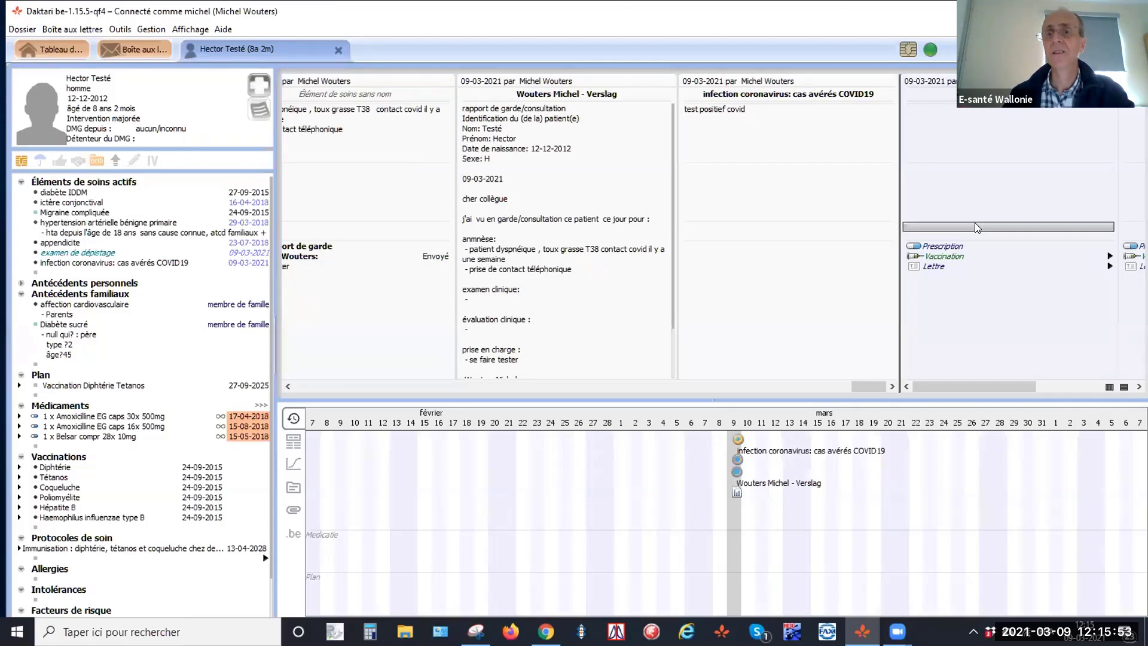
Step: Record the coded diagnosis "hypertension" in the current 09-03-2021 contact
{"action": "left_click", "coordinate": [975, 226]}
{"action": "type", "text": "hyp"}
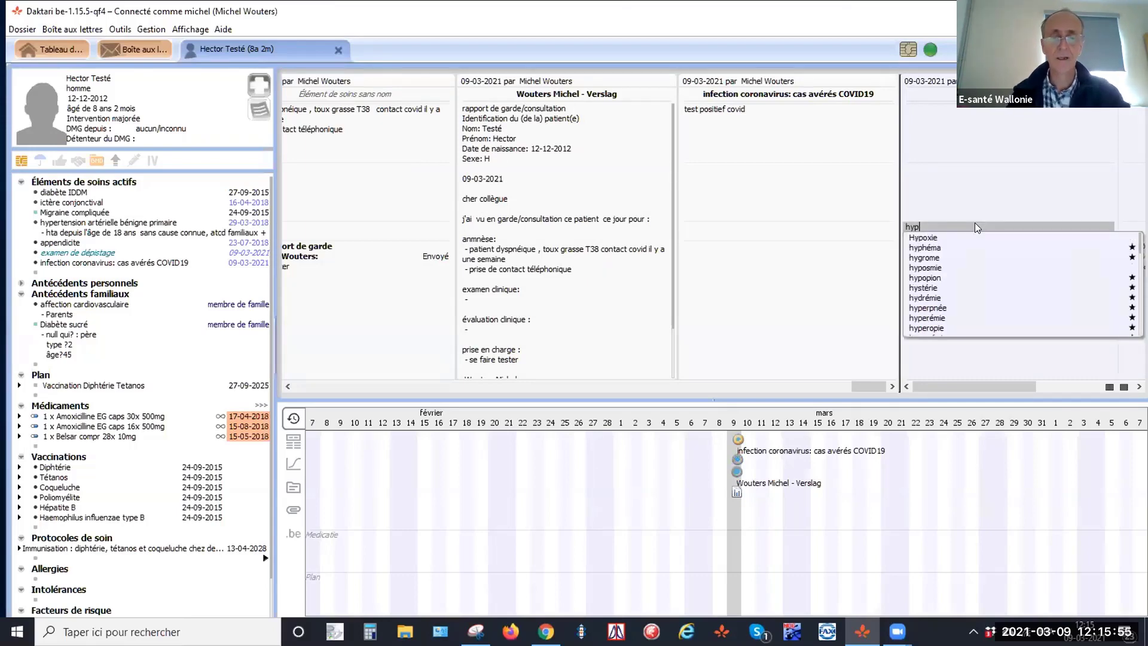
{"action": "type", "text": "erten"}
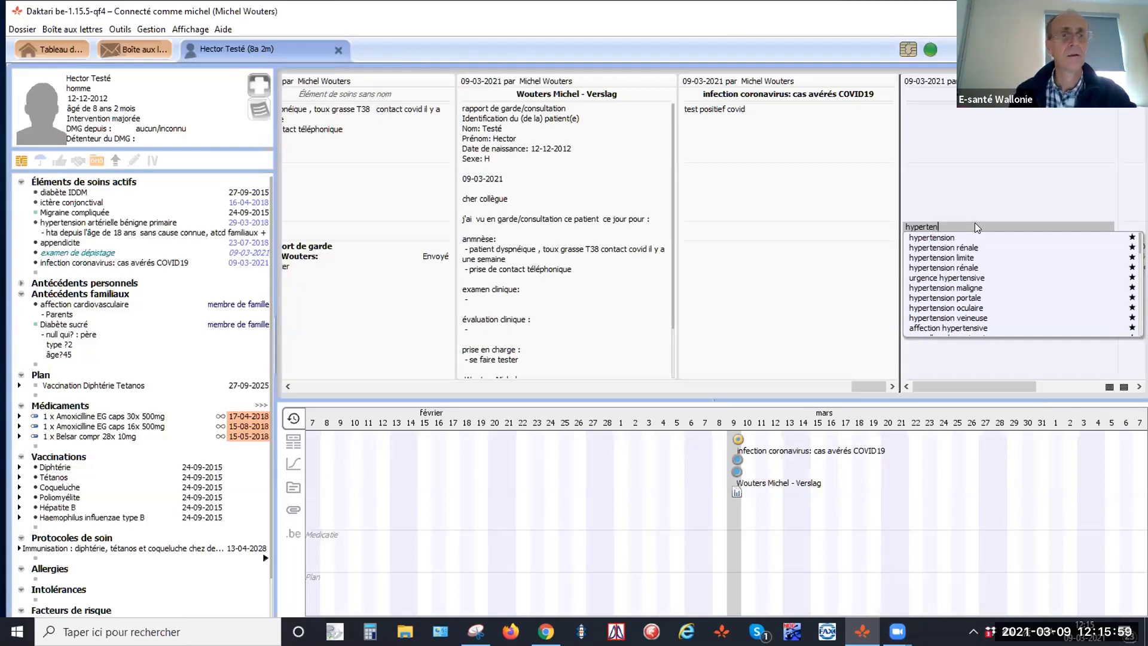
{"action": "key", "text": "Down"}
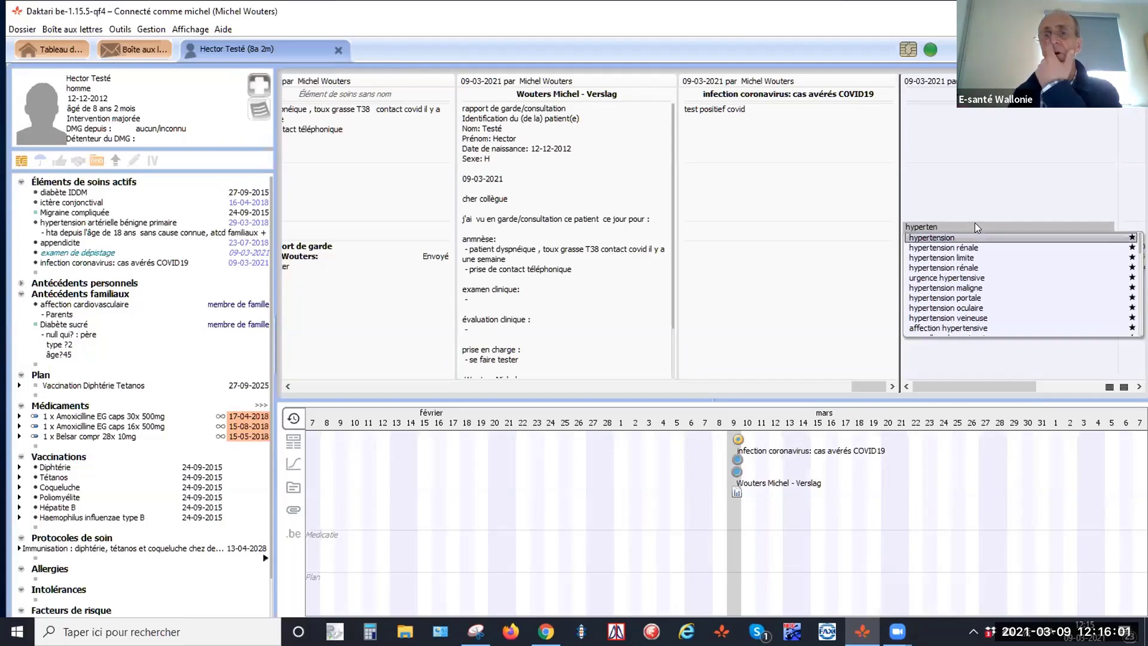
{"action": "key", "text": "Return"}
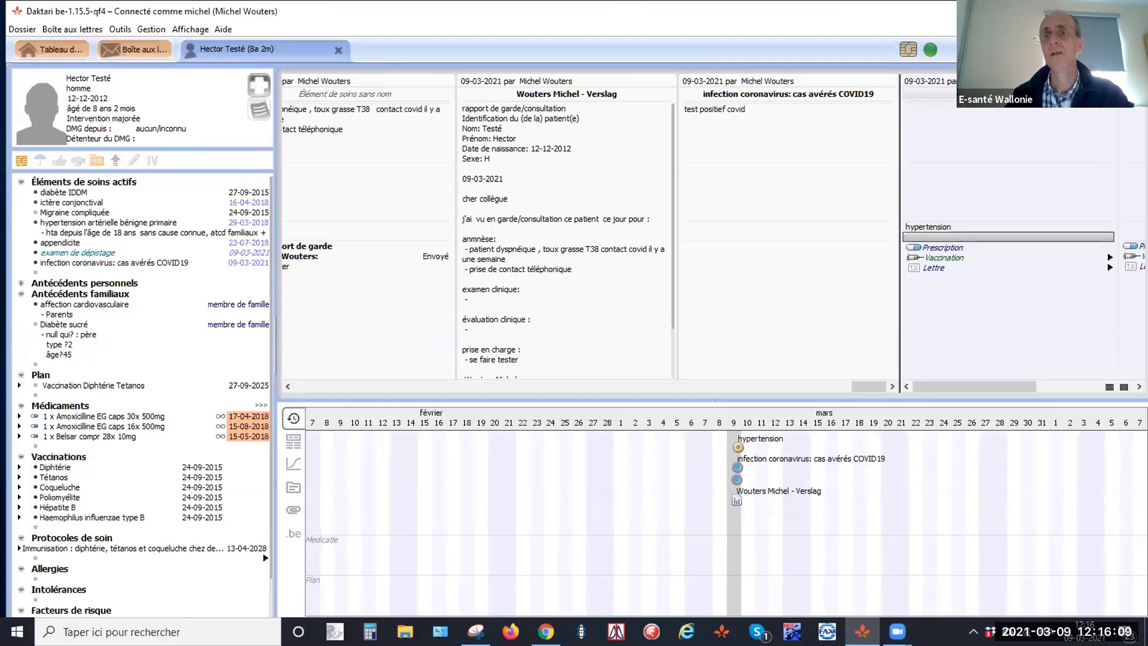
Step: Turn the contact's hypertension diagnosis into an active care element in the patient summary
{"action": "right_click", "coordinate": [1016, 95]}
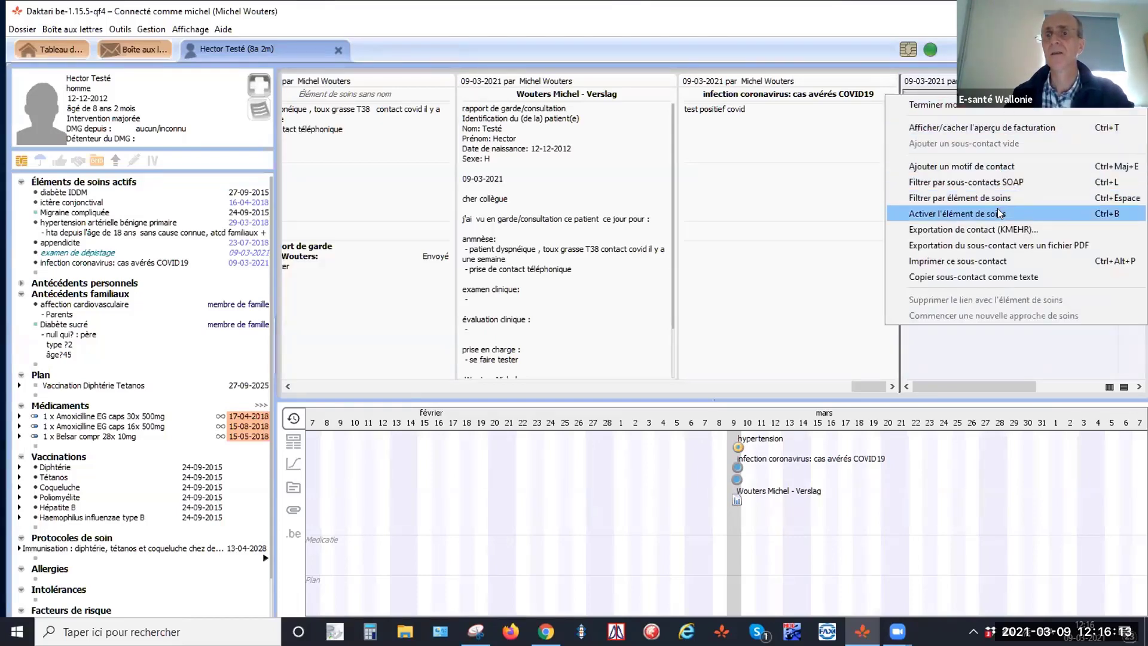
{"action": "left_click", "coordinate": [1003, 125]}
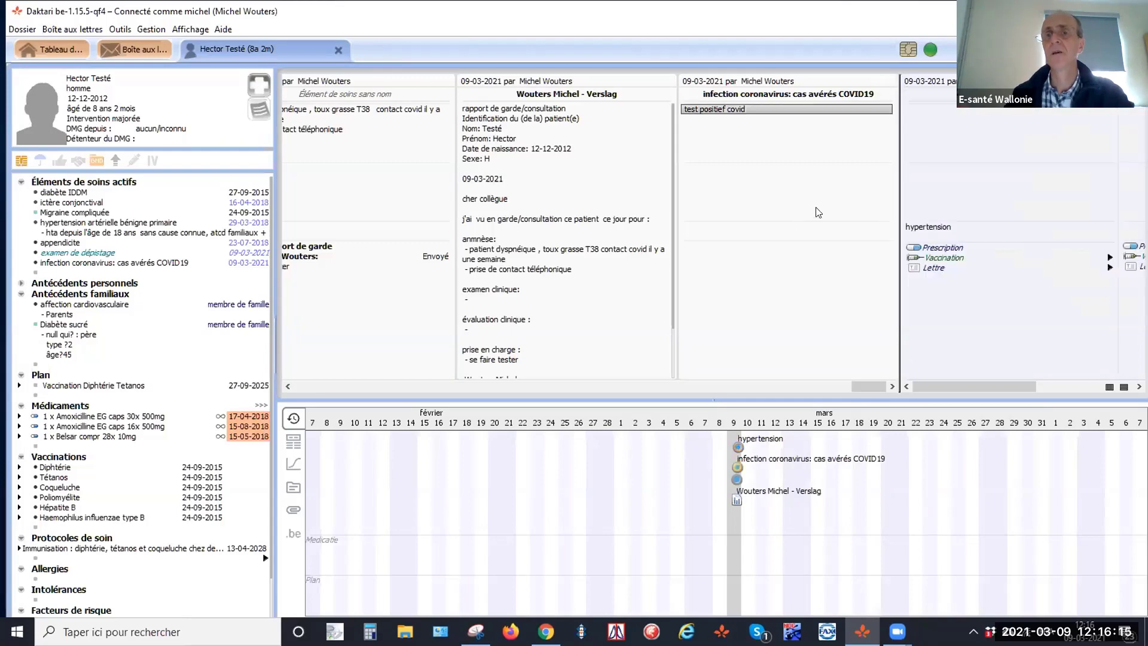
{"action": "left_click_drag", "start_coordinate": [927, 226], "coordinate": [62, 270]}
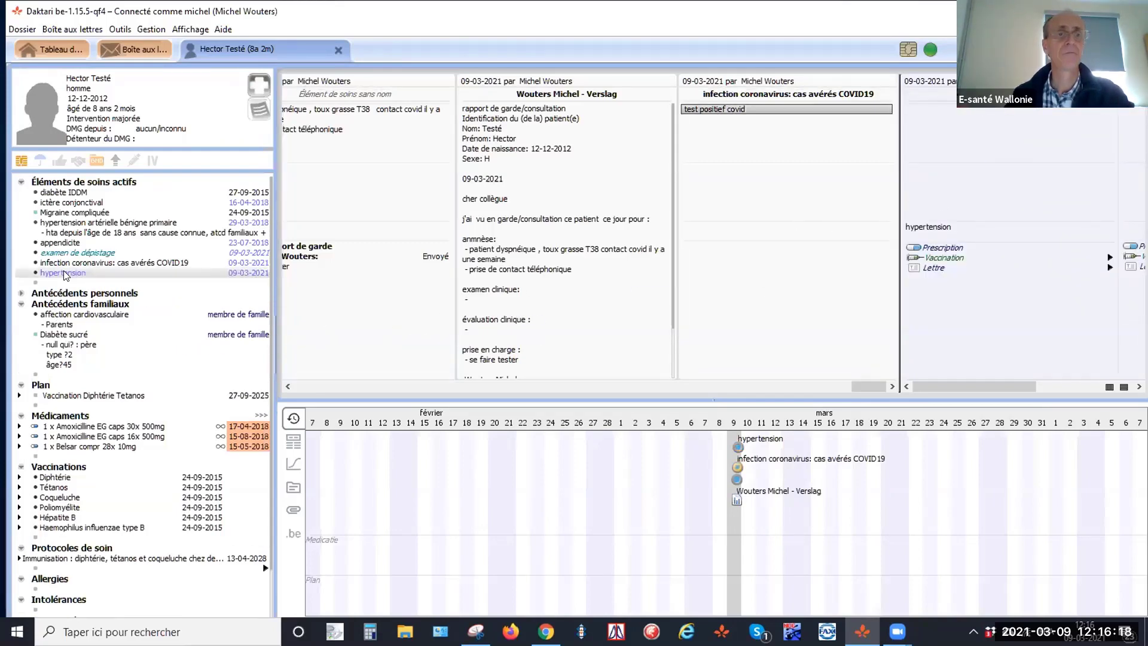
Step: Set the start date of the new hypertension care element to the year 1987 only
{"action": "double_click", "coordinate": [257, 273]}
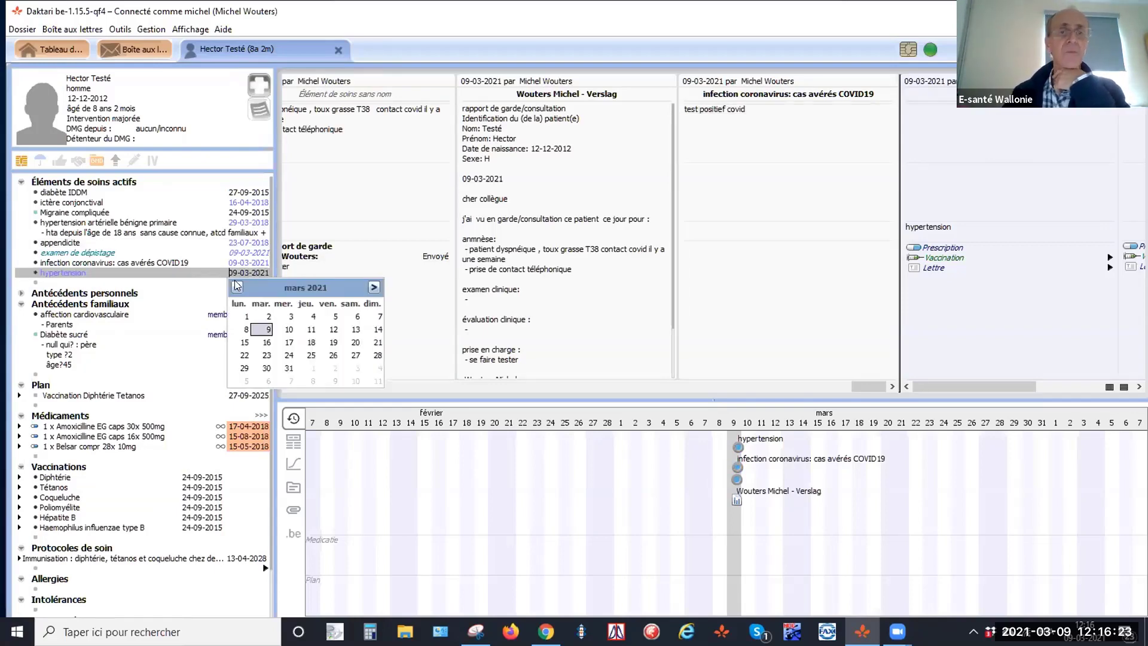
{"action": "key", "text": "BackSpace"}
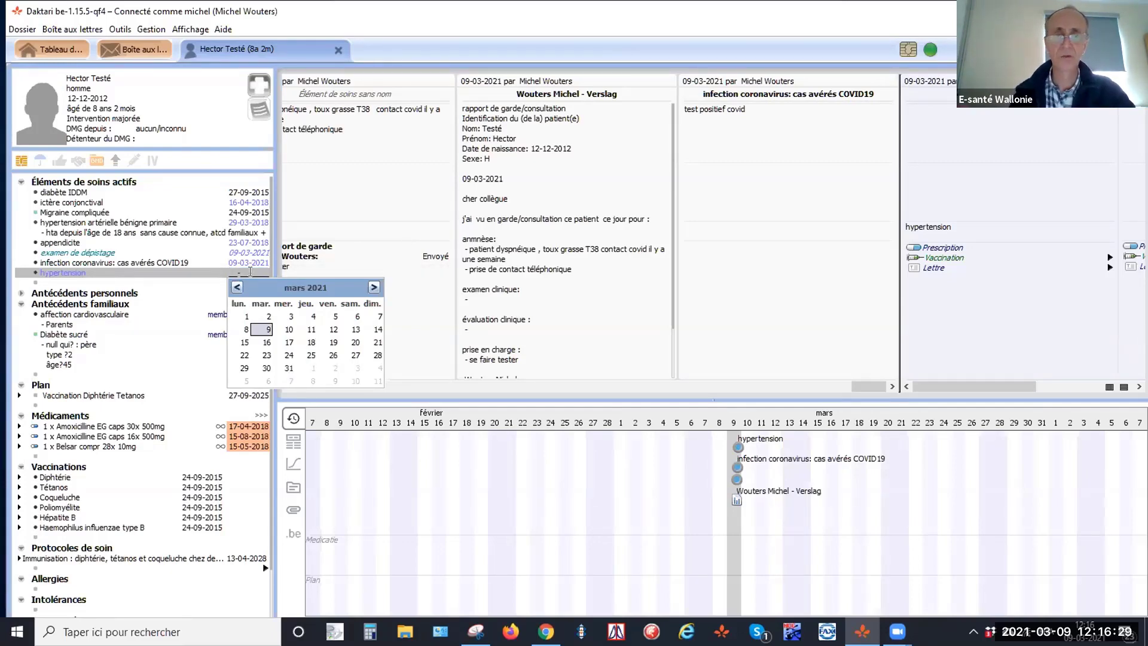
{"action": "type", "text": "1987"}
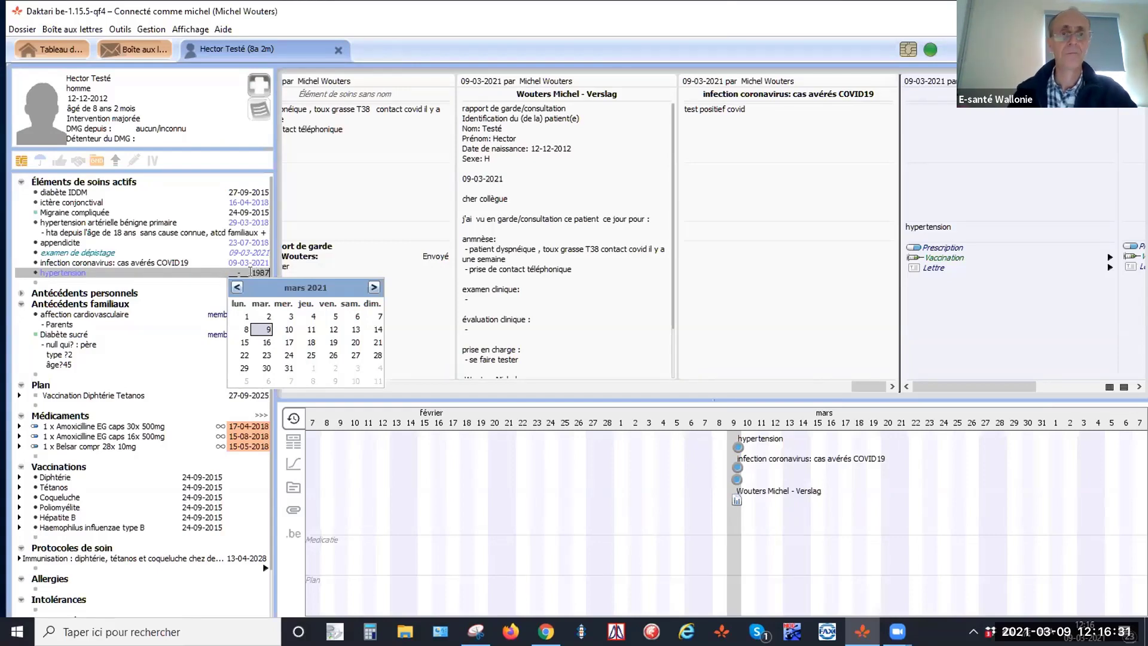
{"action": "key", "text": "Return"}
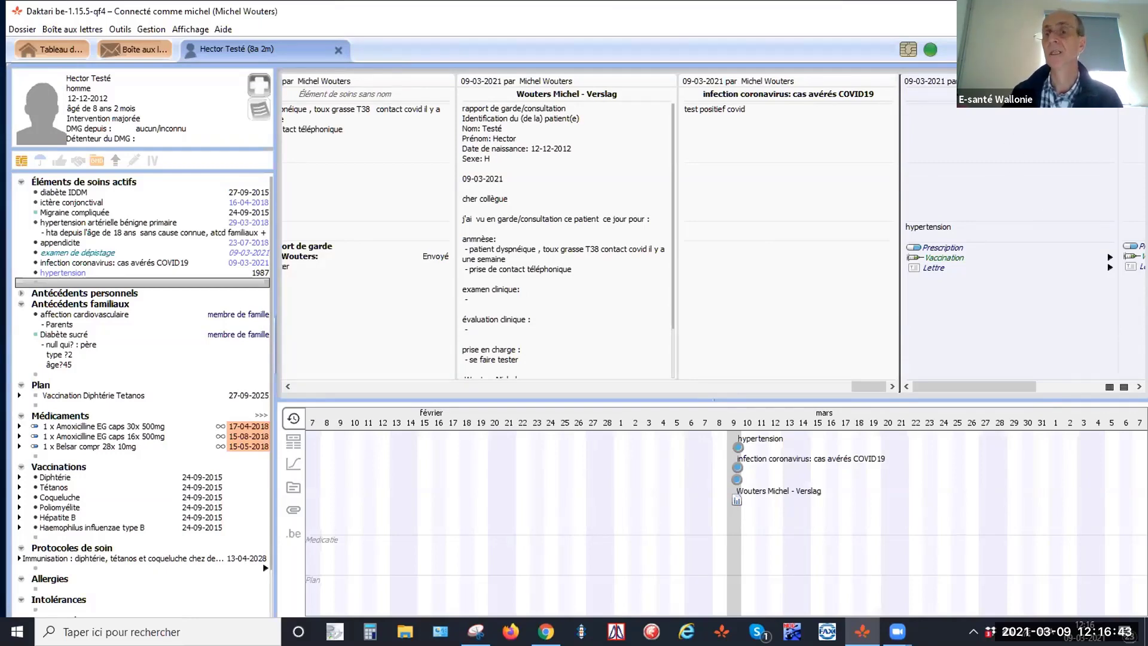
Step: Link the active care element "Migraine compliquée" to the empty sub-contact of the current consultation
{"action": "scroll", "coordinate": [1027, 110], "scroll_direction": "right", "scroll_amount": 3}
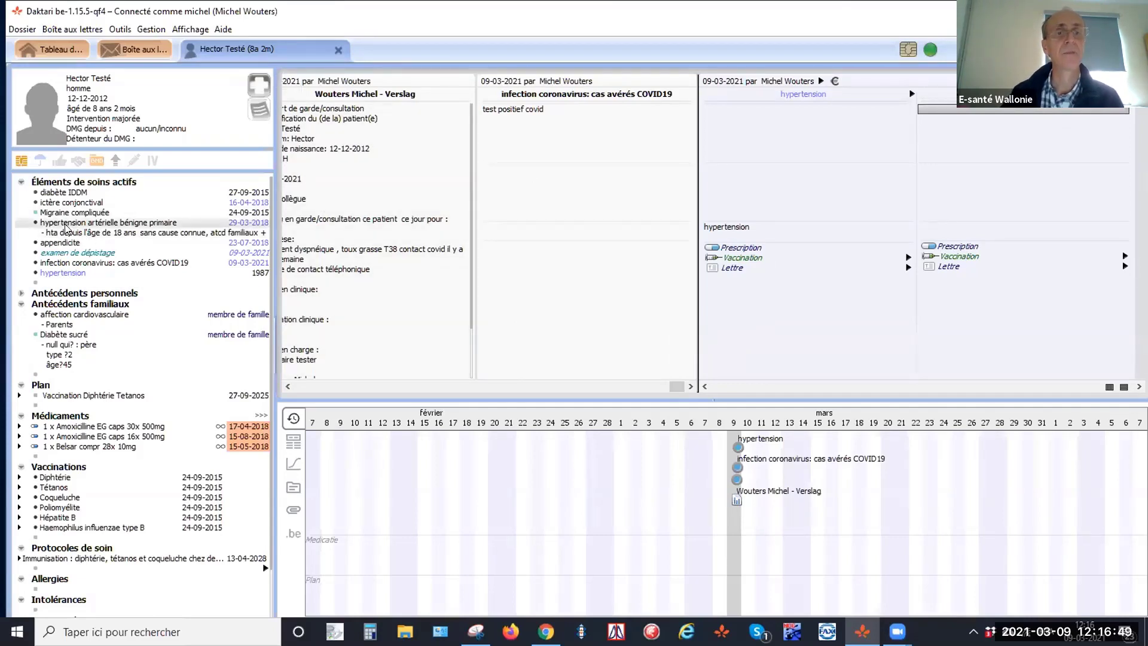
{"action": "left_click_drag", "start_coordinate": [67, 213], "coordinate": [1005, 168]}
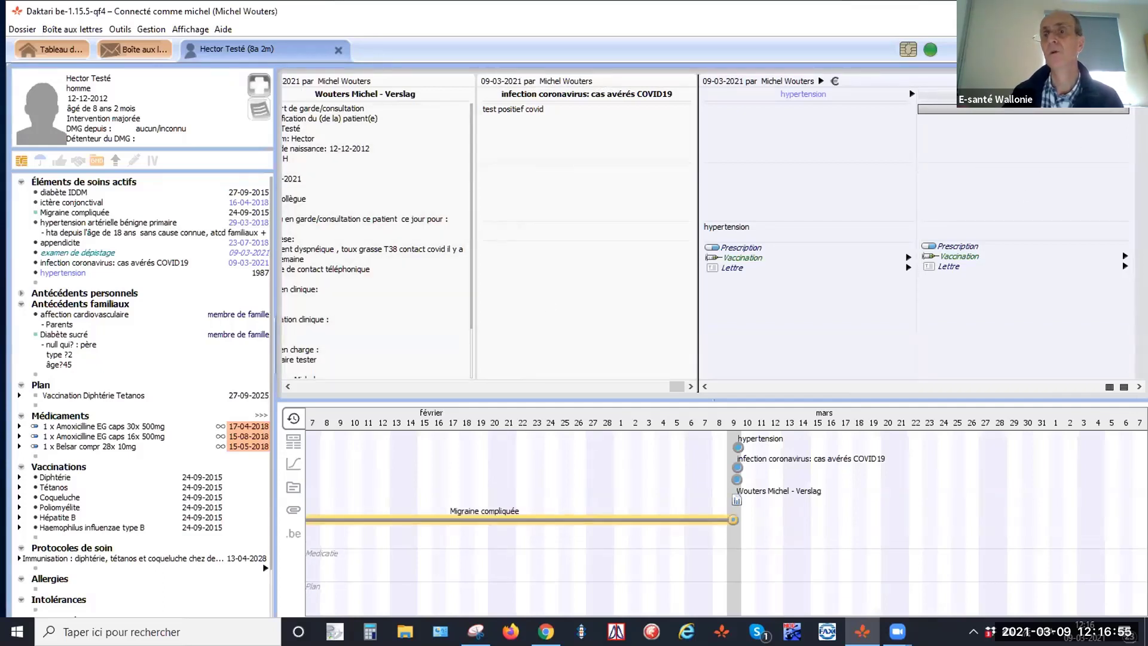
{"action": "left_click", "coordinate": [1017, 96]}
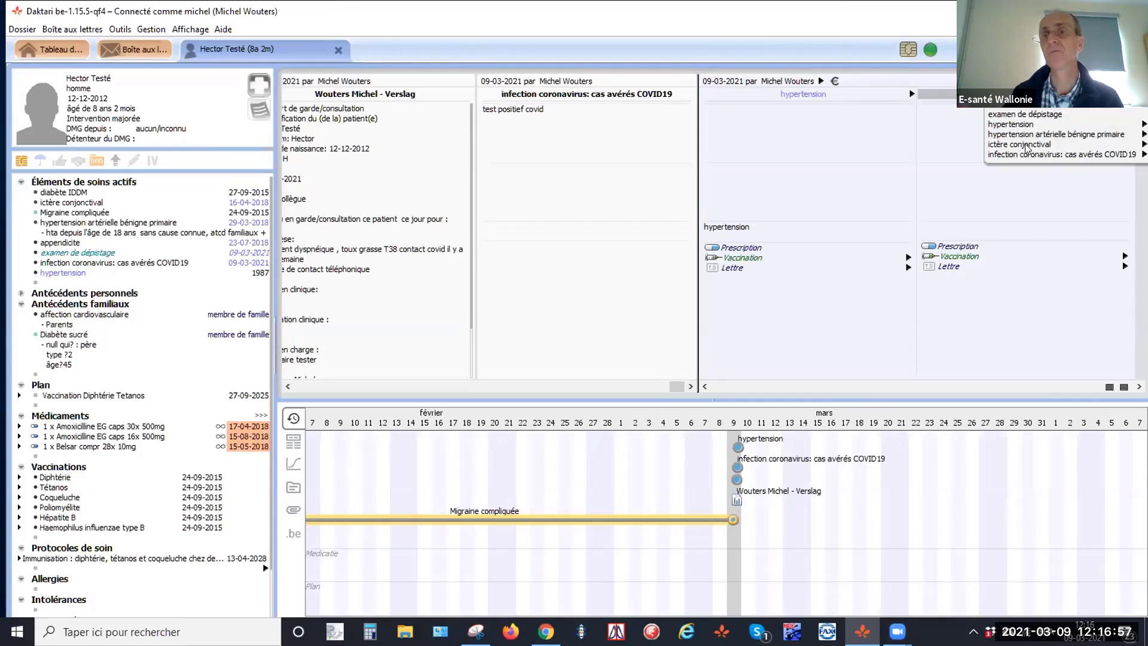
{"action": "left_click", "coordinate": [955, 140]}
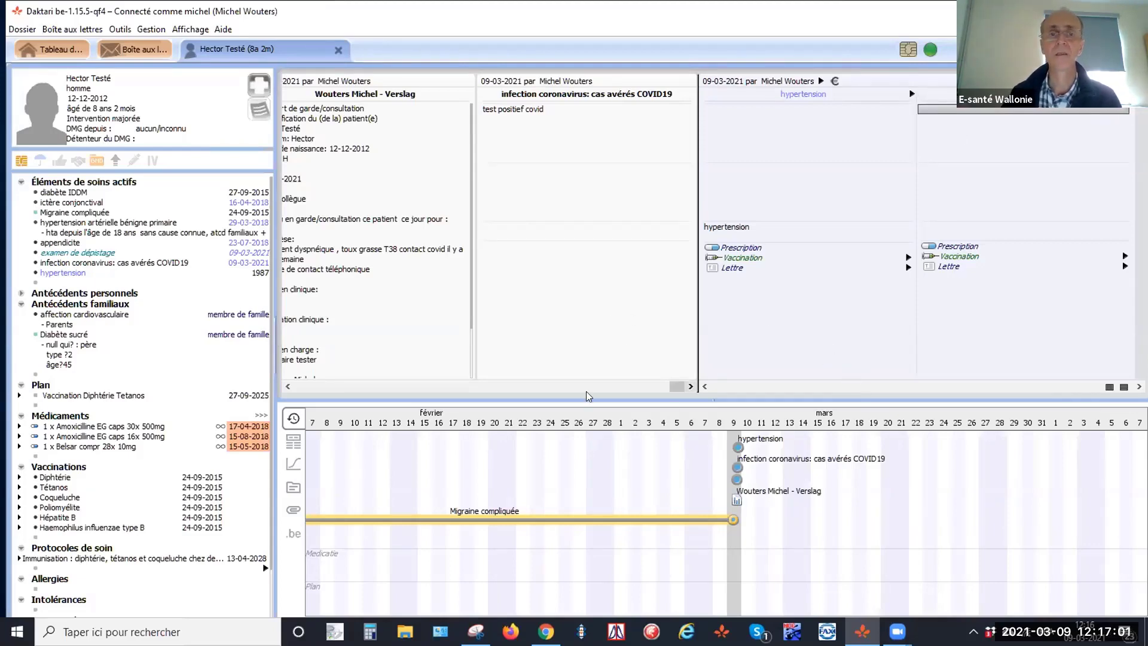
Step: Link the guard report contact to the care element "infection coronavirus: cas avérés COVID19" and reopen that historical contact for modification
{"action": "left_click", "coordinate": [381, 278]}
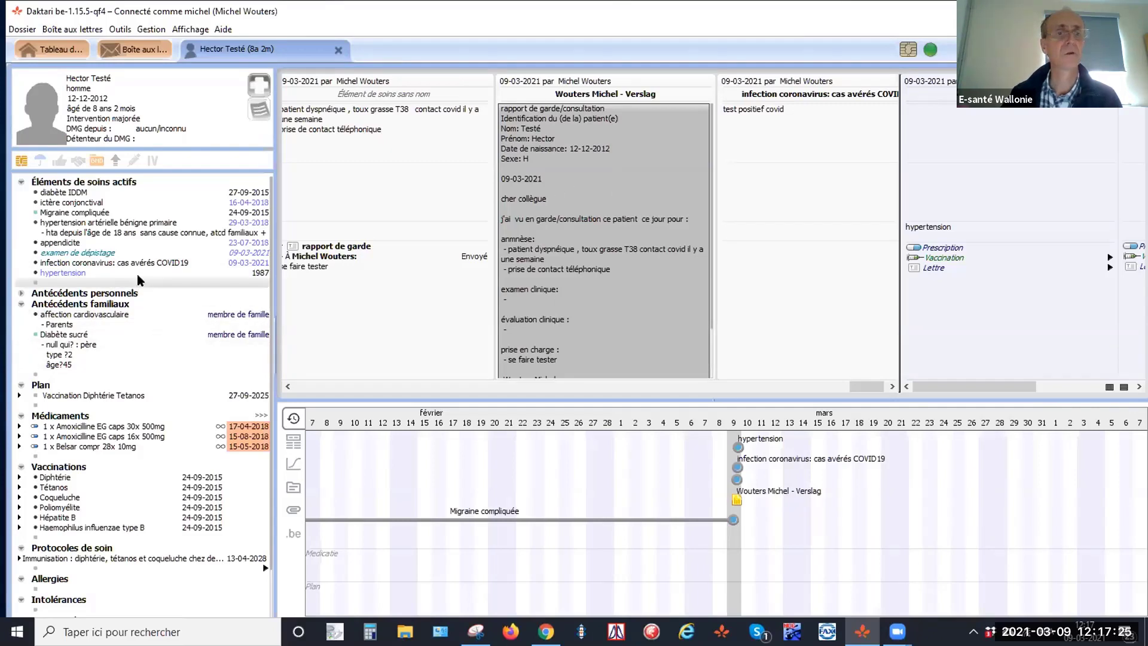
{"action": "left_click_drag", "start_coordinate": [145, 265], "coordinate": [552, 289]}
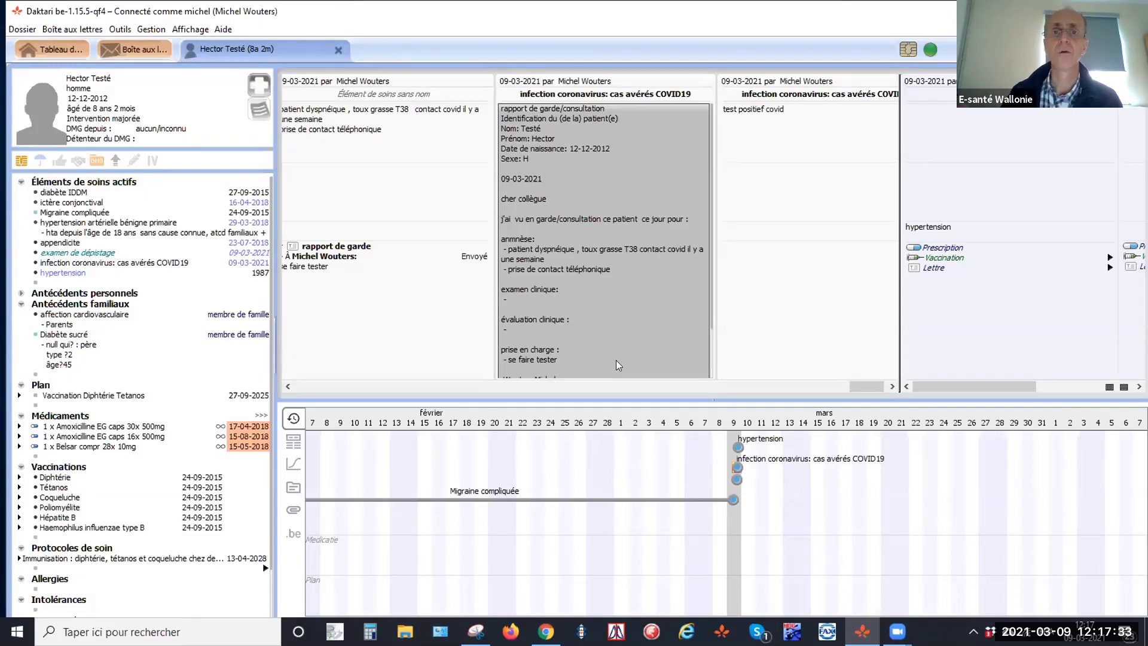
{"action": "left_click", "coordinate": [651, 95]}
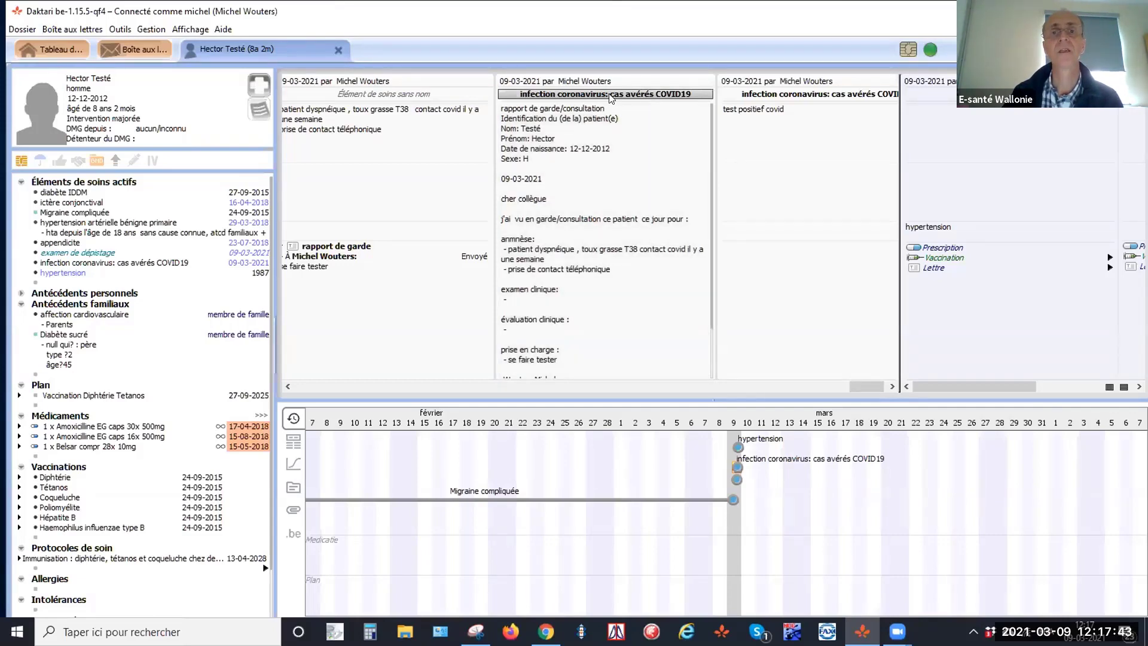
{"action": "right_click", "coordinate": [585, 147]}
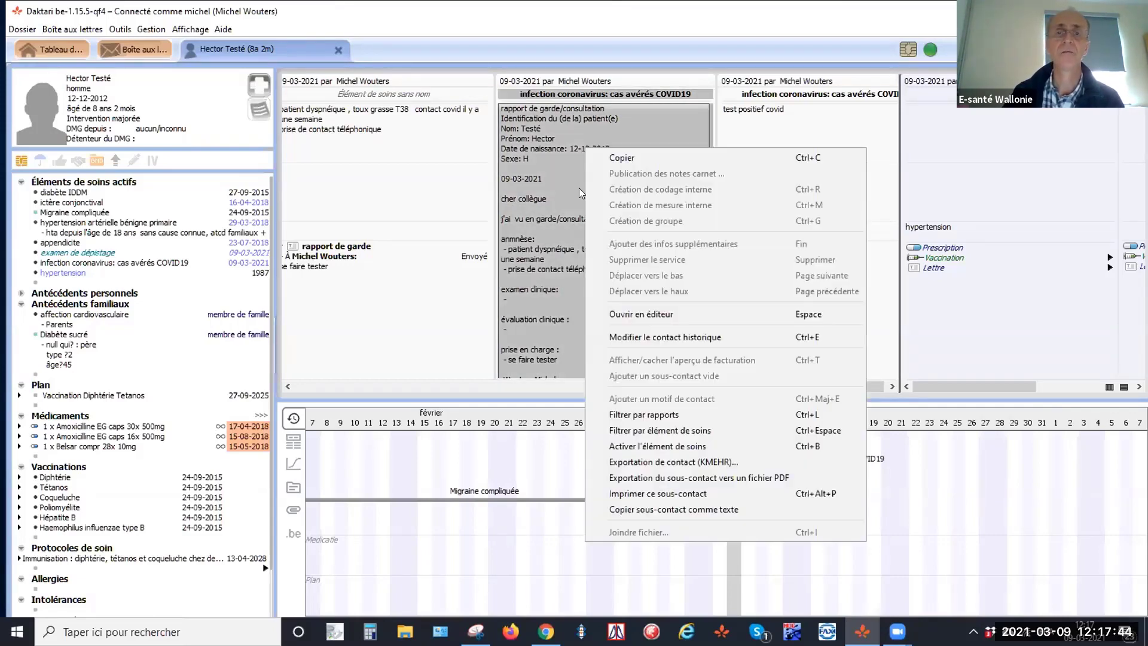
{"action": "left_click", "coordinate": [628, 337]}
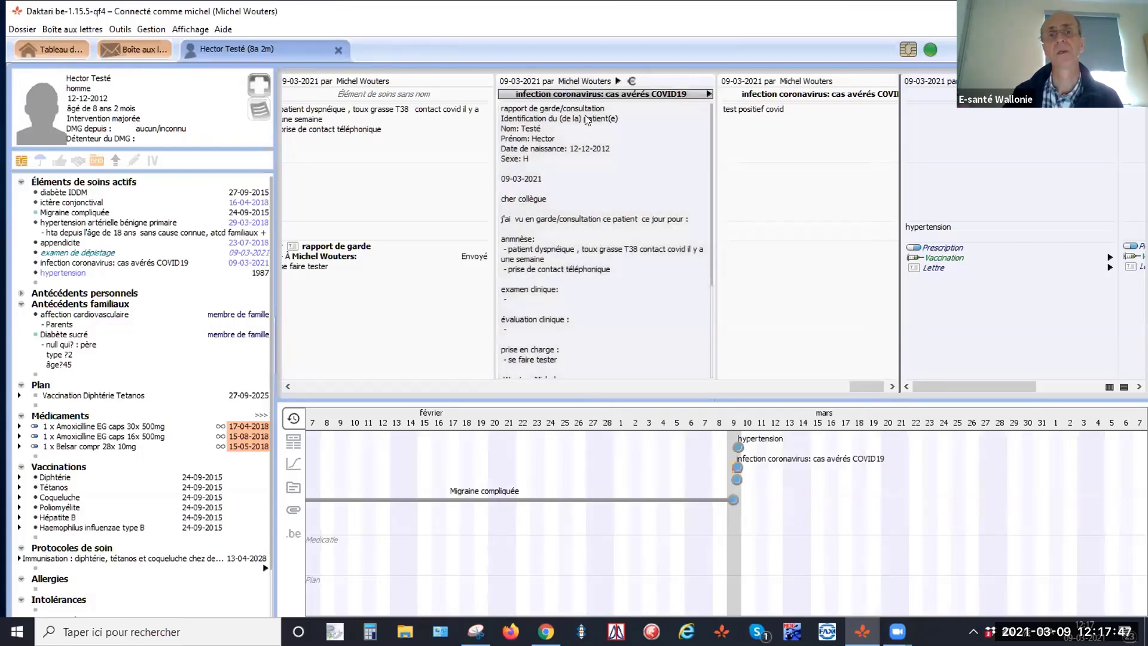
{"action": "right_click", "coordinate": [586, 181]}
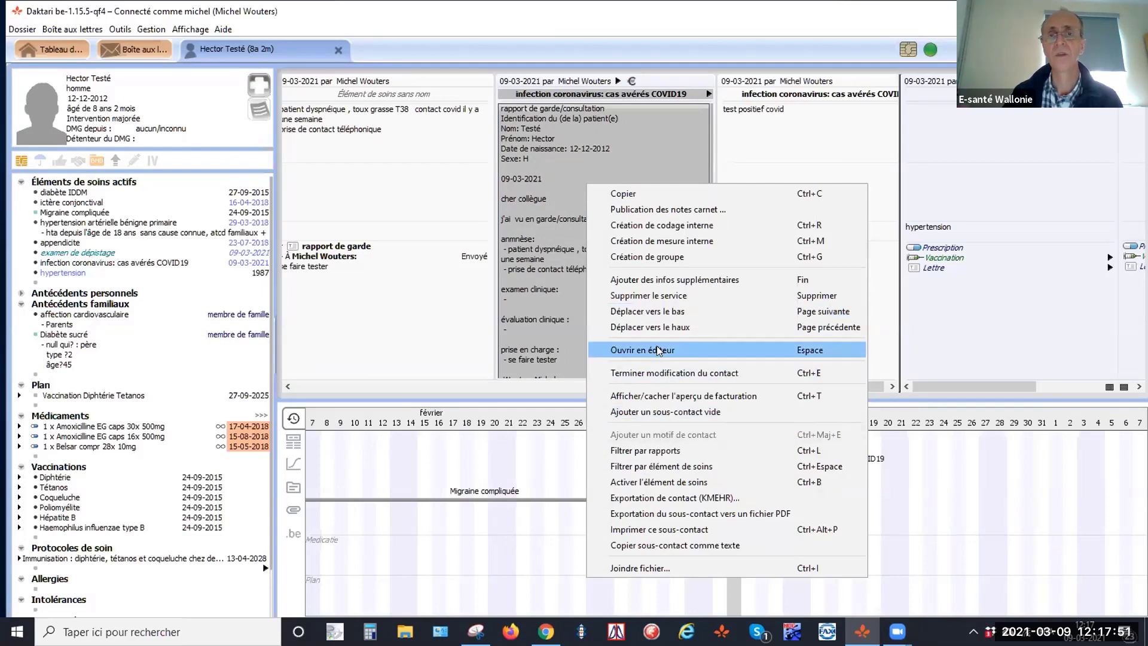
{"action": "left_click", "coordinate": [542, 140]}
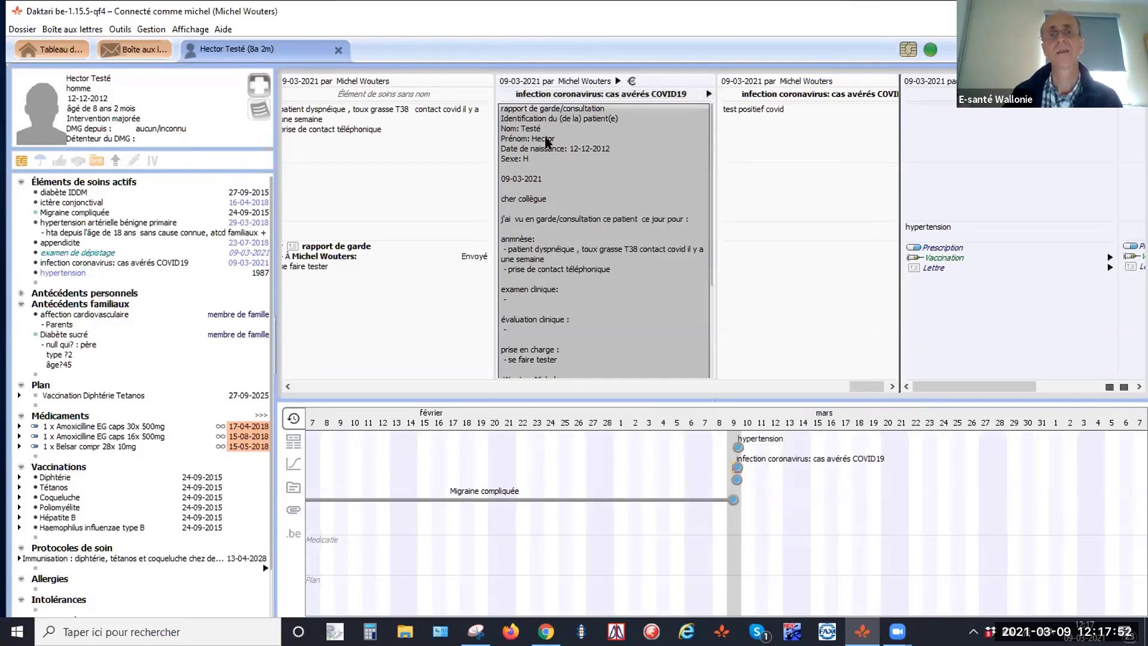
Step: Replace the care element title of the reopened guard report contact with the coded diagnosis "pneumonie lobaire"
{"action": "left_click", "coordinate": [622, 97]}
{"action": "key", "text": "BackSpace"}
{"action": "key", "text": "BackSpace"}
{"action": "key", "text": "BackSpace"}
{"action": "key", "text": "BackSpace"}
{"action": "key", "text": "BackSpace"}
{"action": "key", "text": "BackSpace"}
{"action": "key", "text": "BackSpace"}
{"action": "key", "text": "BackSpace"}
{"action": "key", "text": "BackSpace"}
{"action": "key", "text": "BackSpace"}
{"action": "key", "text": "BackSpace"}
{"action": "key", "text": "BackSpace"}
{"action": "key", "text": "BackSpace"}
{"action": "key", "text": "BackSpace"}
{"action": "key", "text": "BackSpace"}
{"action": "key", "text": "BackSpace"}
{"action": "key", "text": "BackSpace"}
{"action": "key", "text": "BackSpace"}
{"action": "key", "text": "BackSpace"}
{"action": "key", "text": "BackSpace"}
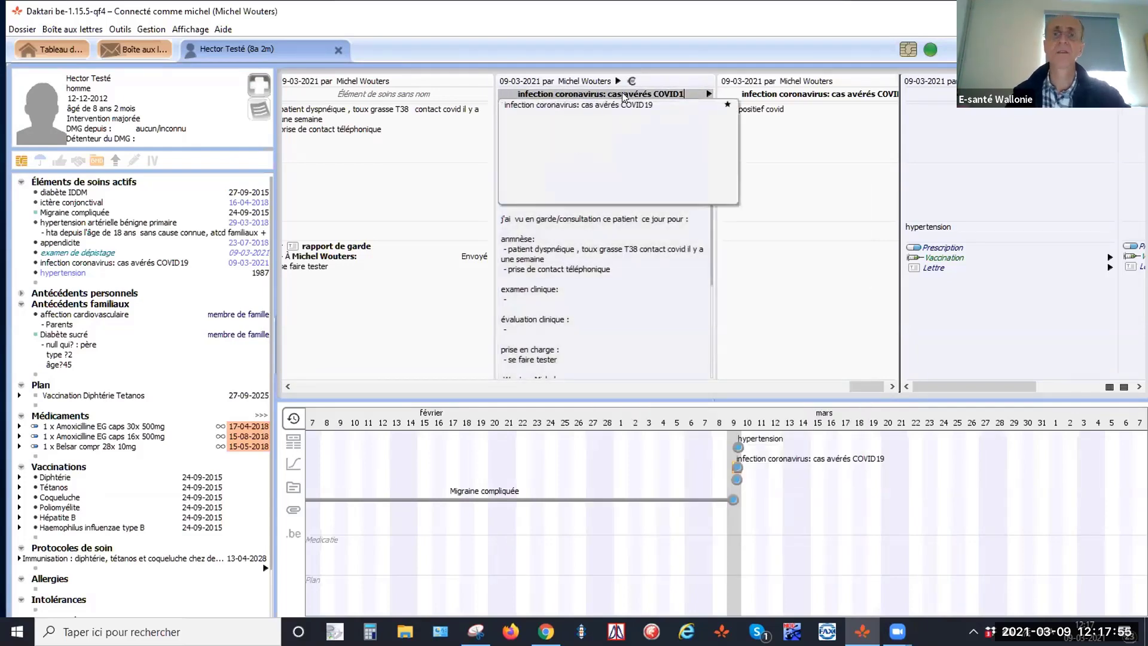
{"action": "key", "text": "BackSpace"}
{"action": "key", "text": "BackSpace"}
{"action": "key", "text": "BackSpace"}
{"action": "key", "text": "BackSpace"}
{"action": "key", "text": "BackSpace"}
{"action": "key", "text": "BackSpace"}
{"action": "key", "text": "BackSpace"}
{"action": "key", "text": "BackSpace"}
{"action": "key", "text": "BackSpace"}
{"action": "key", "text": "BackSpace"}
{"action": "key", "text": "BackSpace"}
{"action": "key", "text": "BackSpace"}
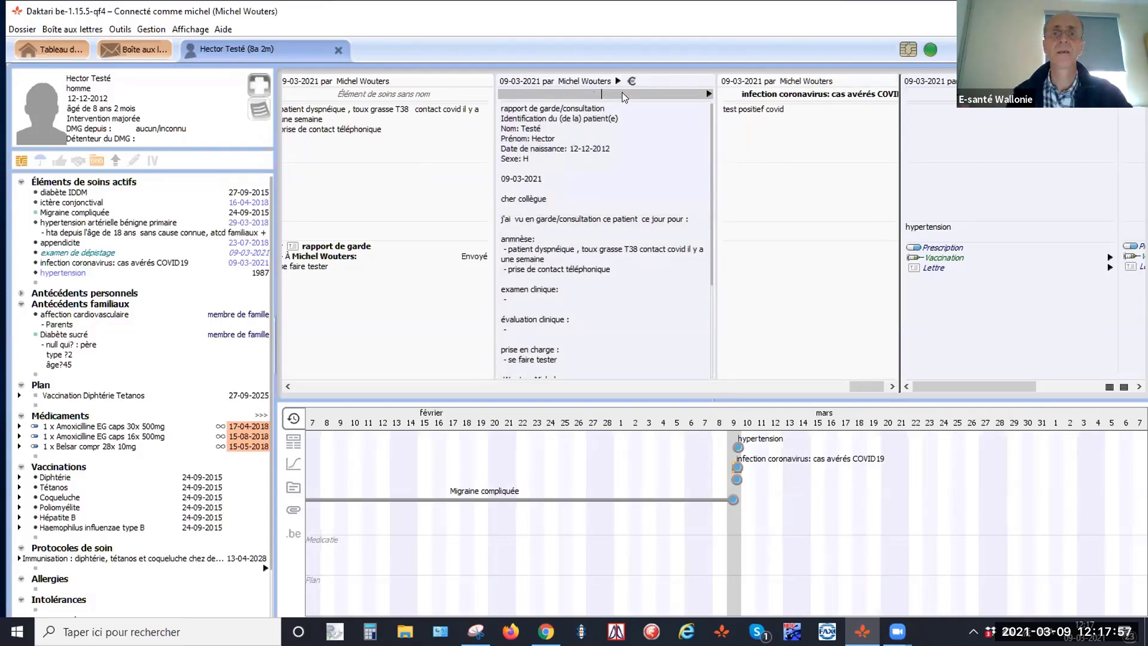
{"action": "type", "text": "PNEUMO"}
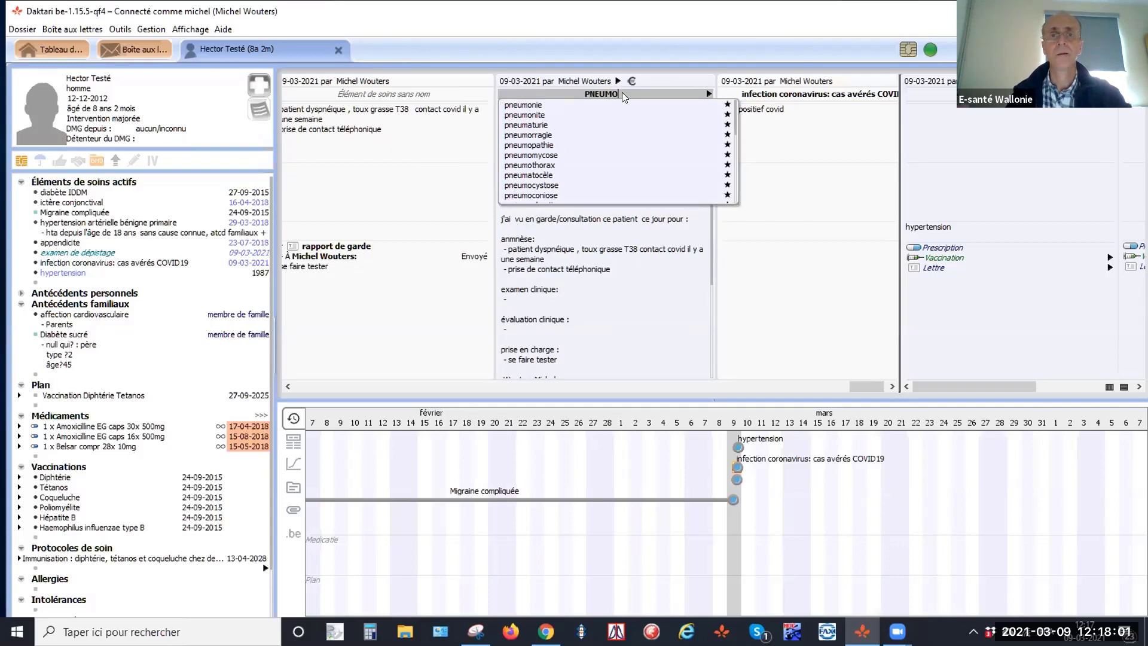
{"action": "type", "text": "N"}
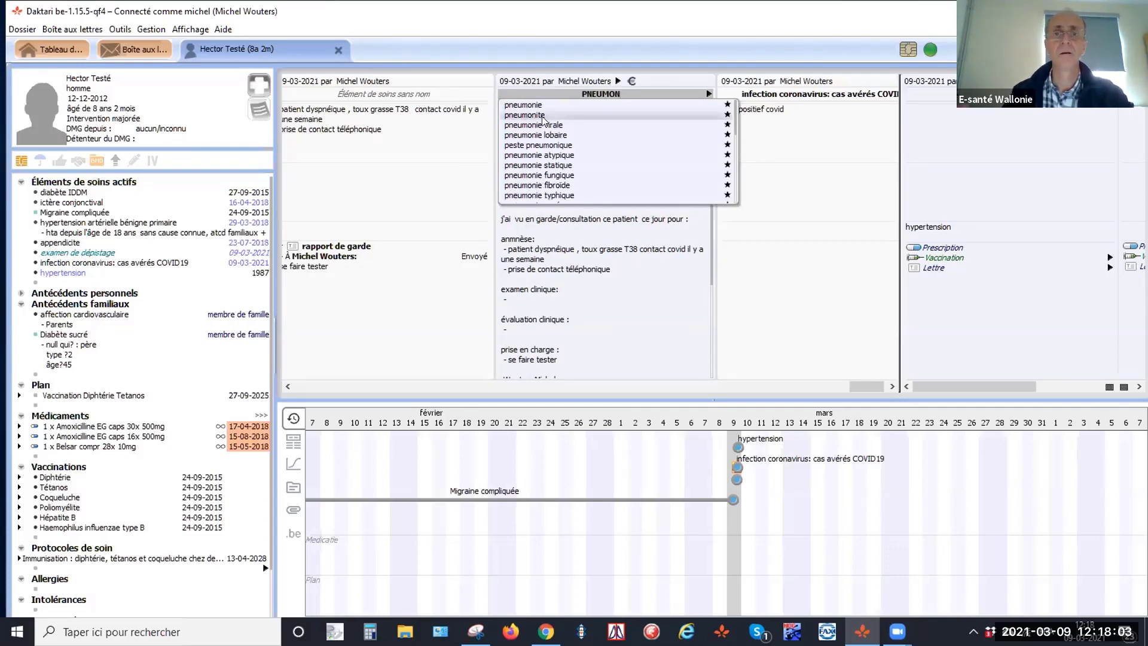
{"action": "left_click", "coordinate": [546, 135]}
{"action": "left_click", "coordinate": [546, 136]}
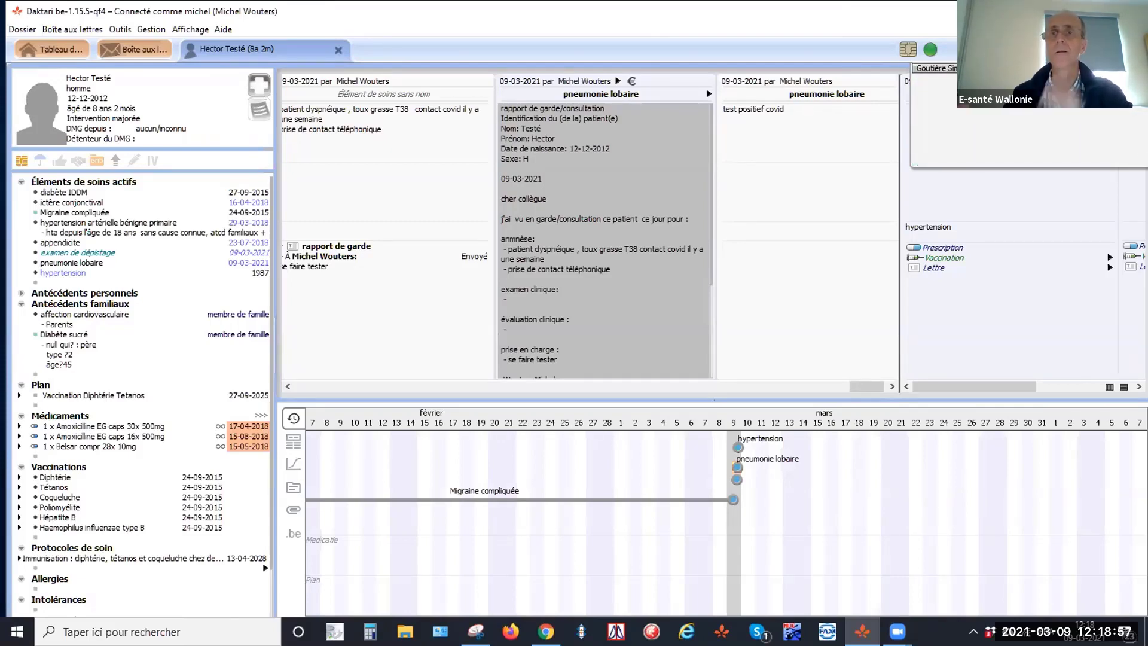
Step: Open the second patient's record, generate the SumEHR preview, review its care elements and confirm the upload
{"action": "key", "text": "Return"}
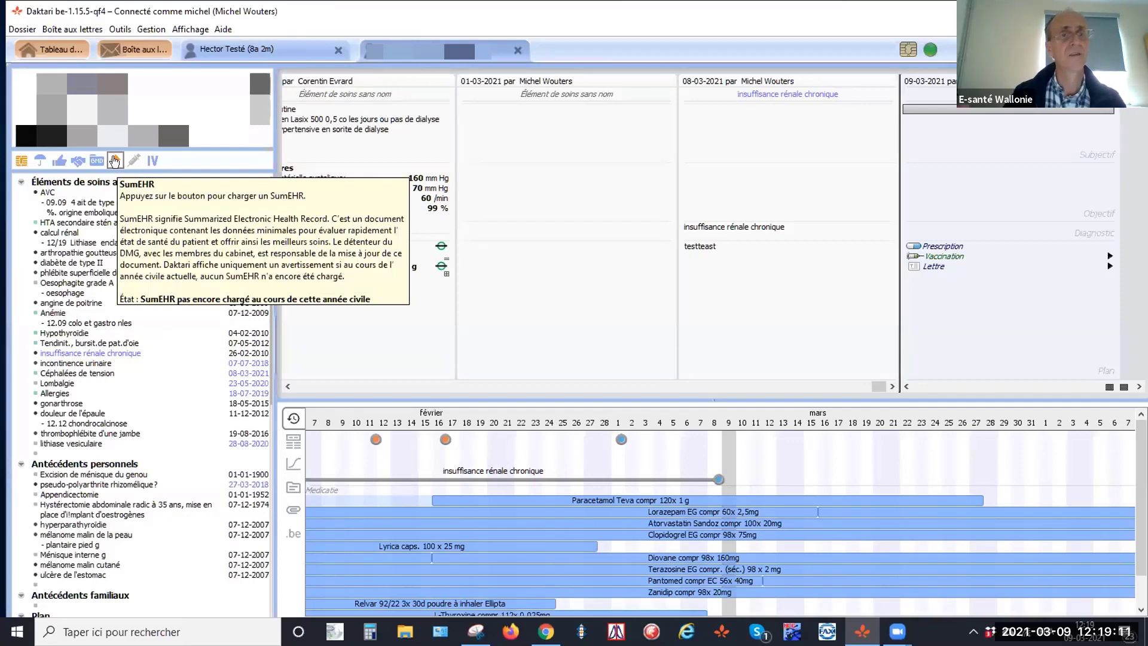
{"action": "double_click", "coordinate": [586, 173]}
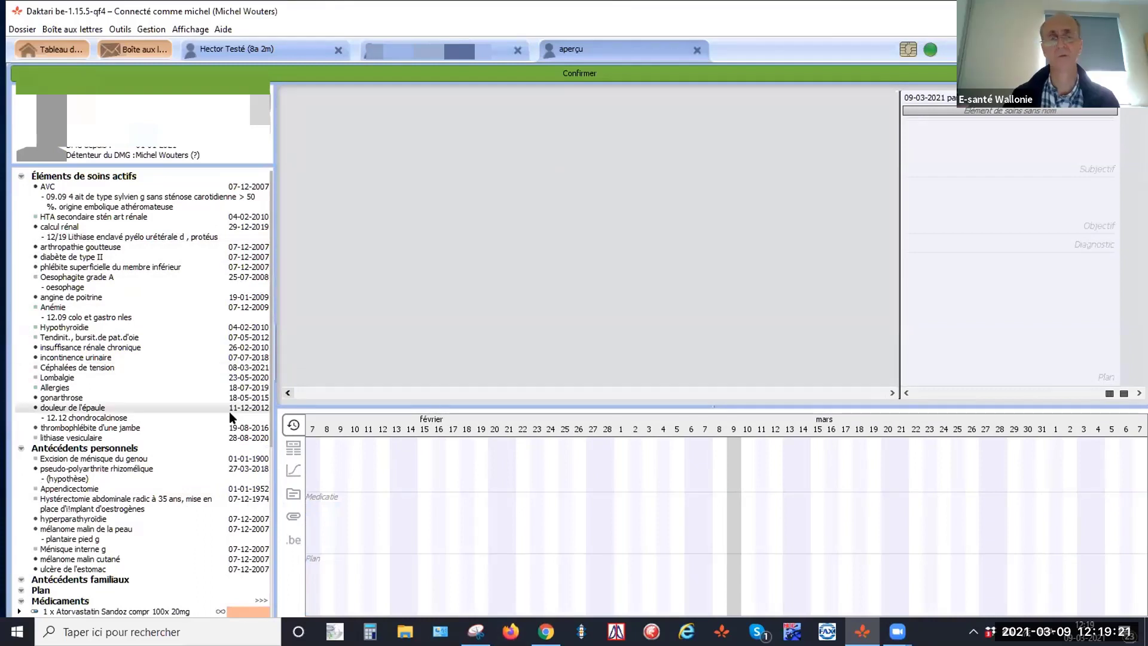
{"action": "left_click", "coordinate": [144, 338]}
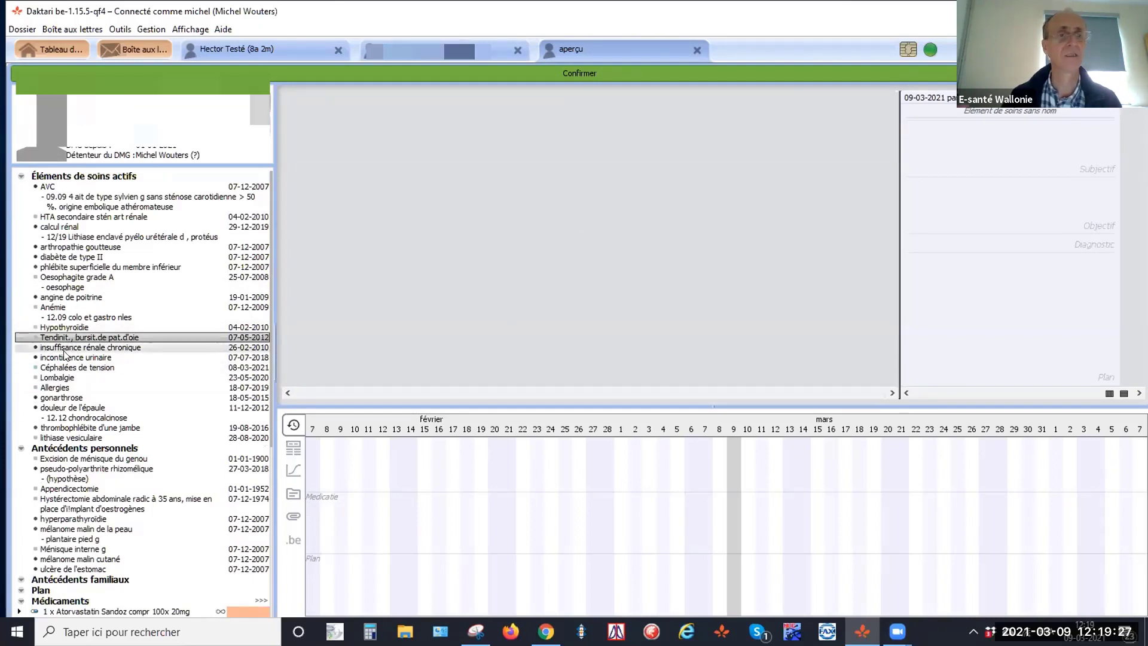
{"action": "left_click", "coordinate": [62, 379]}
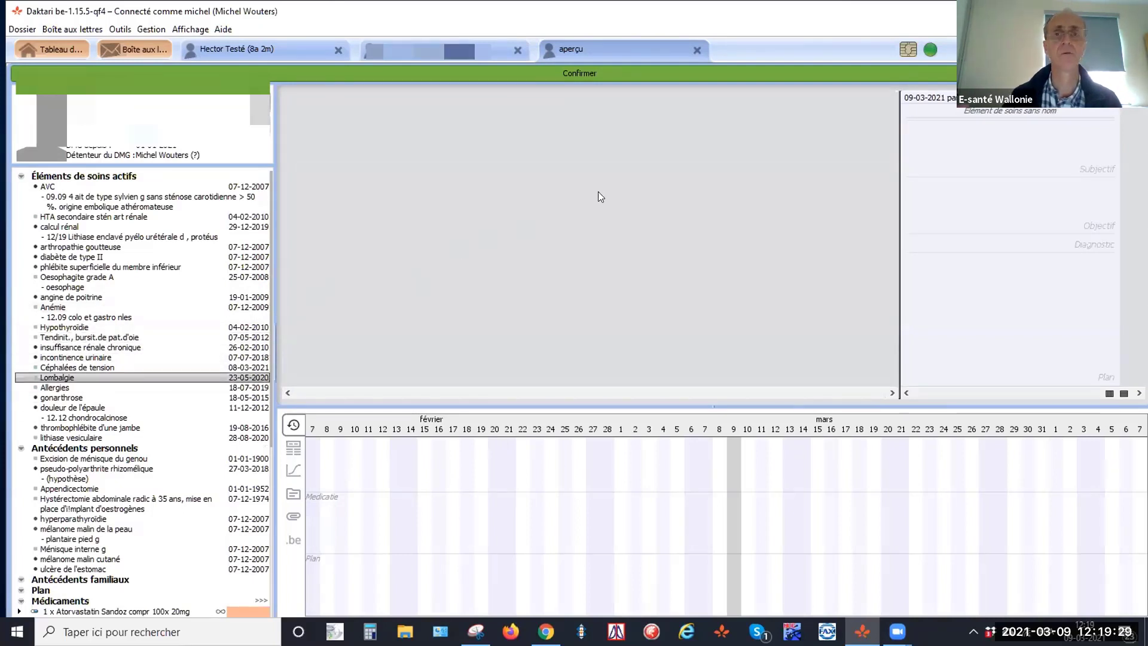
{"action": "left_click", "coordinate": [583, 77]}
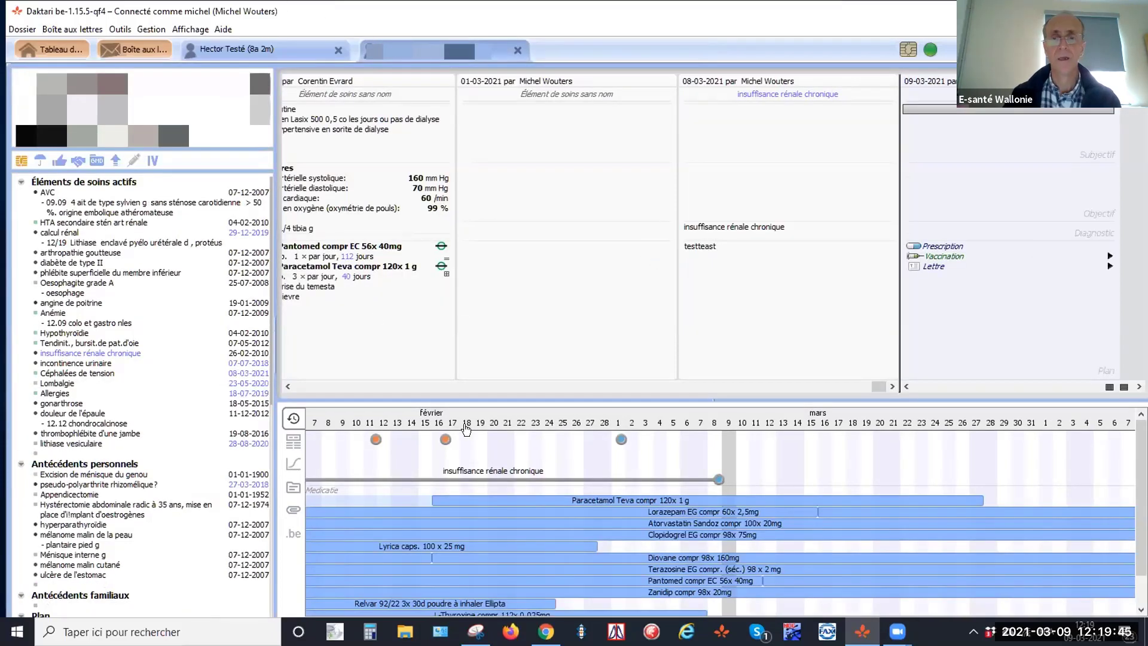
Step: Show the SumEHR section of the patient's .be eHealth services
{"action": "scroll", "coordinate": [410, 480], "scroll_direction": "down", "scroll_amount": 3}
{"action": "scroll", "coordinate": [409, 480], "scroll_direction": "up", "scroll_amount": 3}
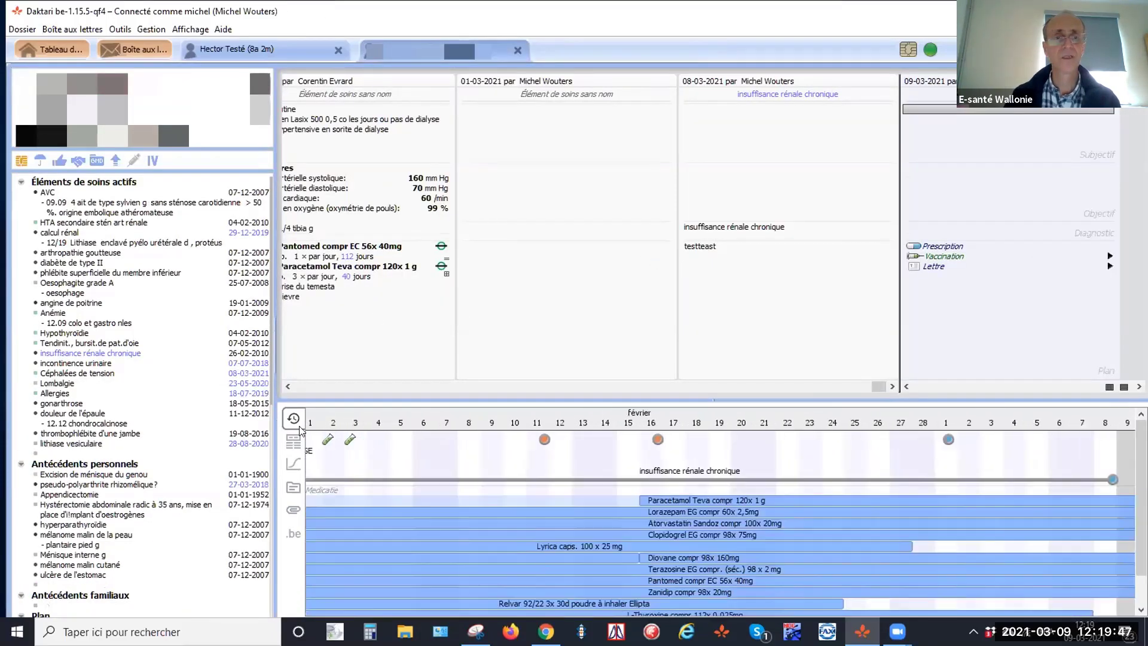
{"action": "left_click", "coordinate": [293, 533]}
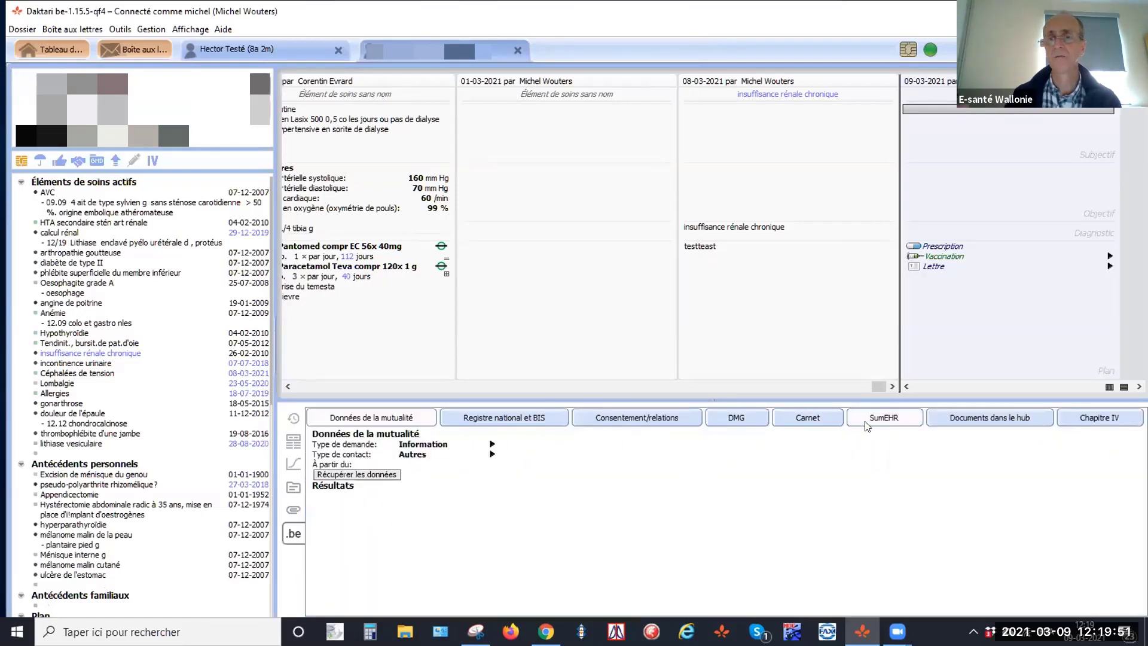
{"action": "left_click", "coordinate": [884, 418]}
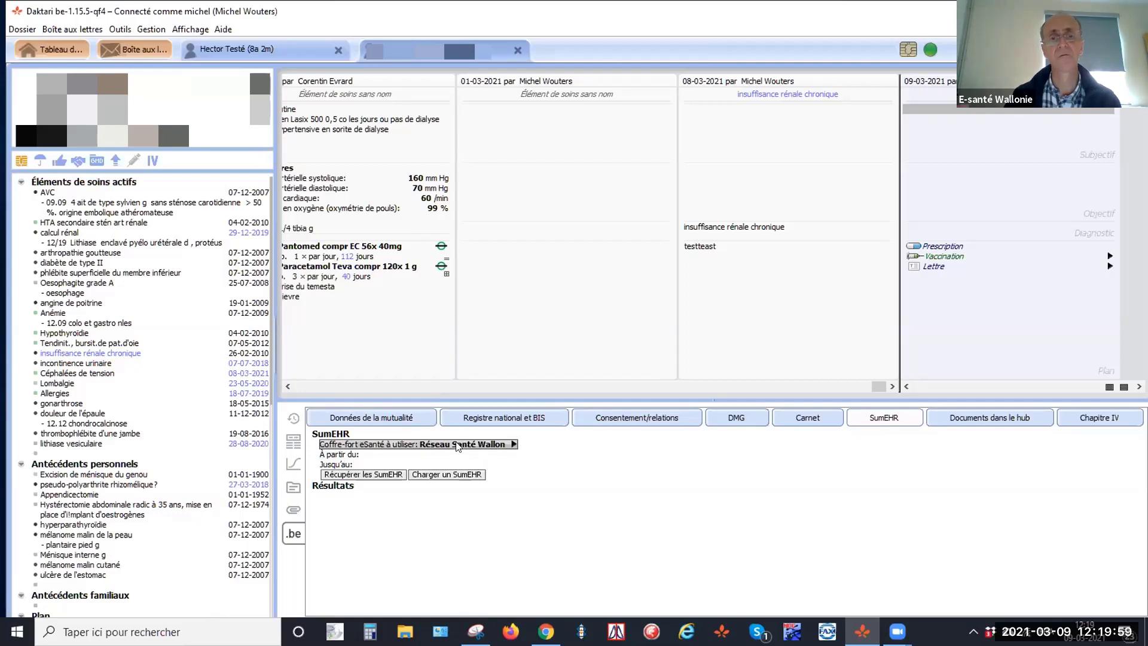
Step: Retrieve the patient's SumEHRs from Réseau Santé Wallon, preview the one dated 09-03-2021 and close the preview
{"action": "left_click", "coordinate": [390, 476]}
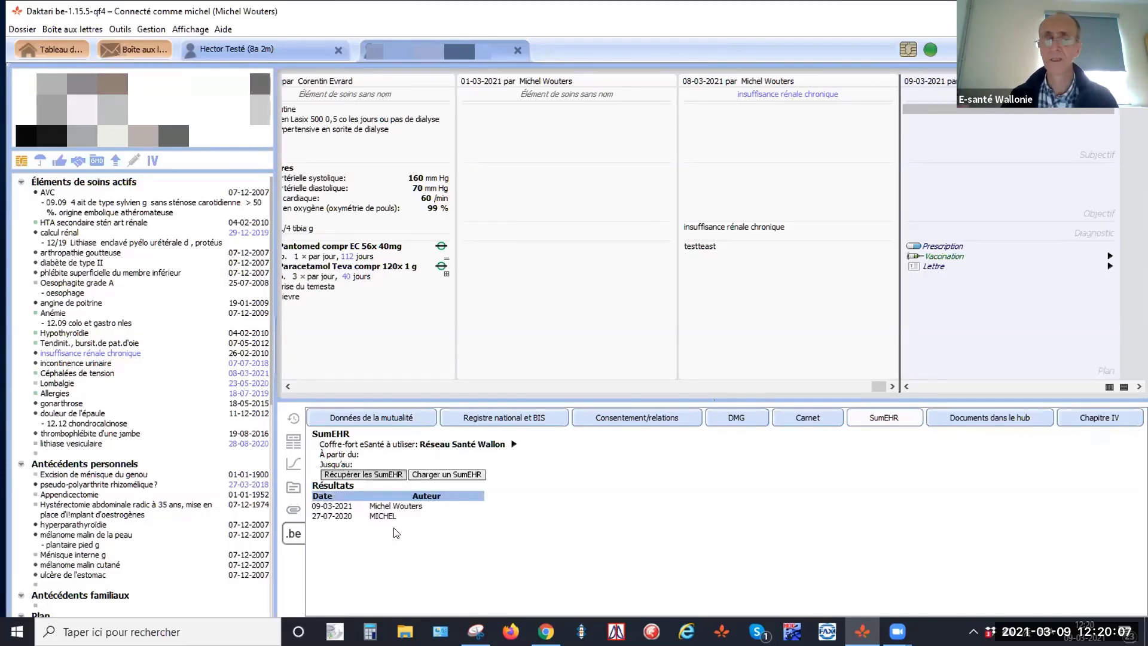
{"action": "left_click", "coordinate": [349, 506]}
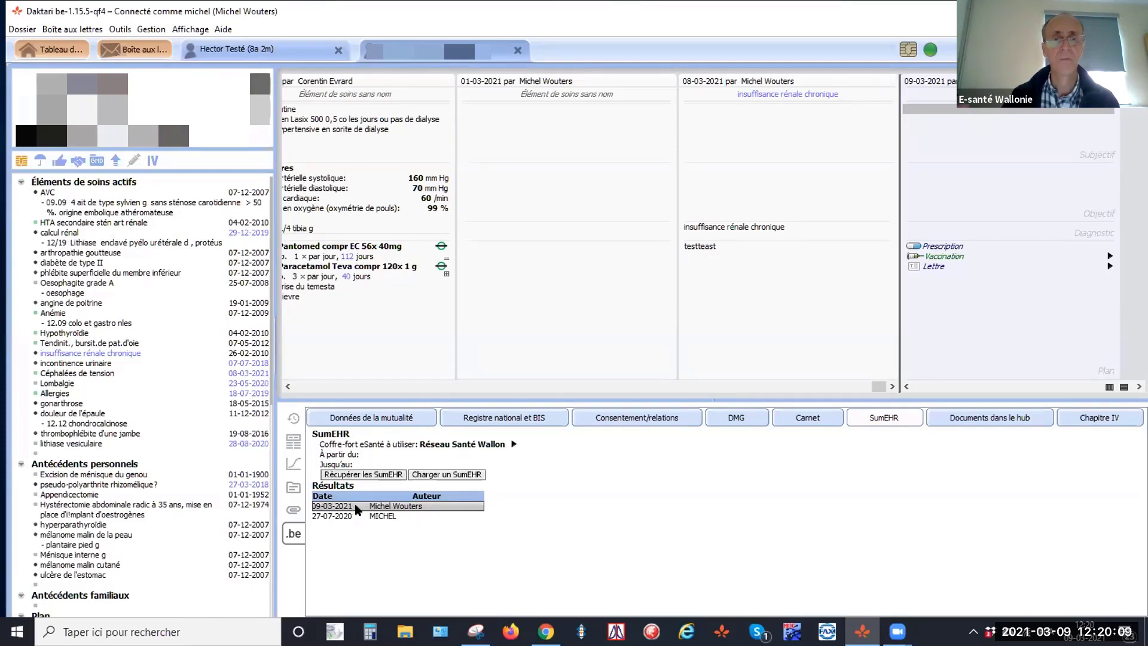
{"action": "right_click", "coordinate": [356, 507]}
{"action": "left_click", "coordinate": [402, 531]}
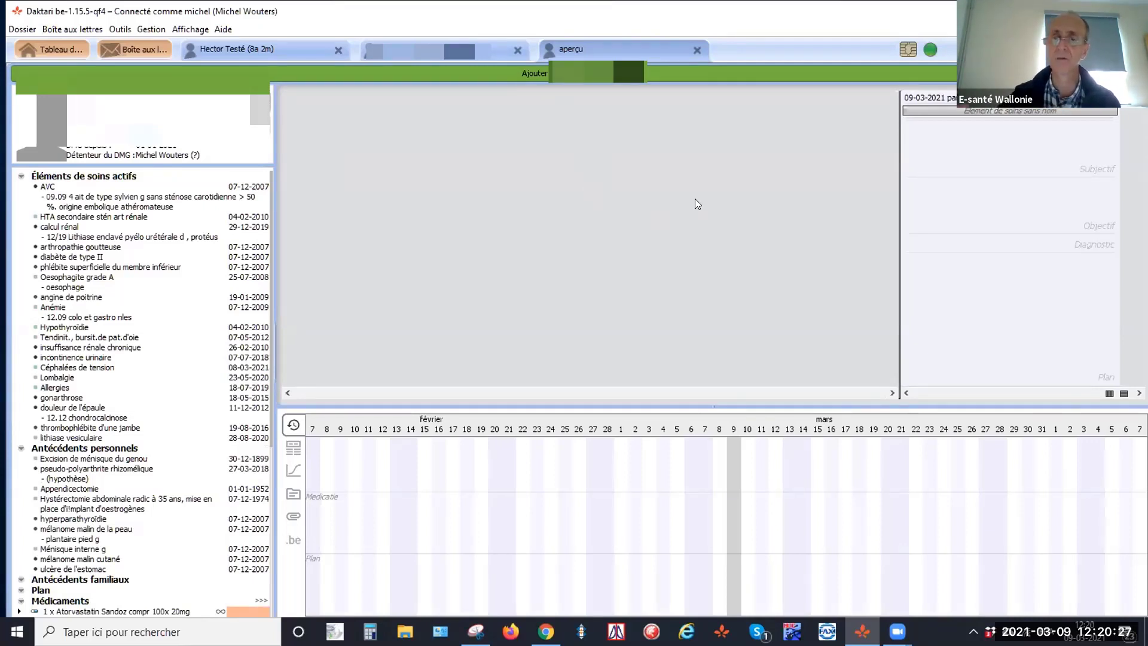
{"action": "left_click", "coordinate": [697, 46]}
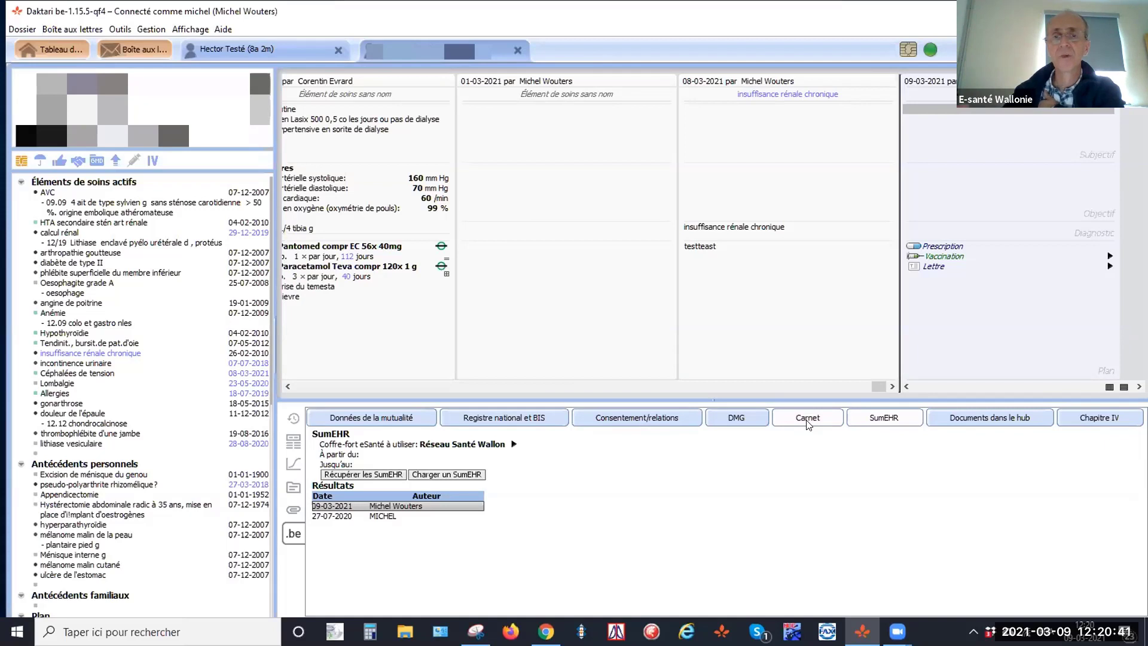
Step: Add the note "ne veut plus aller à l'hopital" to the Objectif section of the 09-03-2021 contact
{"action": "left_click", "coordinate": [950, 192]}
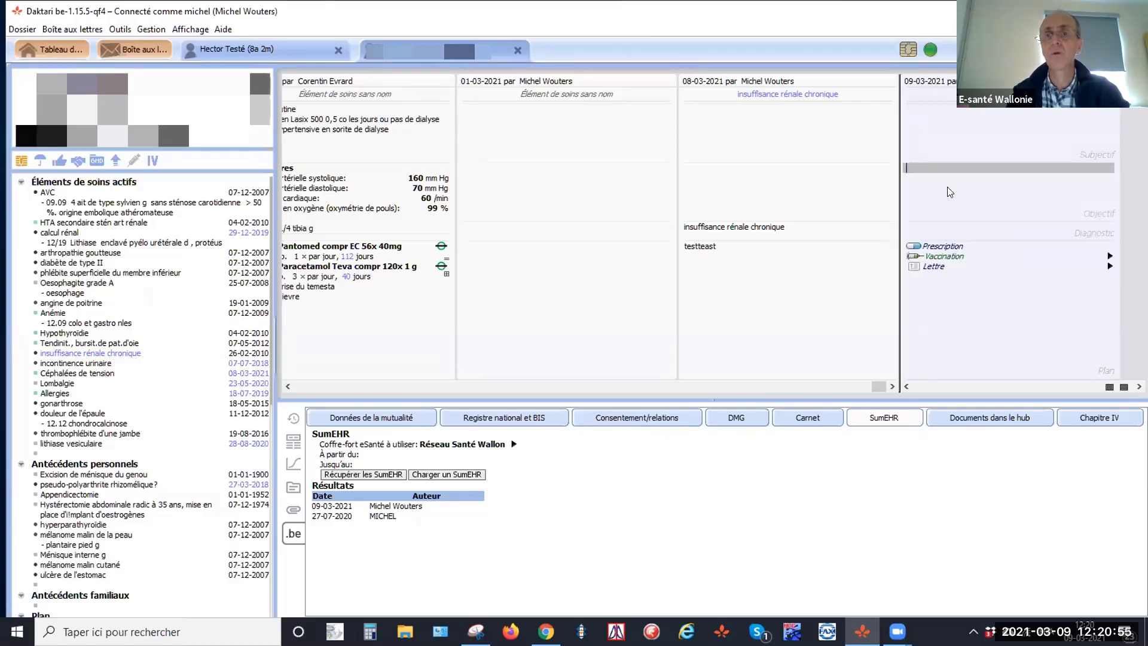
{"action": "type", "text": "ne veut"}
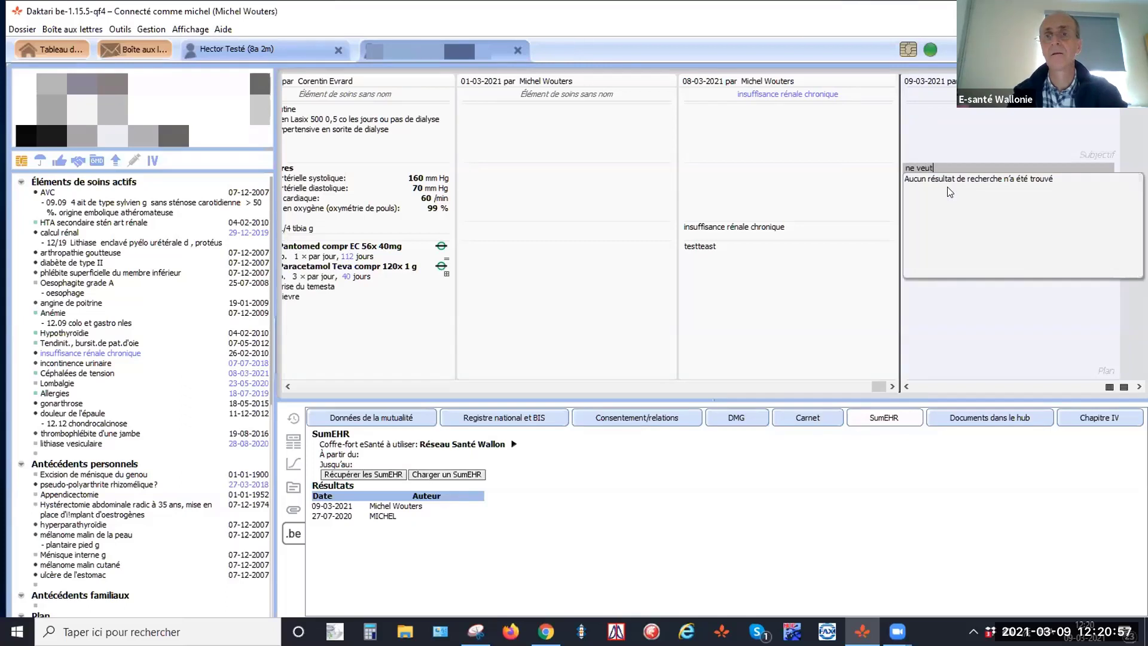
{"action": "type", "text": " plus aller à l'hopital"}
{"action": "key", "text": "Return"}
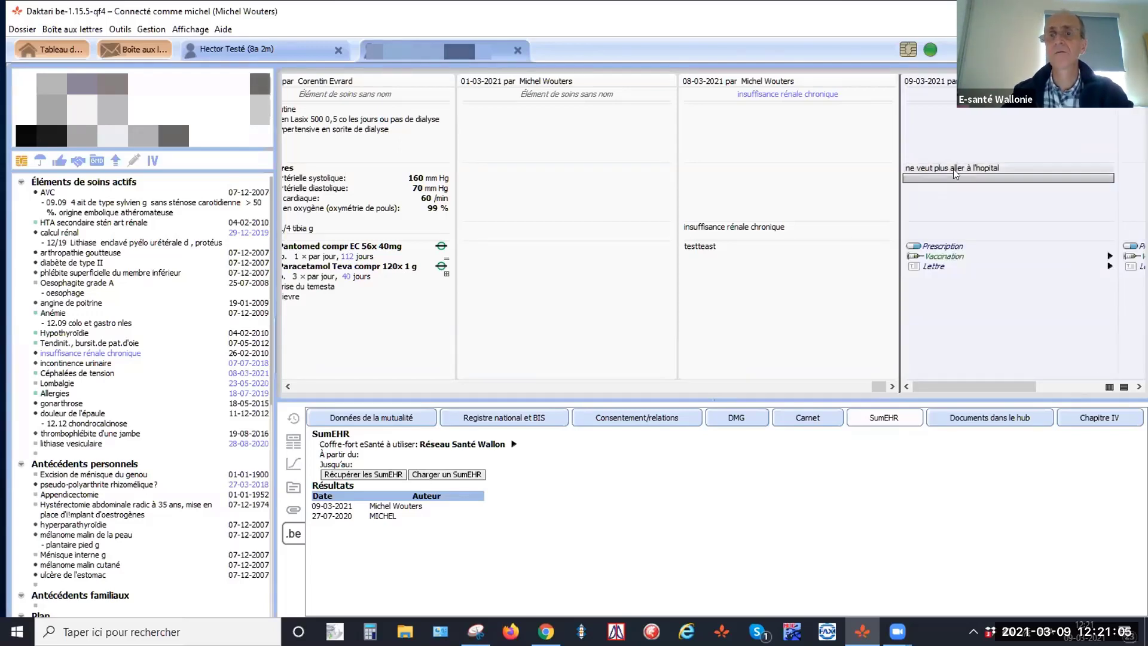
Step: Publish the note "ne veut plus aller à l'hopital" as a carnet note to the Réseau Santé Wallon
{"action": "left_click", "coordinate": [953, 167]}
{"action": "right_click", "coordinate": [953, 168]}
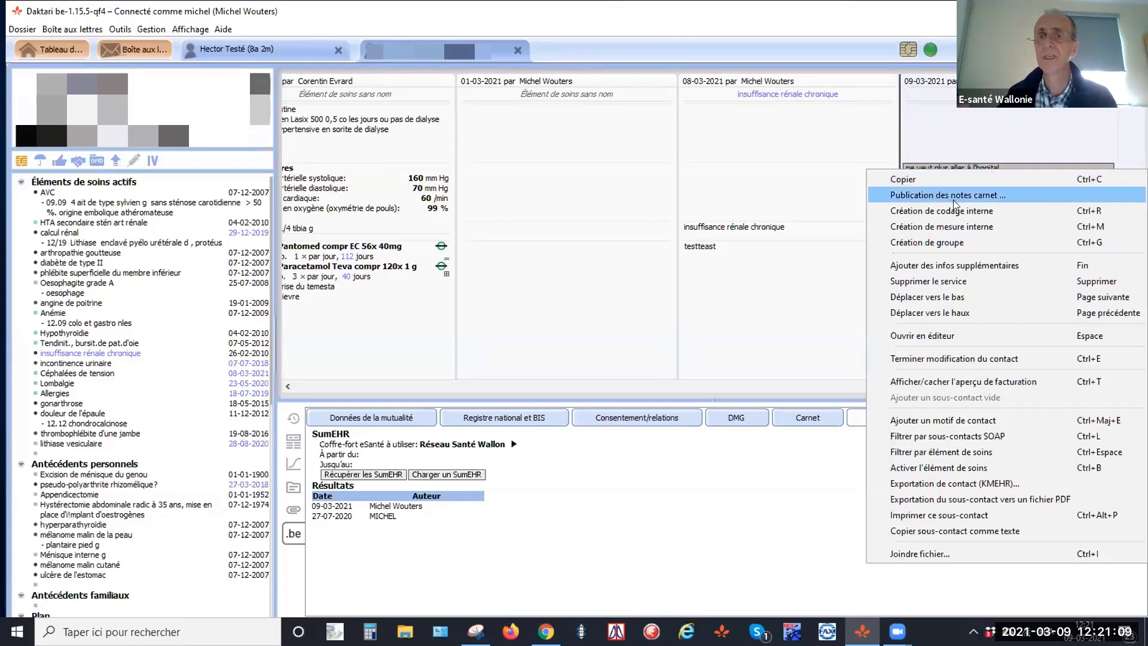
{"action": "left_click", "coordinate": [956, 194]}
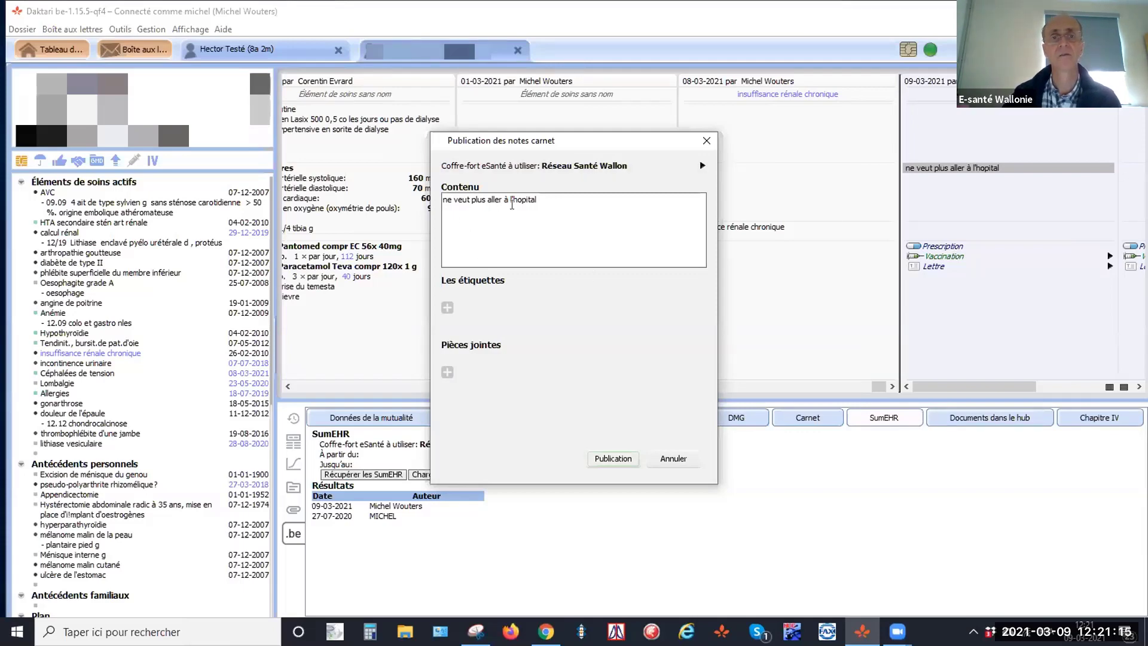
{"action": "left_click", "coordinate": [606, 465]}
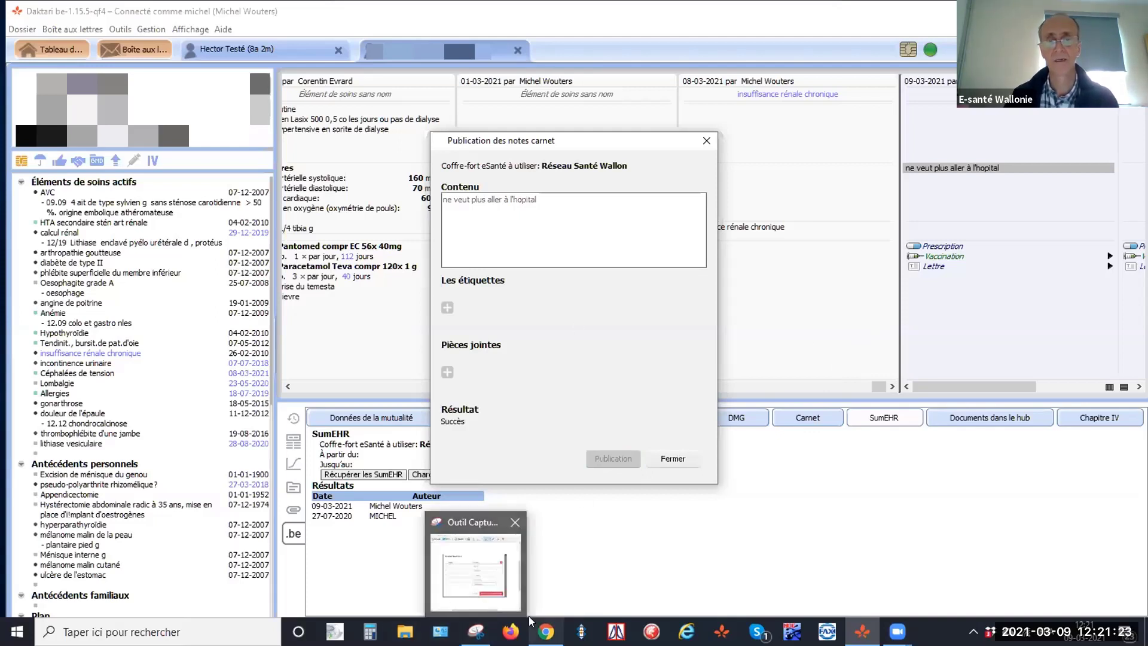
Step: Look up the published journal note among the patient's documents on the Réseau Santé Wallon website in Chrome, and close Daktari's publication dialog
{"action": "mouse_move", "coordinate": [545, 629]}
{"action": "left_click", "coordinate": [545, 571]}
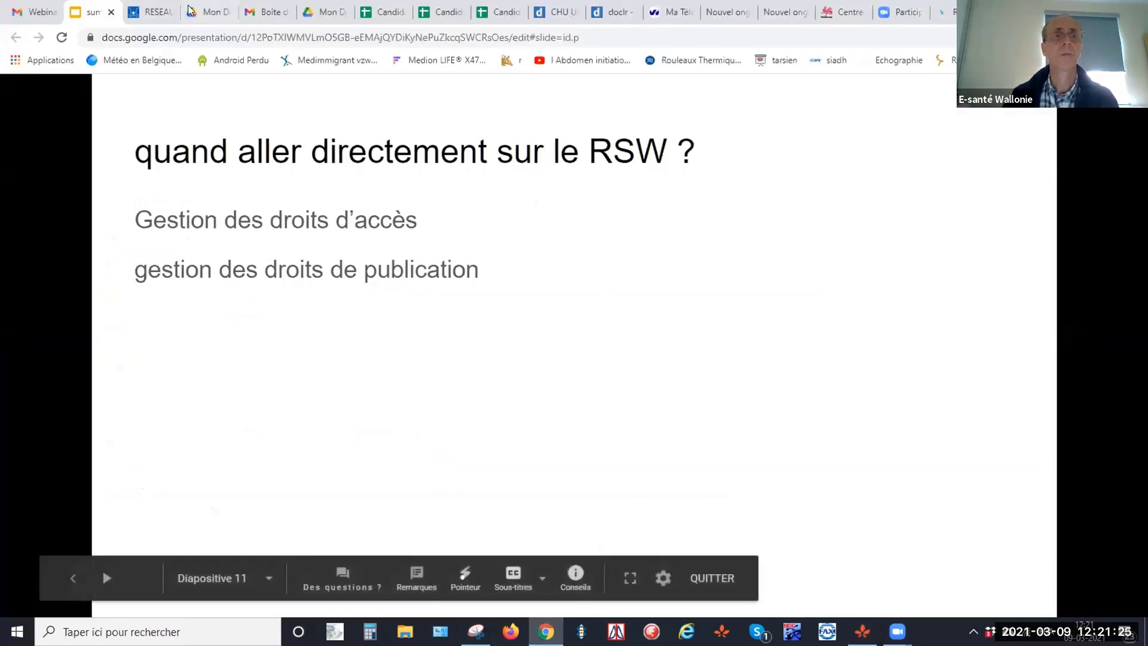
{"action": "left_click", "coordinate": [946, 12]}
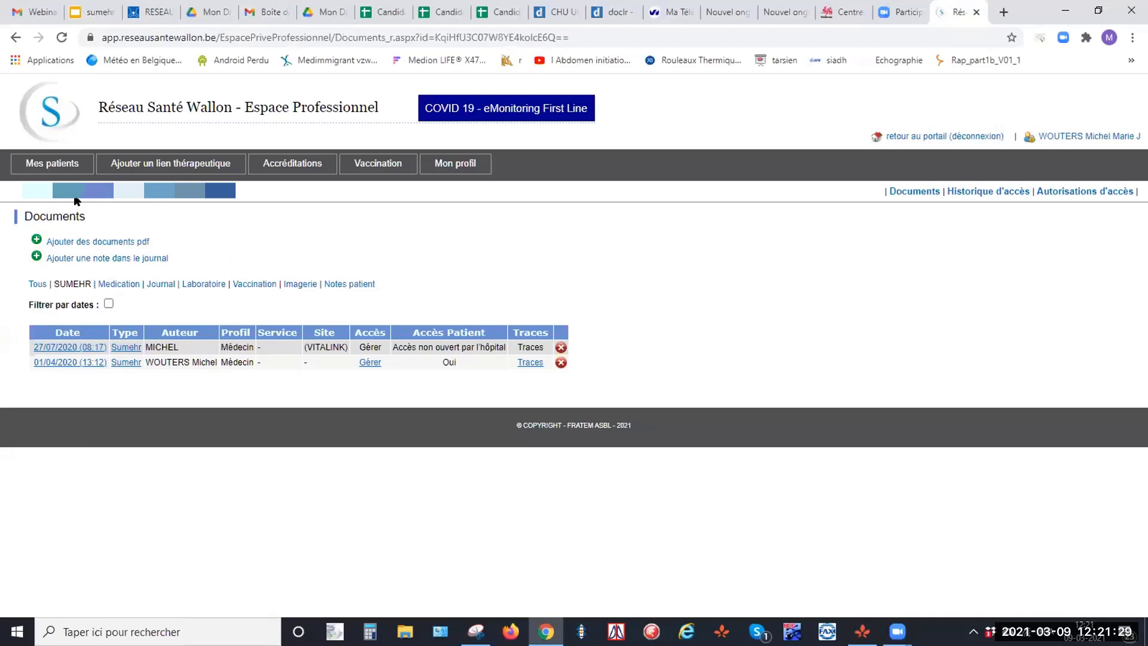
{"action": "left_click", "coordinate": [162, 285]}
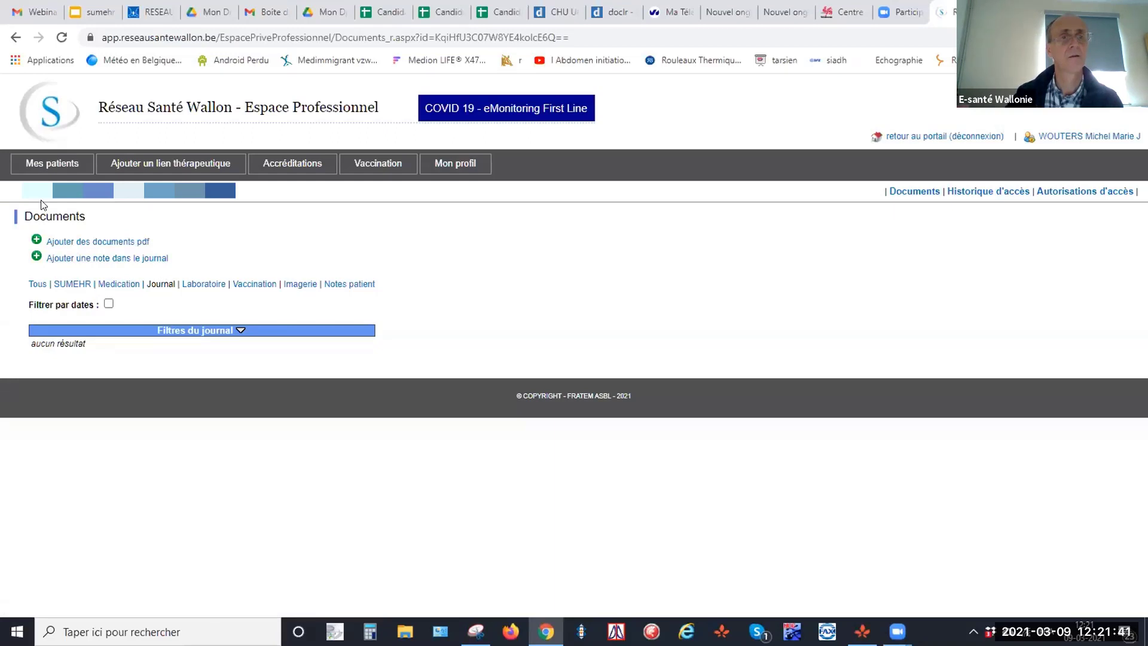
{"action": "left_click", "coordinate": [62, 38]}
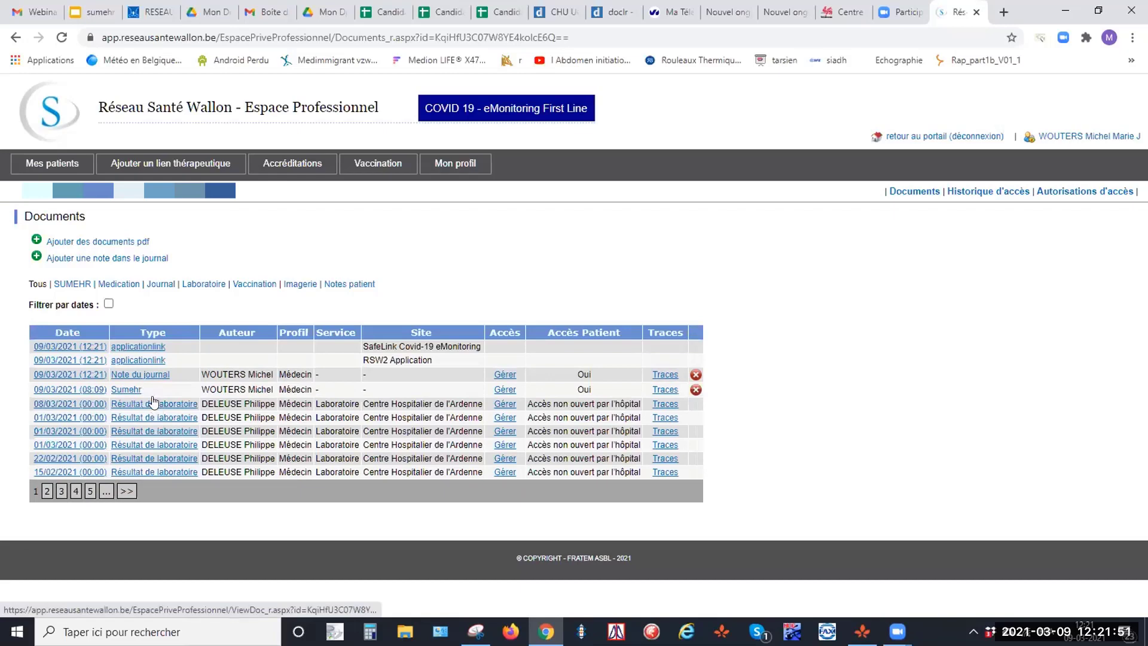
{"action": "left_click", "coordinate": [155, 377]}
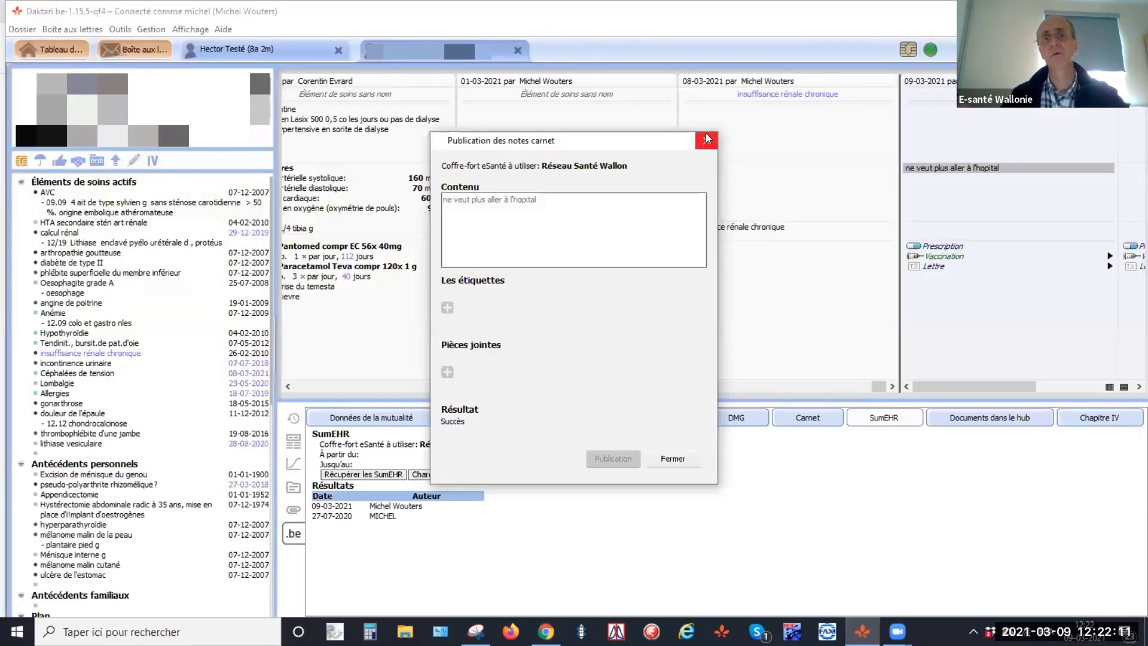
{"action": "left_click", "coordinate": [706, 139]}
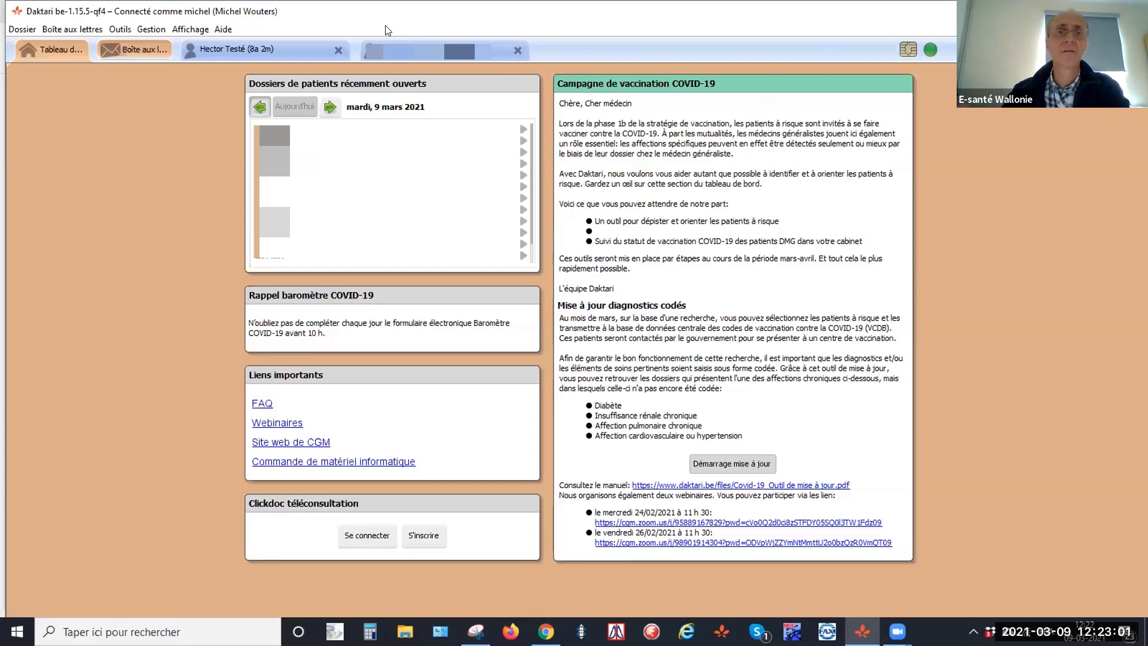
Step: Return to the patient's record and search for the diagnosis "insu rén" in the 09-03-2021 contact
{"action": "key", "text": "ctrl+Tab"}
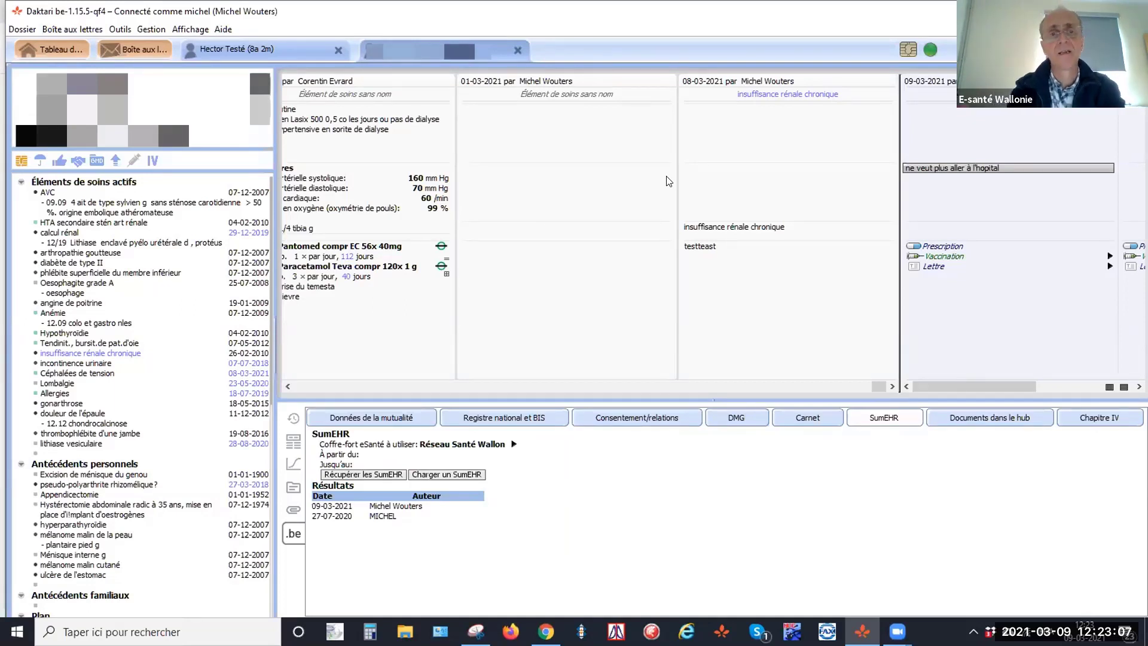
{"action": "left_click", "coordinate": [974, 221]}
{"action": "type", "text": "insu rén"}
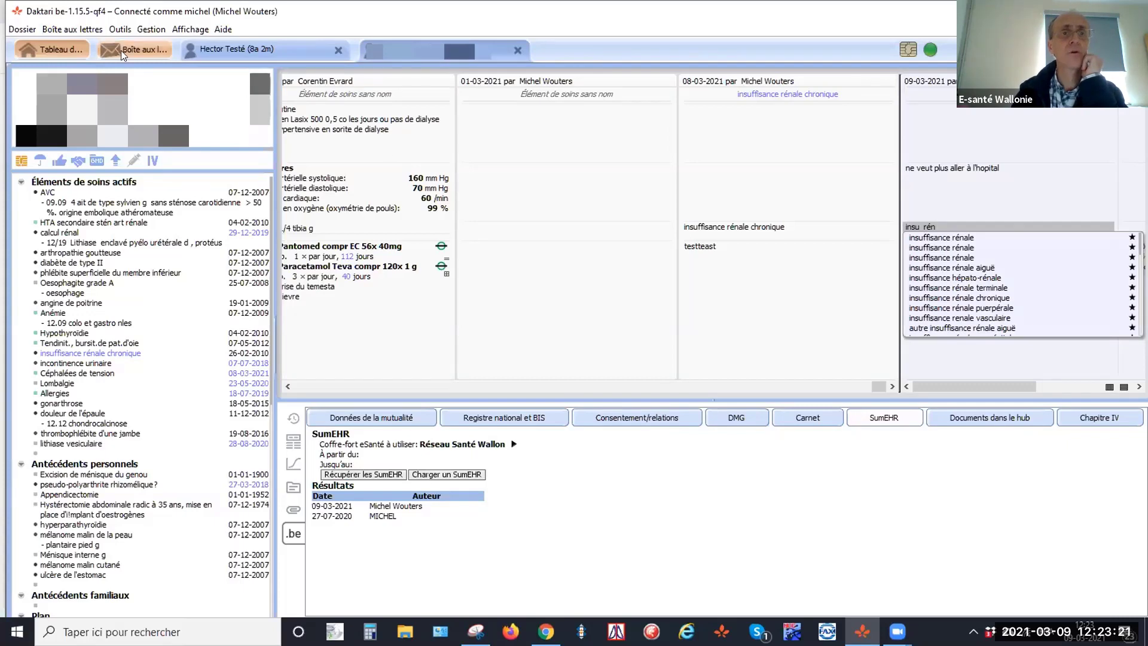
Step: Switch the interface language to Dutch, search for the diagnosis "insu" in the current contact and clear the entry
{"action": "left_click", "coordinate": [112, 30]}
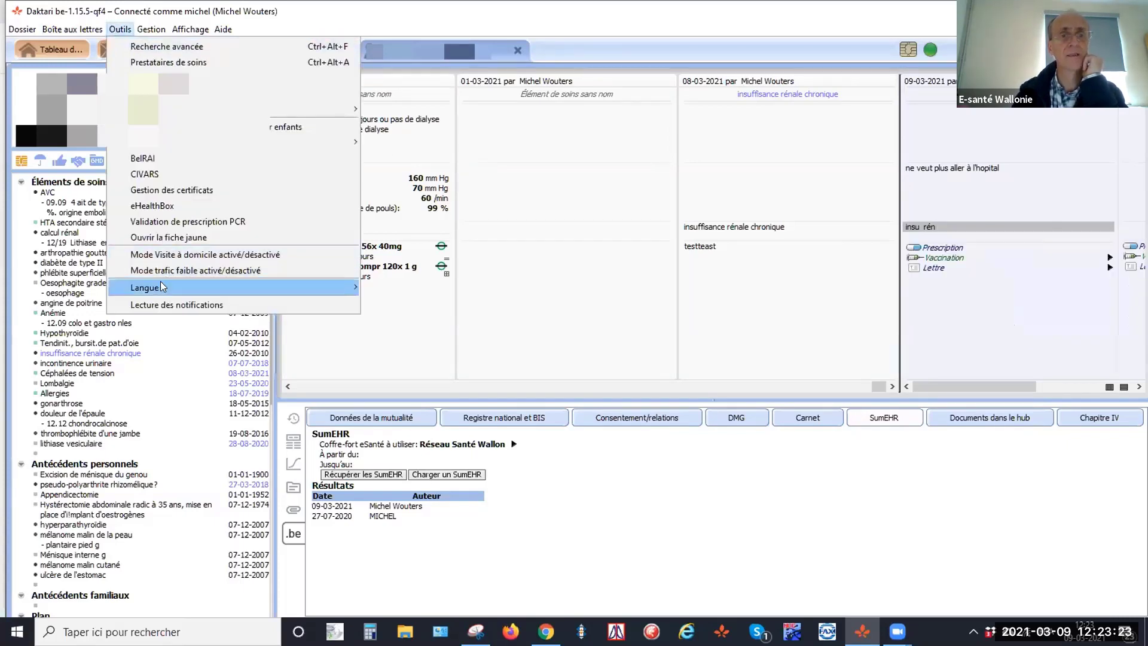
{"action": "mouse_move", "coordinate": [161, 282]}
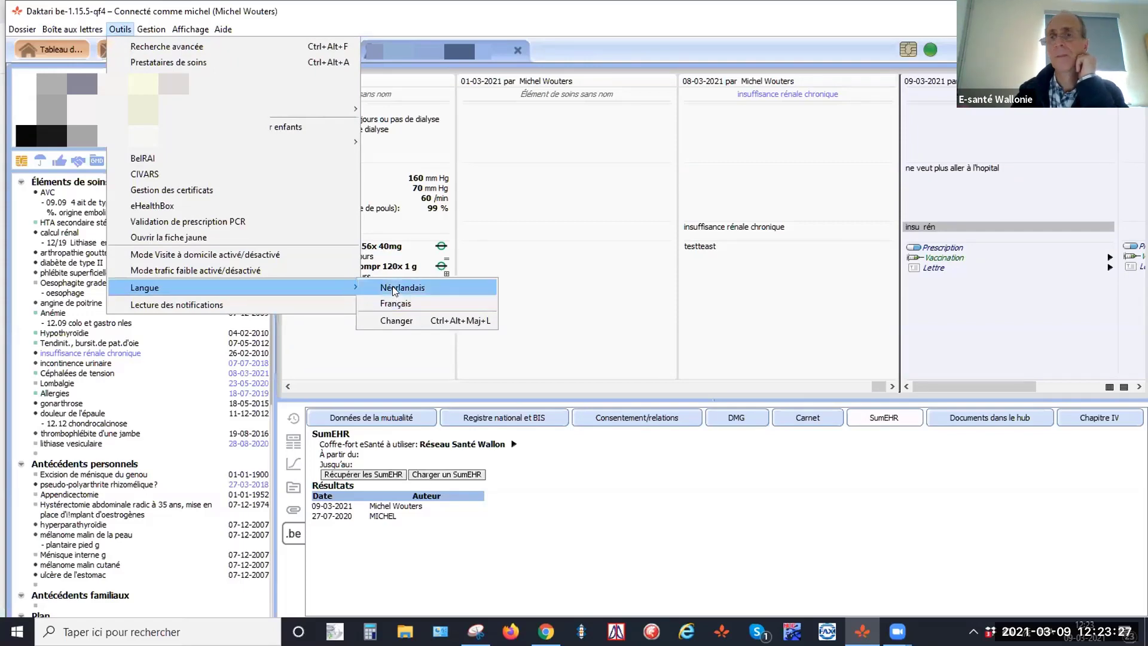
{"action": "left_click", "coordinate": [429, 282]}
{"action": "left_click", "coordinate": [954, 226]}
{"action": "type", "text": "in"}
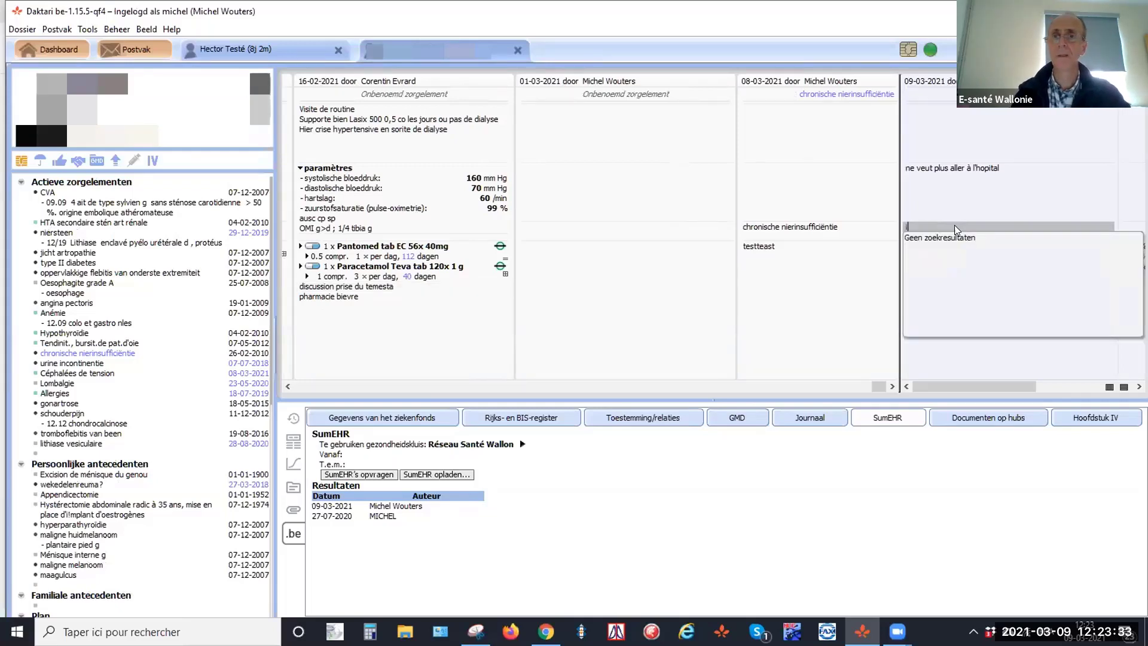
{"action": "type", "text": "su"}
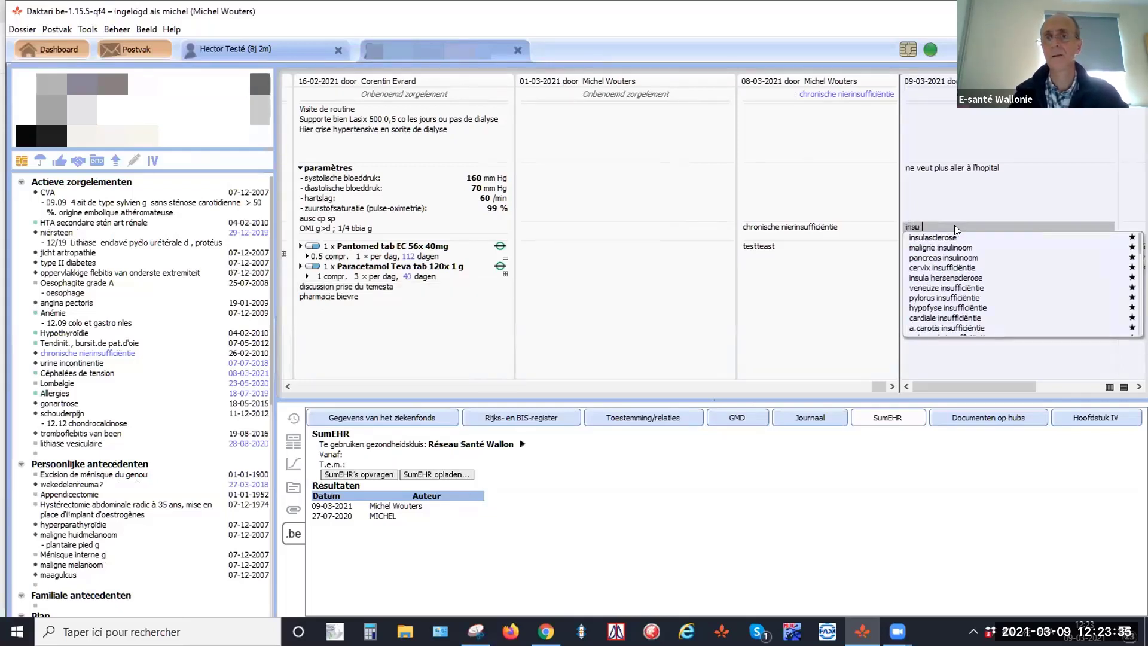
{"action": "key", "text": "BackSpace"}
{"action": "key", "text": "BackSpace"}
{"action": "key", "text": "BackSpace"}
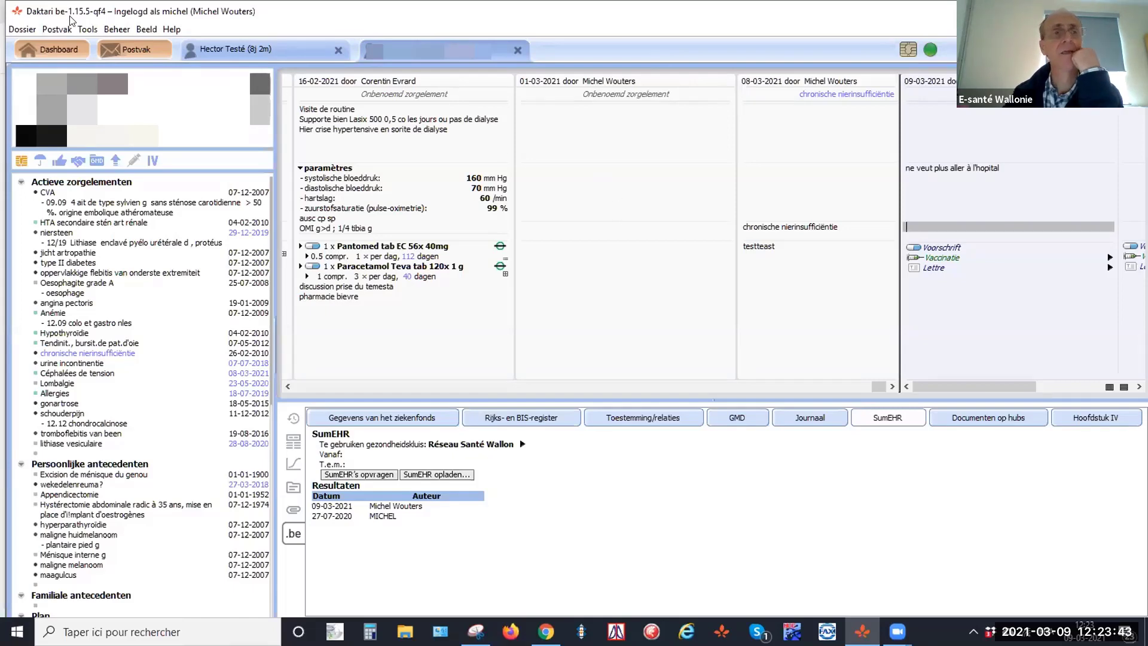
Step: Restore the interface language to French, search for the diagnosis "insu rén ch" and cancel the entry
{"action": "left_click", "coordinate": [88, 29]}
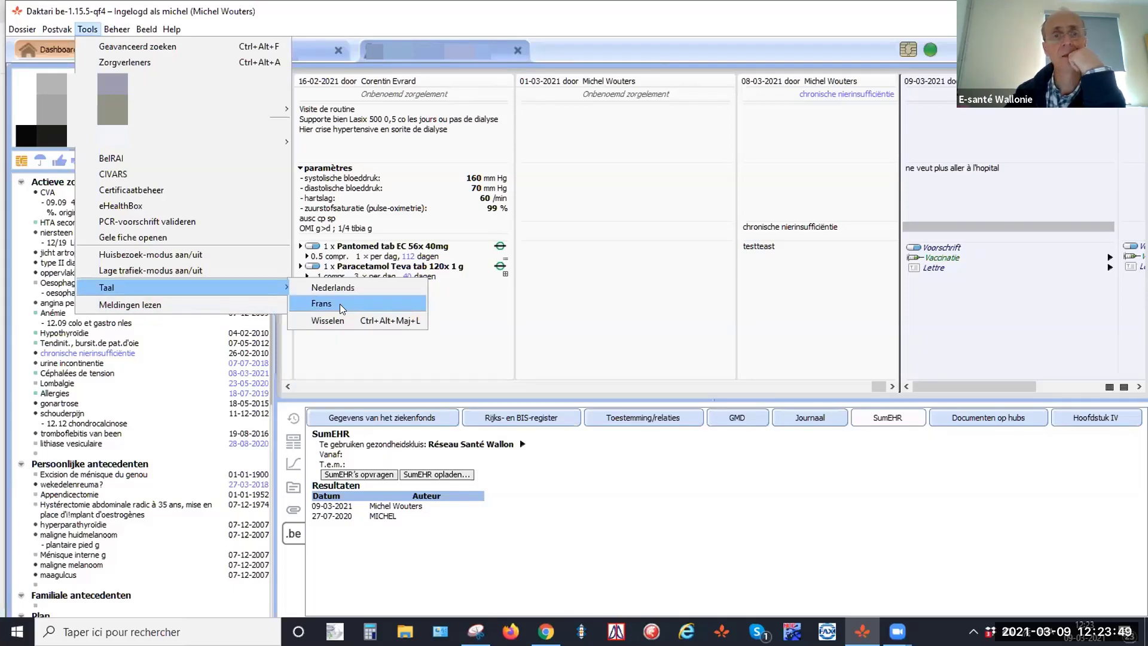
{"action": "left_click", "coordinate": [357, 304]}
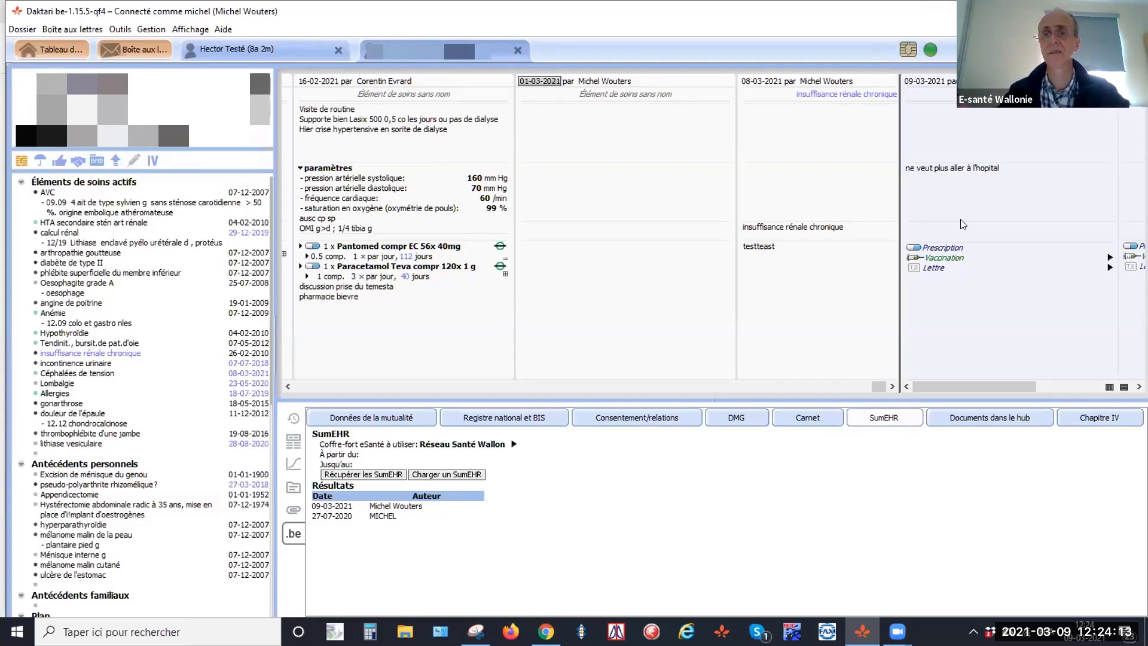
{"action": "left_click", "coordinate": [938, 226]}
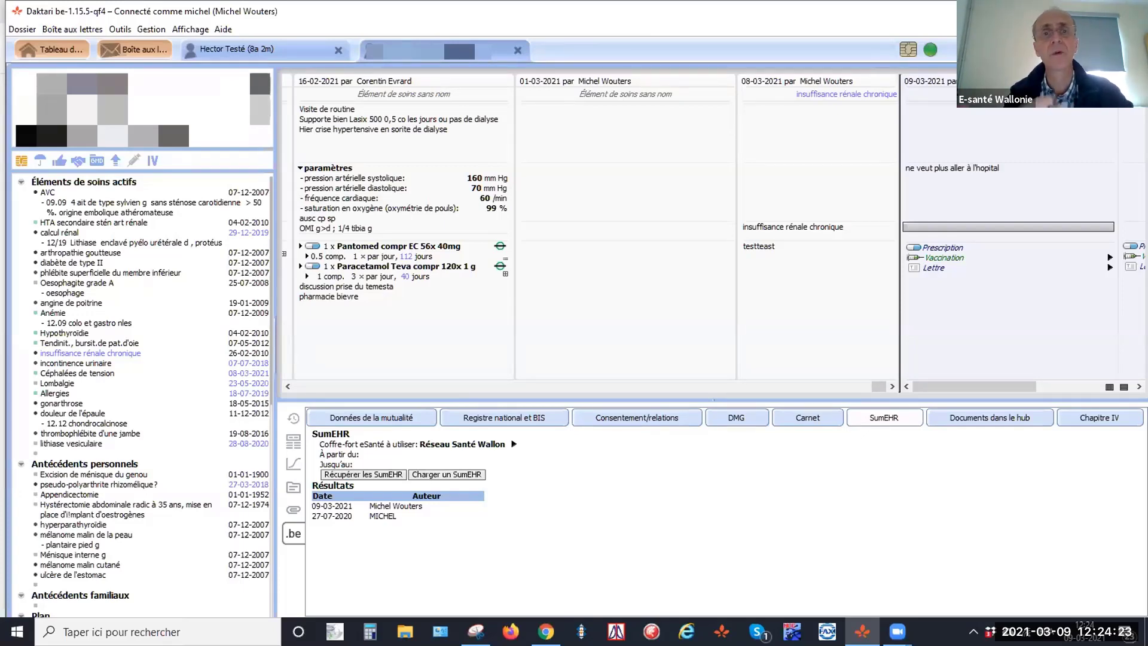
{"action": "type", "text": "insu"}
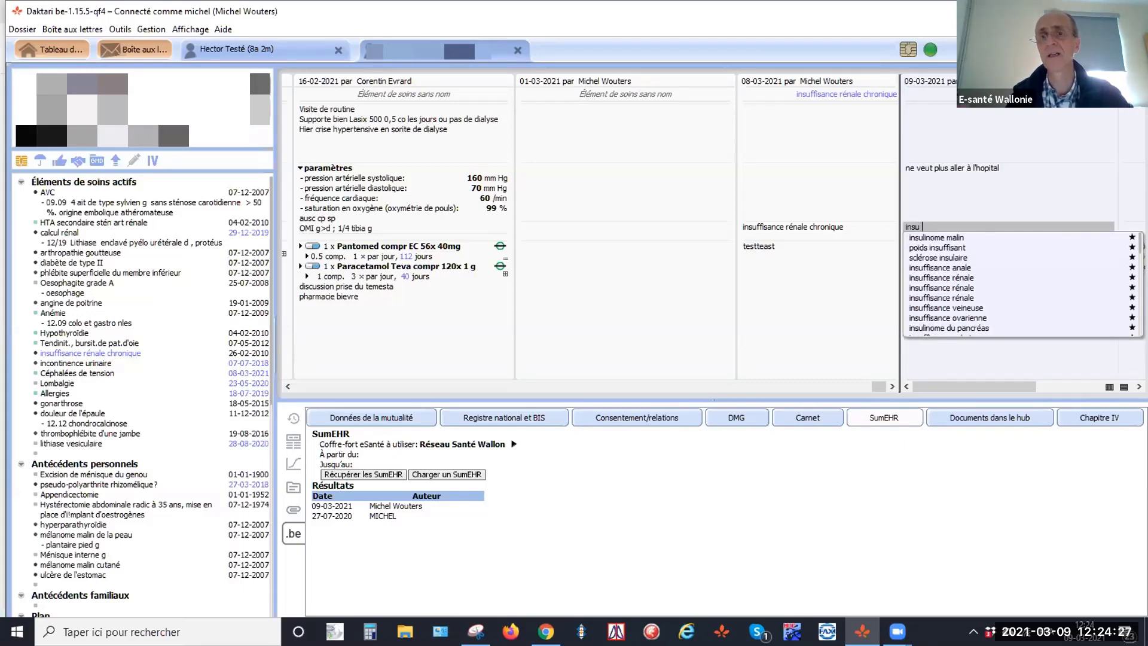
{"action": "type", "text": "  rén ch"}
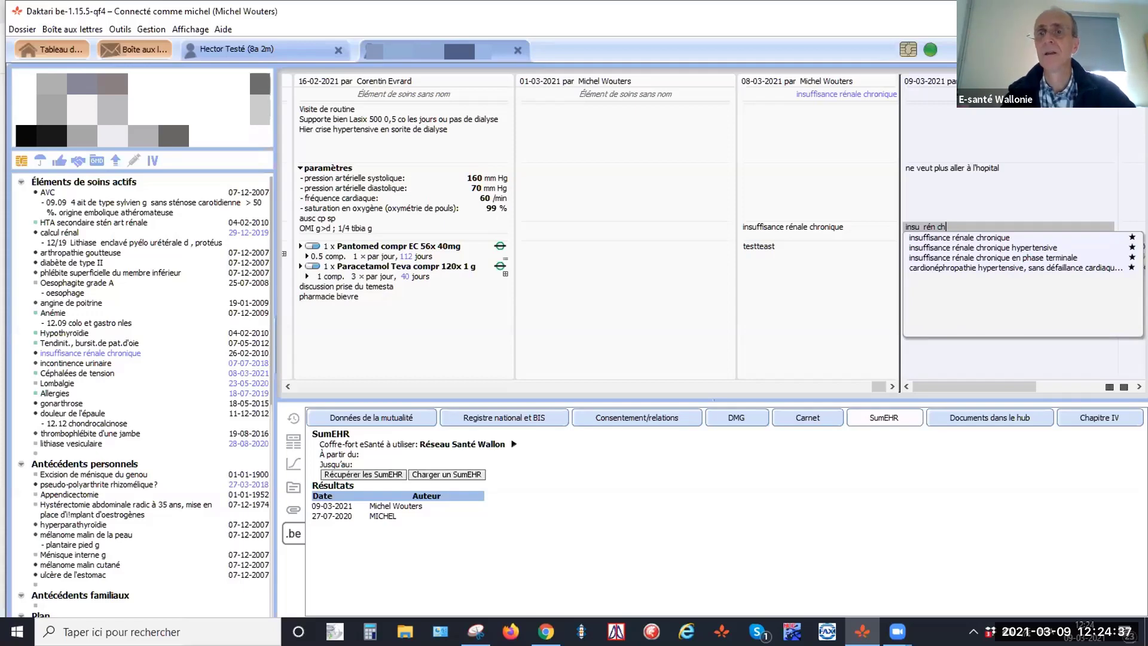
{"action": "key", "text": "Escape"}
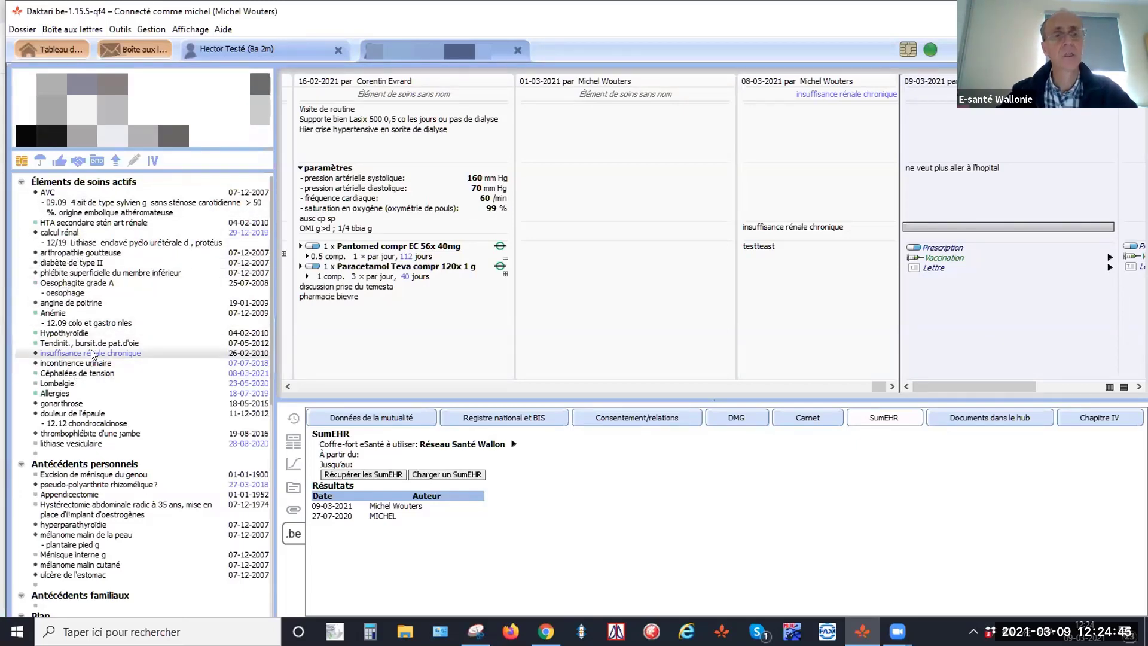
Step: Assign the coded care element "insuffisance rénale chronique" to the 09-03-2021 contact
{"action": "left_click_drag", "start_coordinate": [93, 353], "coordinate": [1045, 228]}
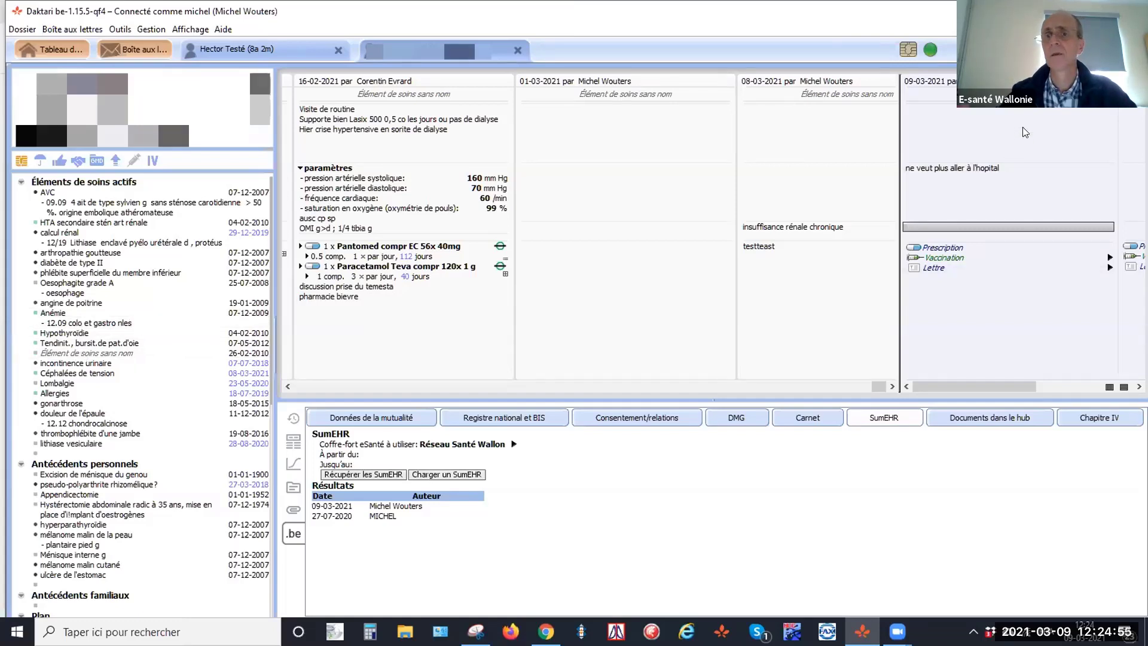
{"action": "left_click", "coordinate": [933, 94]}
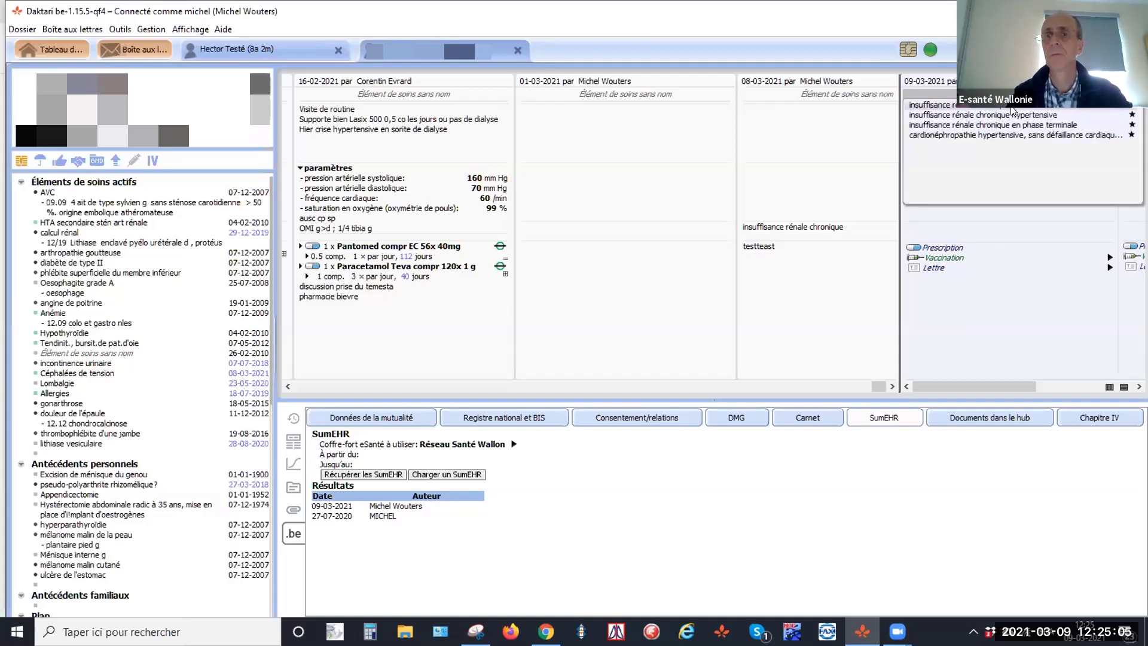
{"action": "left_click", "coordinate": [1015, 106]}
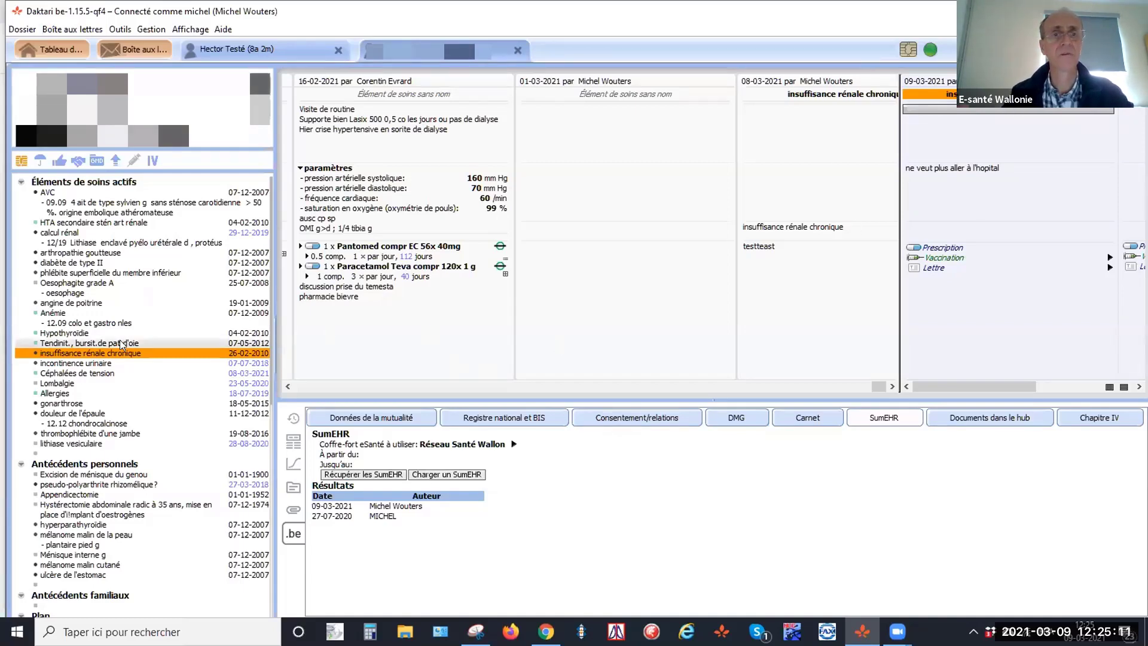
Step: Examine the medications linked to the chronic renal insufficiency care element and the information on Chapitre IV agreements
{"action": "scroll", "coordinate": [159, 450], "scroll_direction": "down", "scroll_amount": 2}
{"action": "scroll", "coordinate": [159, 447], "scroll_direction": "down", "scroll_amount": 3}
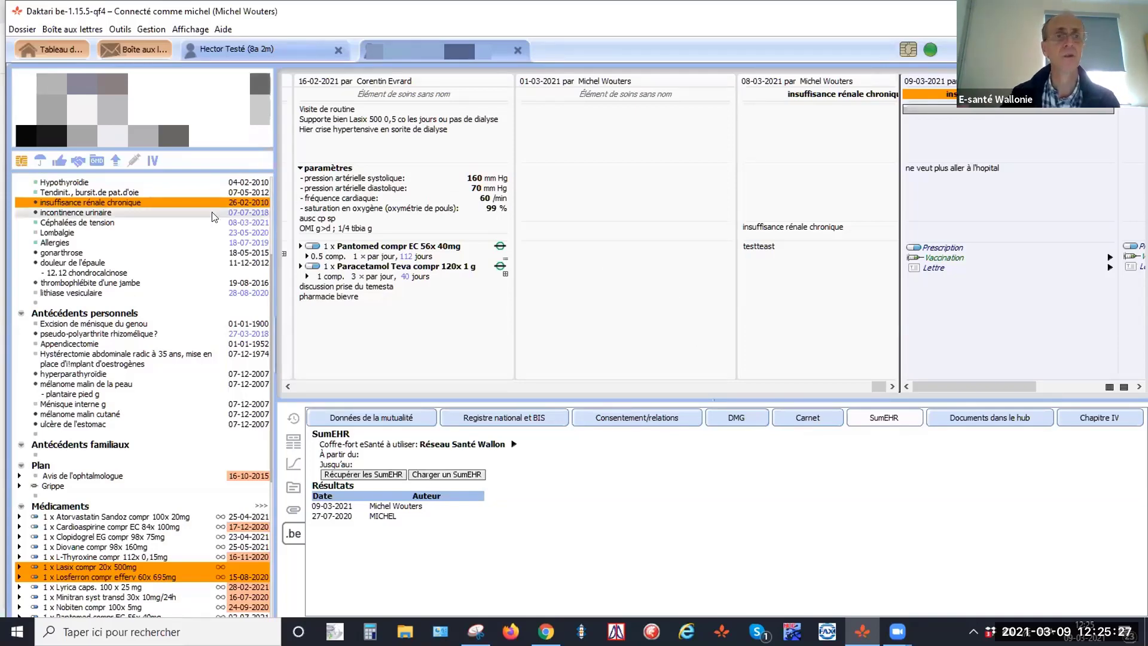
{"action": "left_click", "coordinate": [134, 161]}
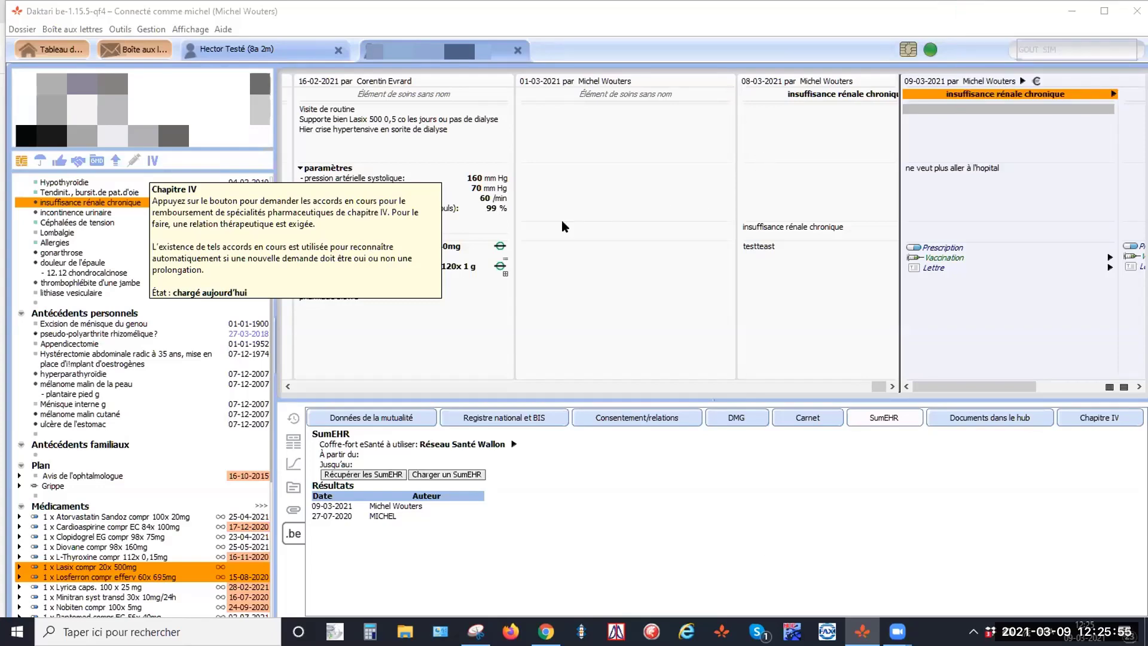
{"action": "left_click", "coordinate": [672, 213]}
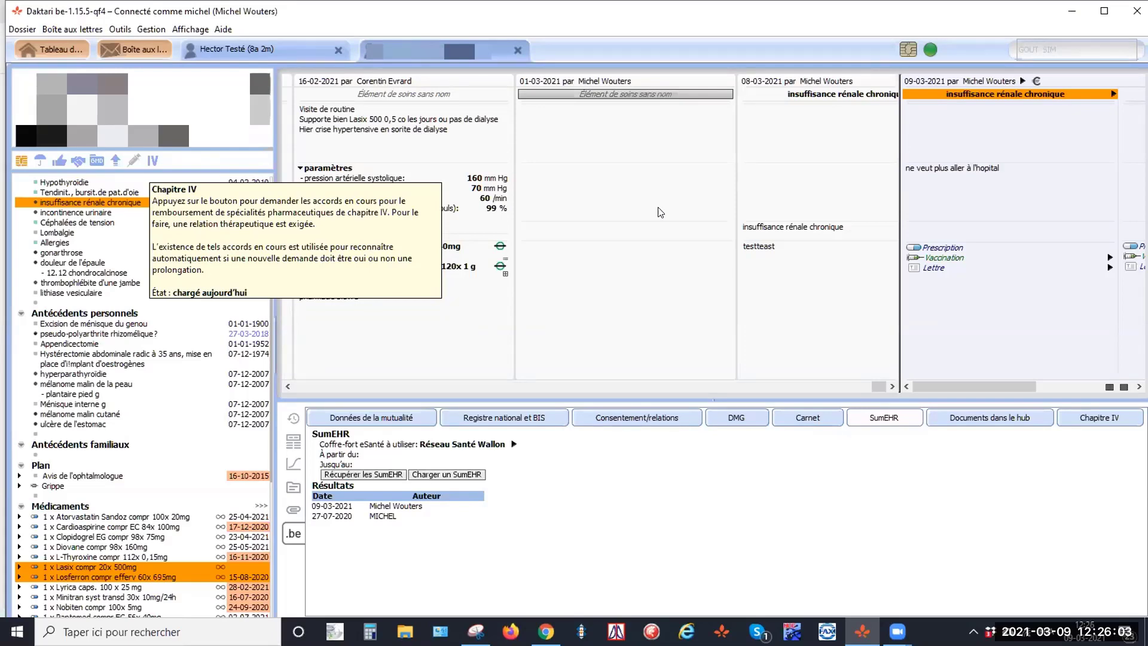
Step: Add a "rapport de garde" letter to the insuffisance rénale chronique sub-contact of 09-03-2021 and open it
{"action": "left_click", "coordinate": [941, 263]}
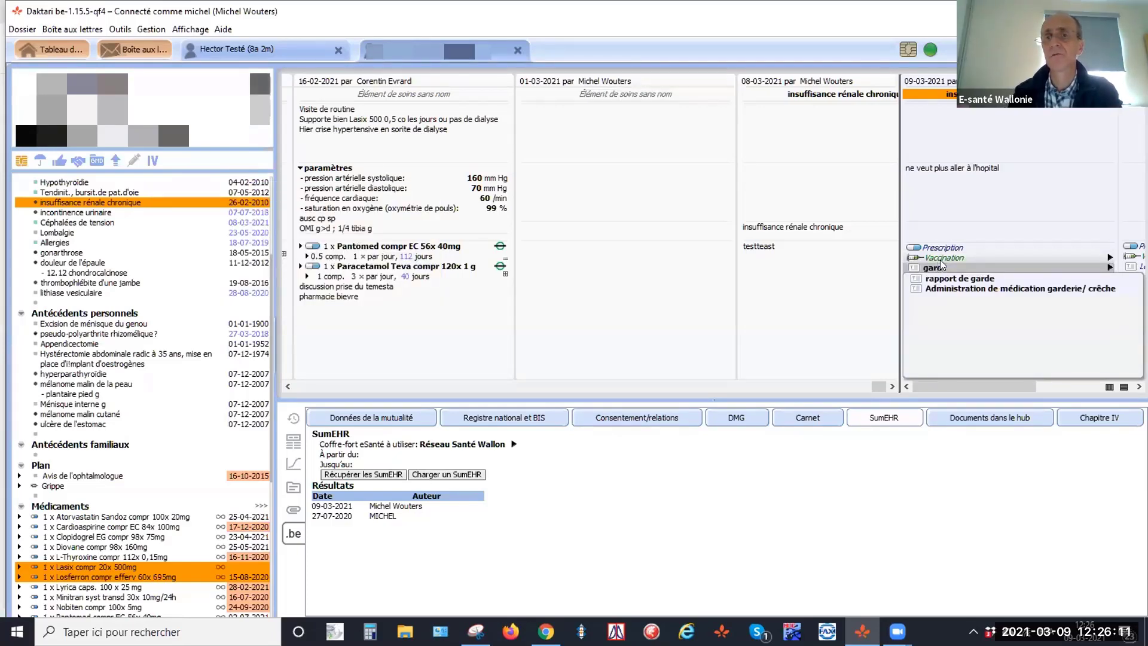
{"action": "key", "text": "Down"}
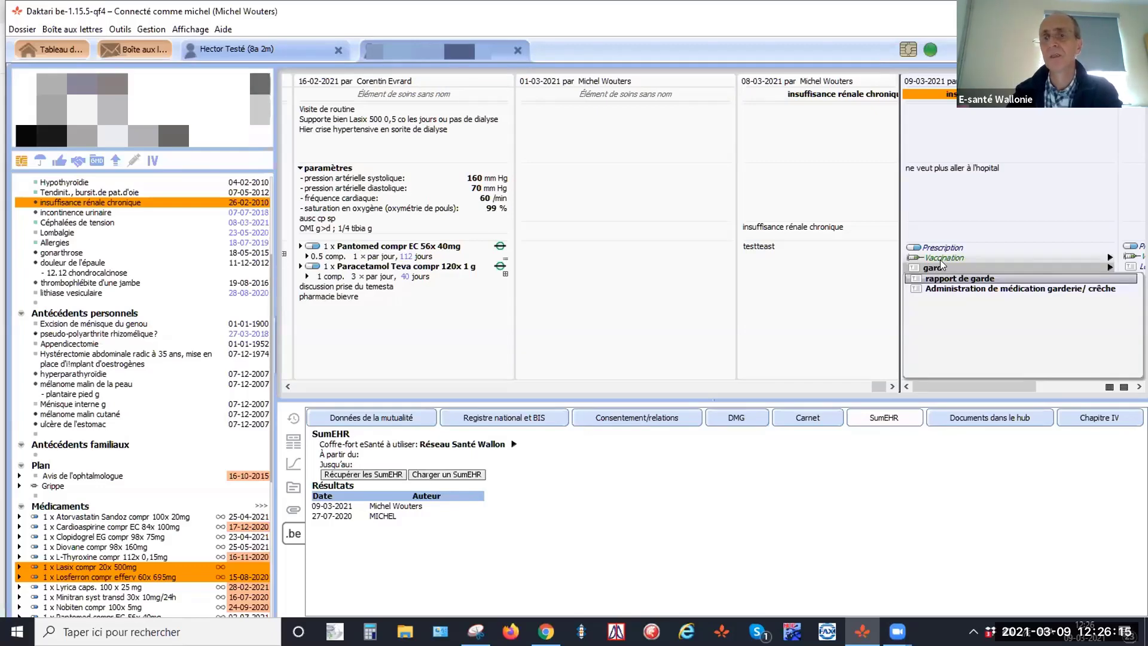
{"action": "key", "text": "Return"}
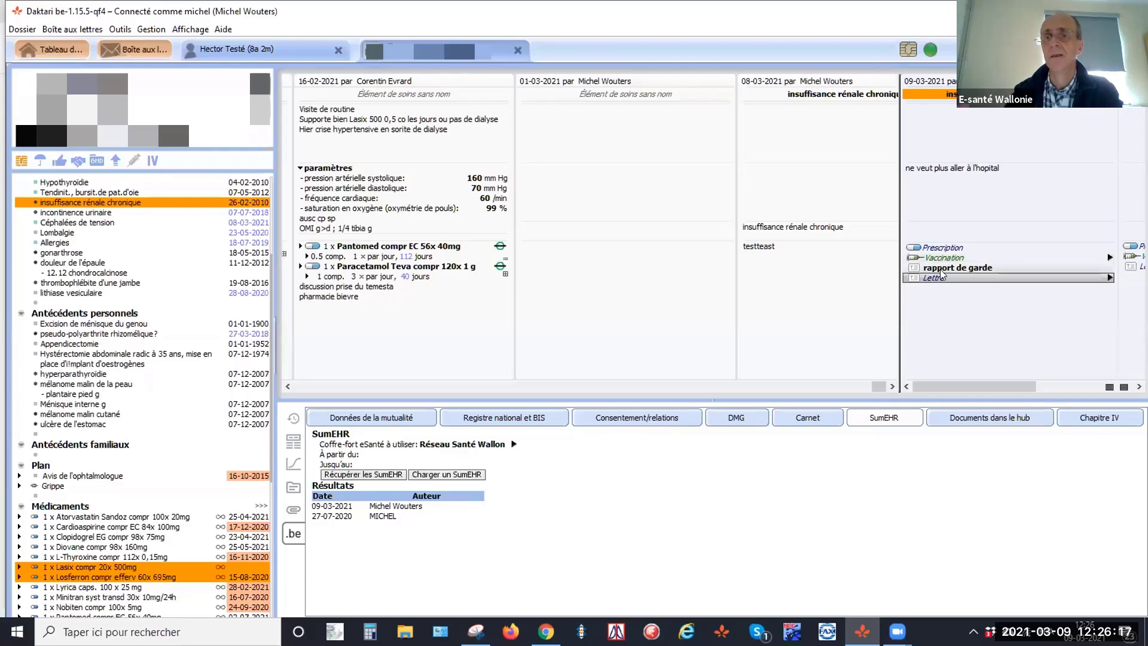
{"action": "double_click", "coordinate": [940, 267]}
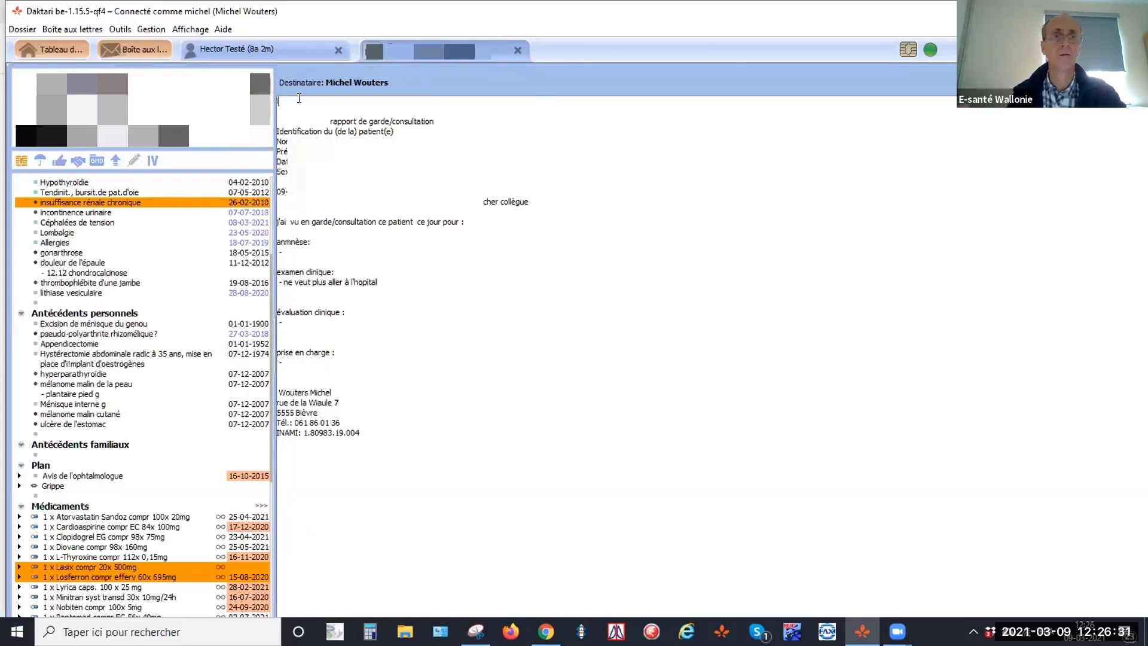
Step: Search for the colleague's name in the letter's recipient field and select the first matching care provider
{"action": "type", "text": "legrad"}
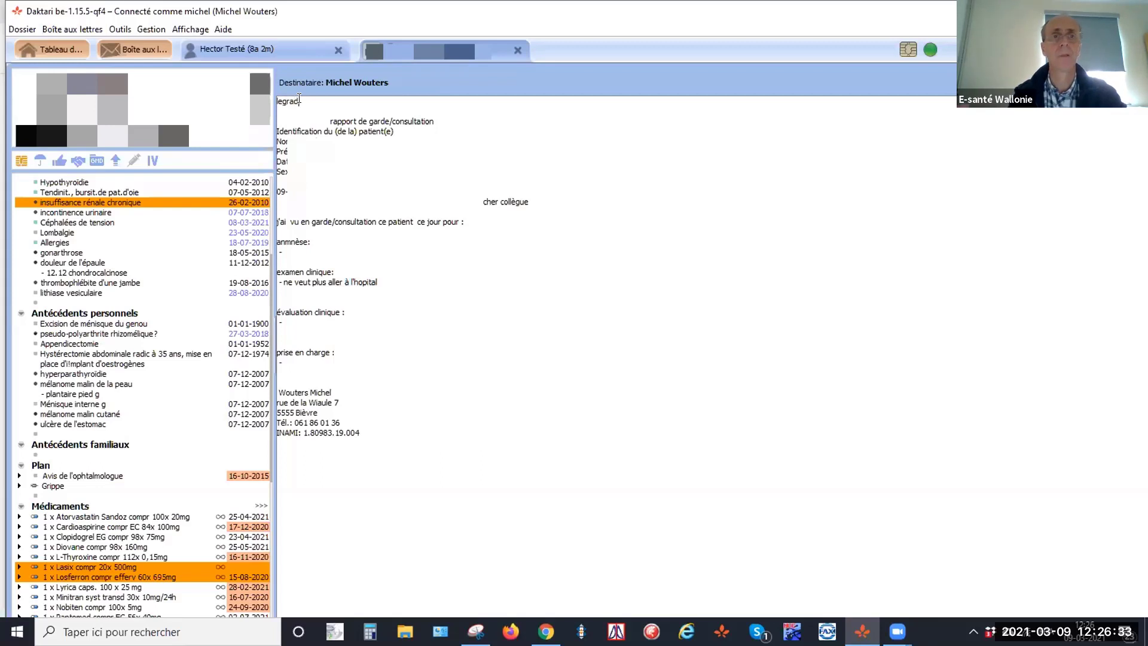
{"action": "key", "text": "BackSpace"}
{"action": "type", "text": "nd"}
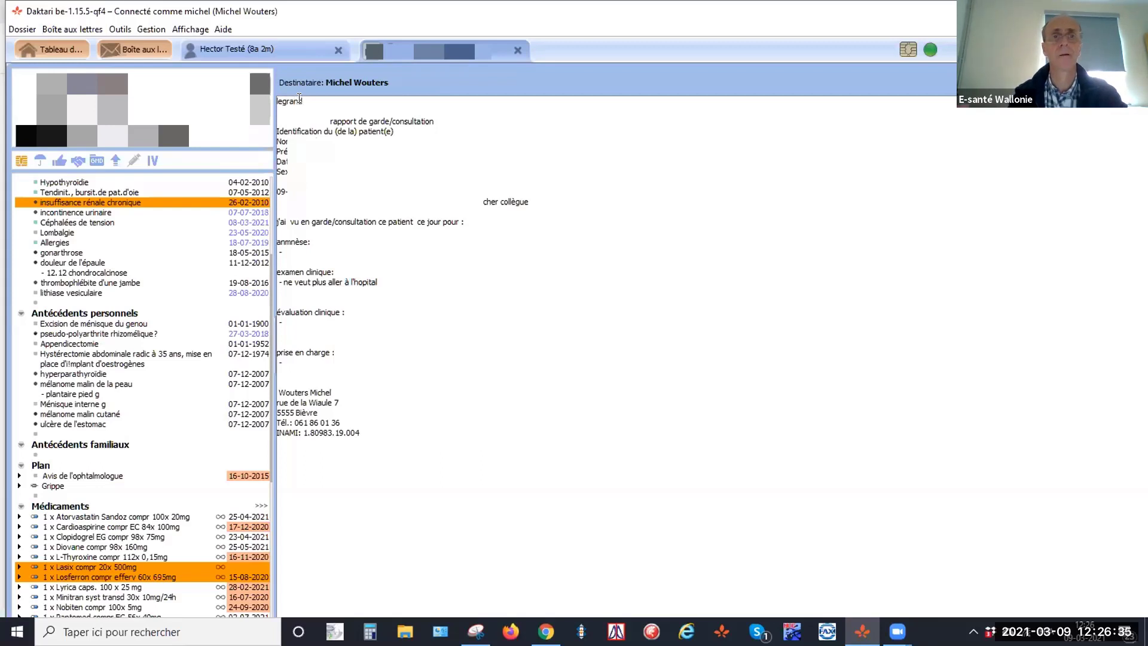
{"action": "left_click", "coordinate": [390, 78]}
{"action": "type", "text": "le"}
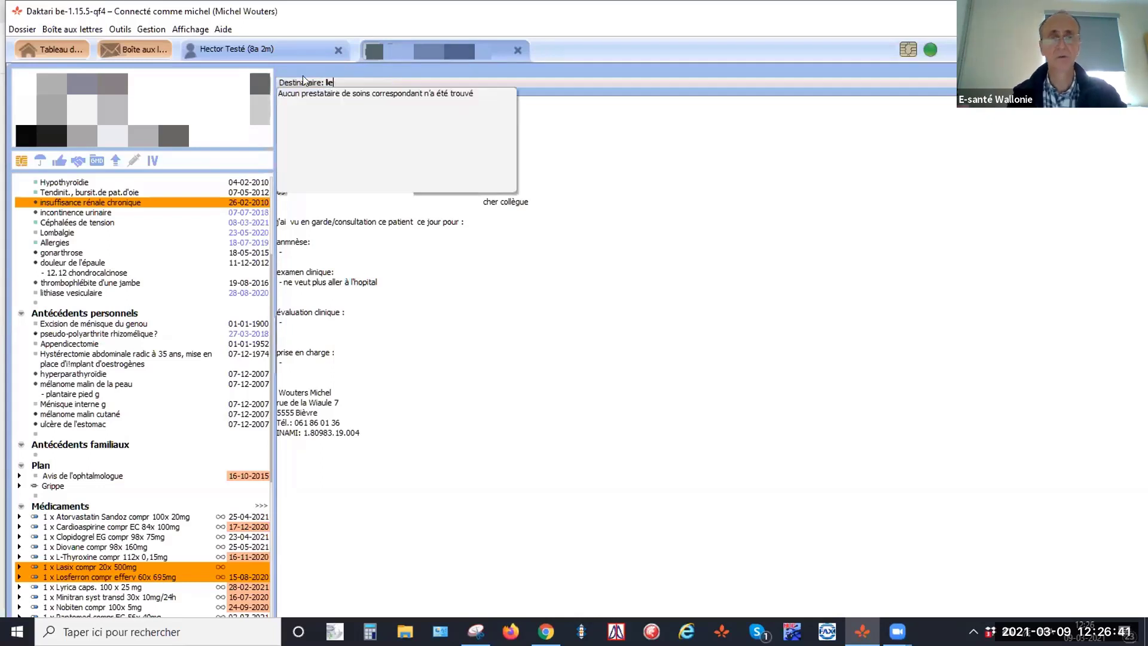
{"action": "type", "text": "grand"}
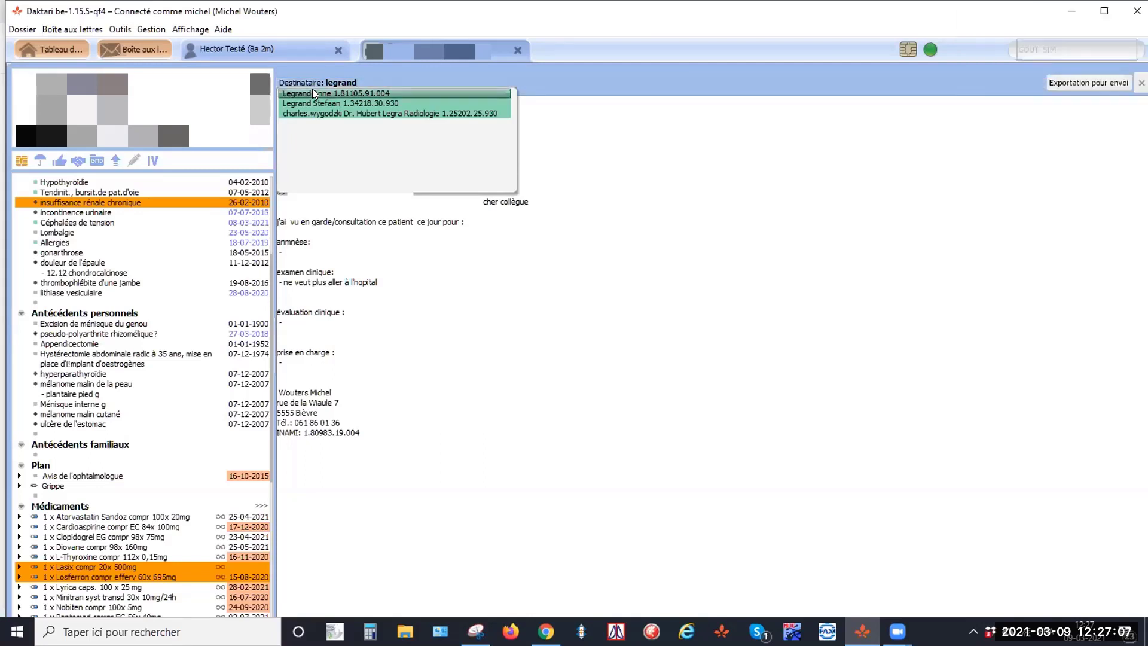
{"action": "left_click", "coordinate": [312, 90]}
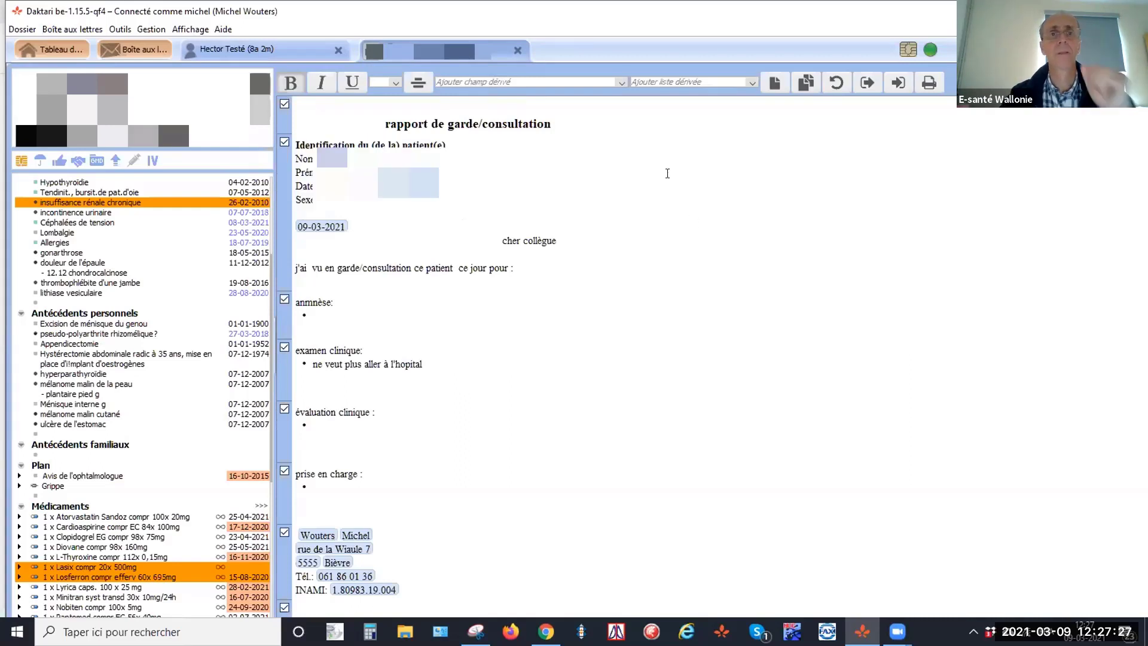
Step: Print from the patient's print options with the rapport de garde open, and return to the contact overview
{"action": "left_click", "coordinate": [373, 51]}
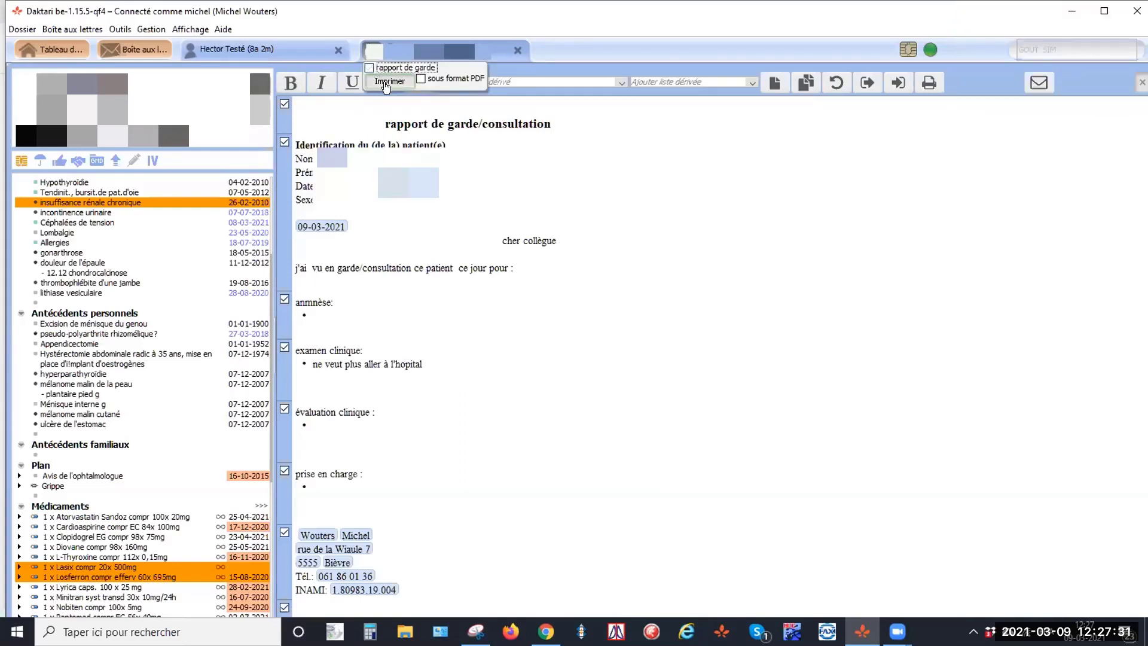
{"action": "left_click", "coordinate": [389, 80]}
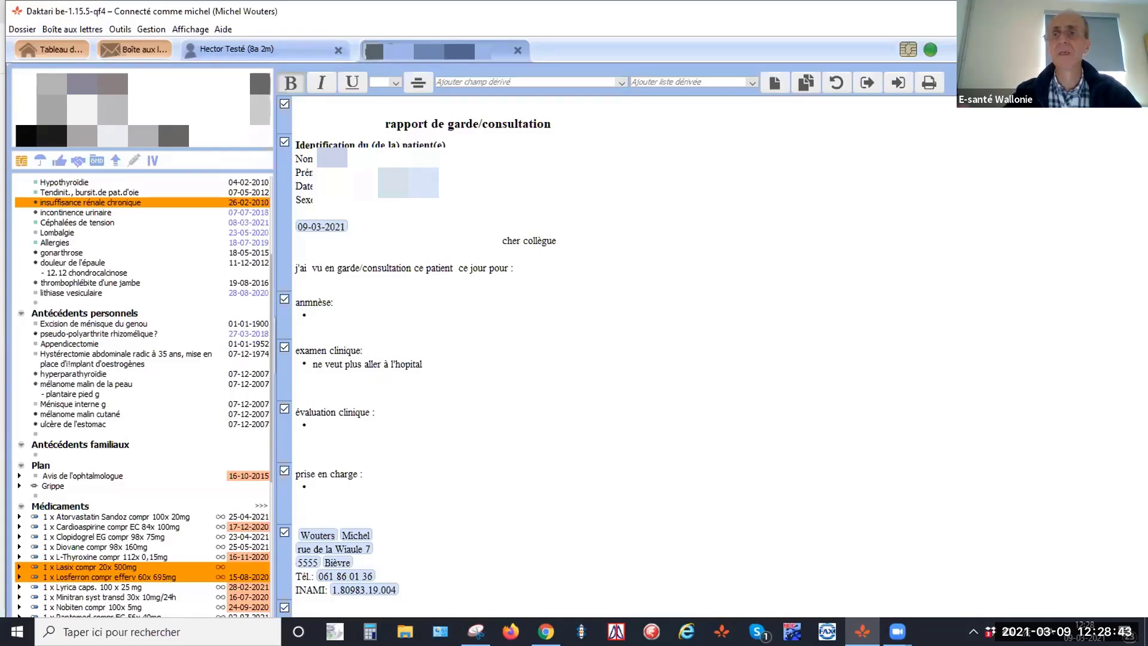
{"action": "left_click", "coordinate": [867, 82]}
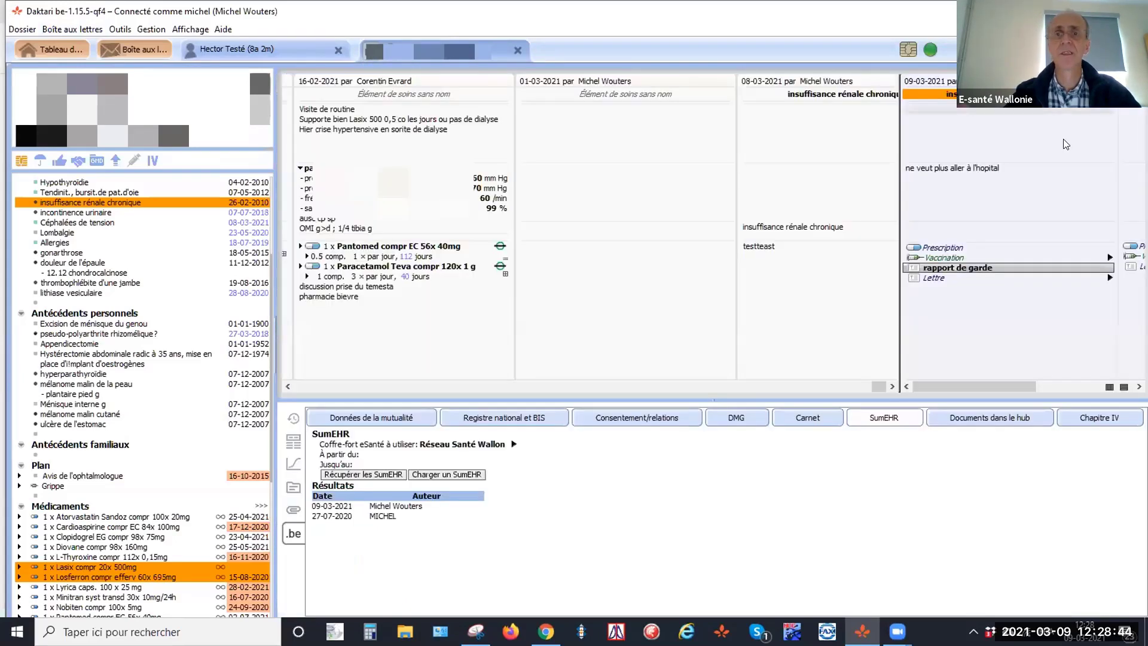
Step: Add the coded diagnosis "douleur abdominale" to the insuffisance rénale chronique sub-contact of 09-03-2021
{"action": "left_click", "coordinate": [957, 230]}
{"action": "type", "text": "douleur abd"}
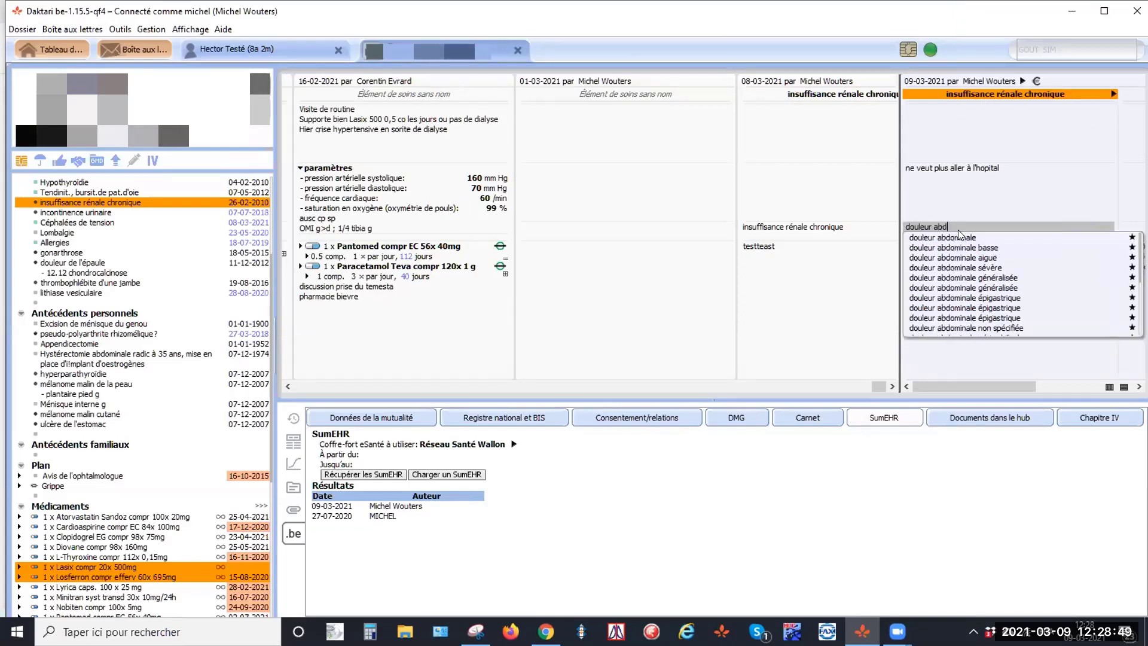
{"action": "type", "text": "ominale"}
{"action": "left_click", "coordinate": [959, 238]}
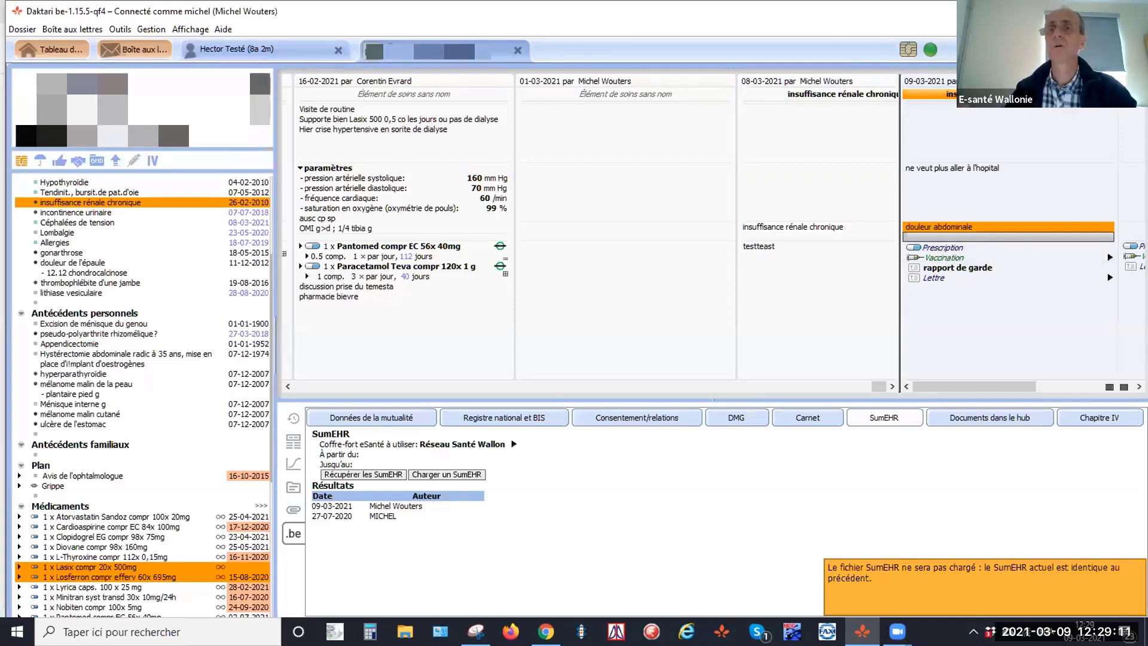
Step: Remove the diagnosis "douleur abdominale" from the insuffisance rénale chronique sub-contact
{"action": "left_click", "coordinate": [1010, 94]}
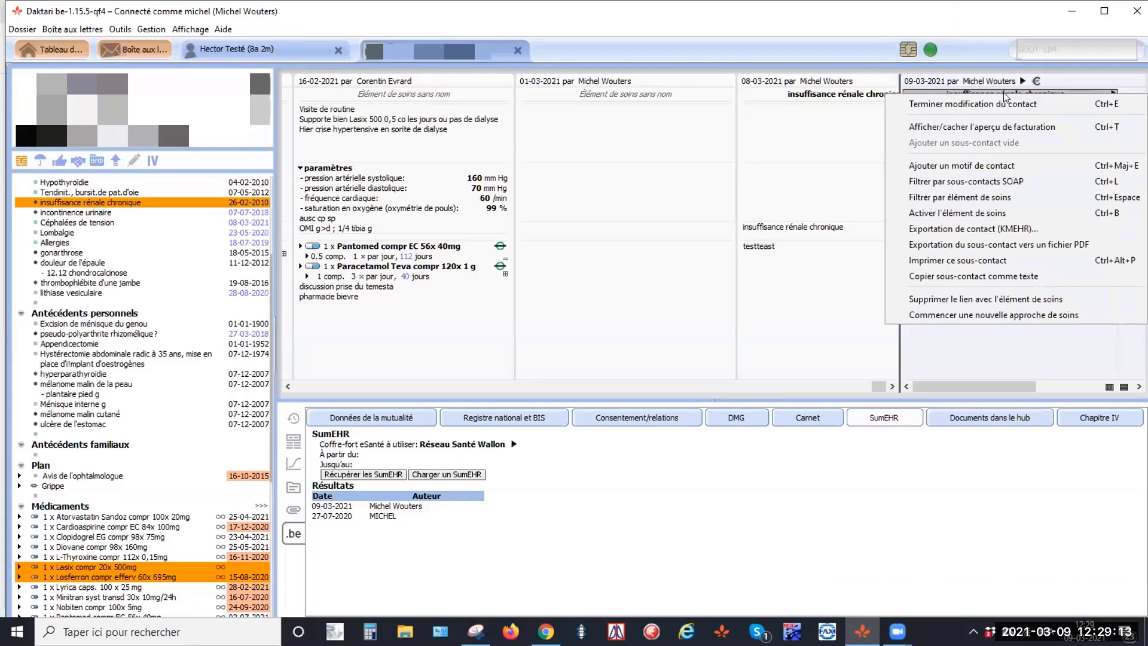
{"action": "left_click", "coordinate": [939, 328]}
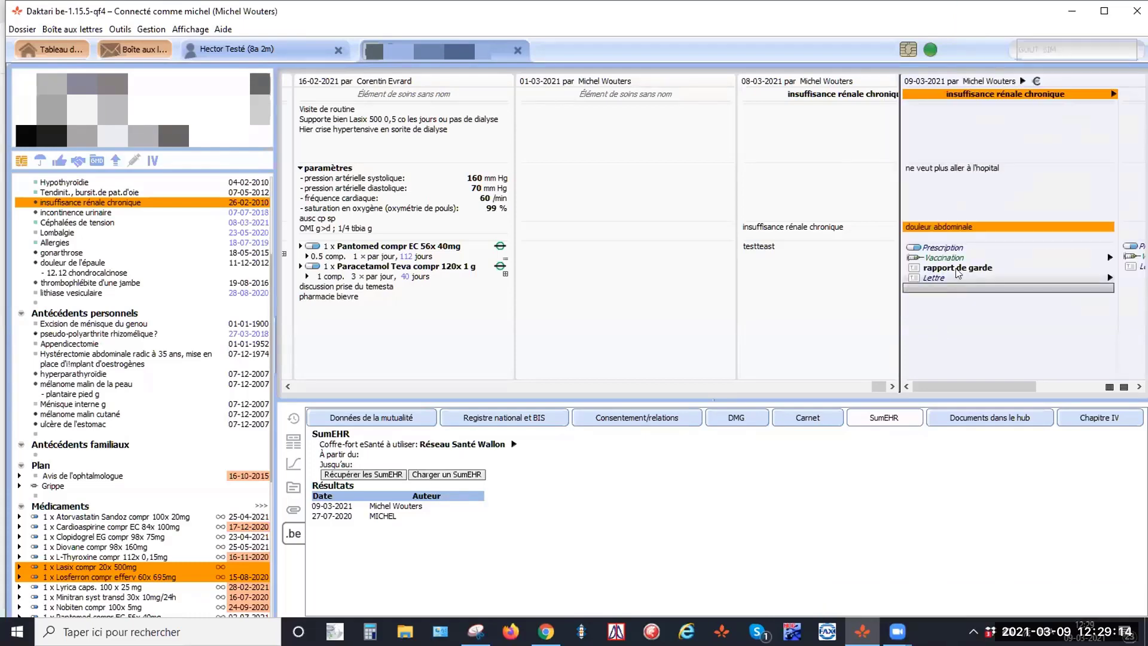
{"action": "right_click", "coordinate": [968, 230]}
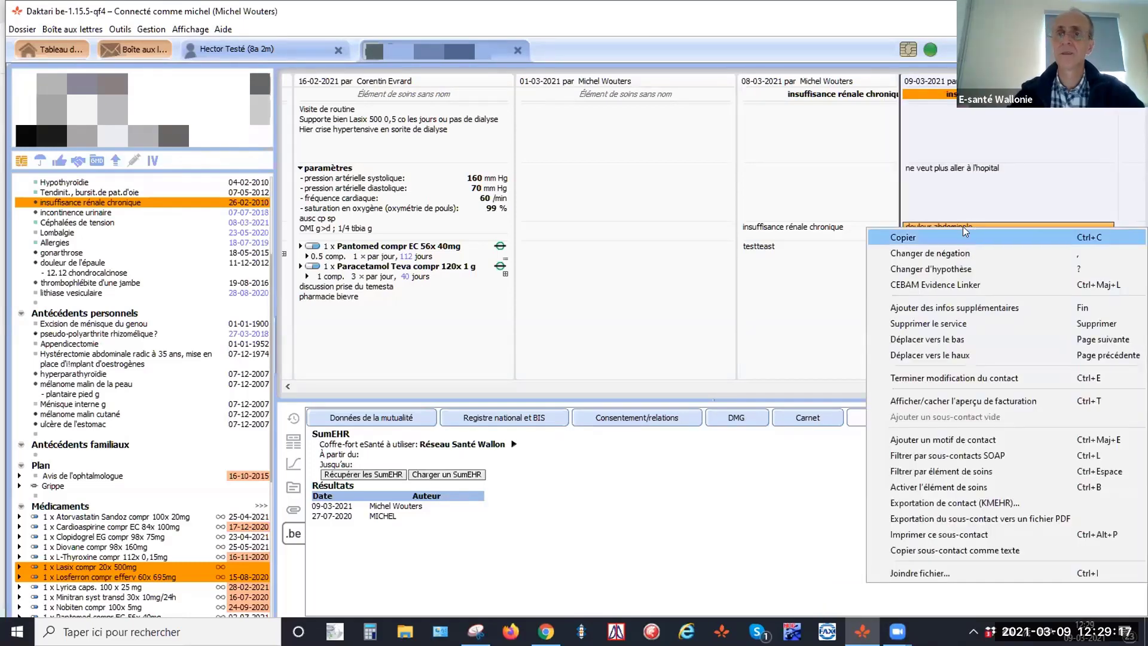
{"action": "left_click", "coordinate": [962, 226]}
{"action": "left_click_drag", "start_coordinate": [964, 226], "coordinate": [978, 292]}
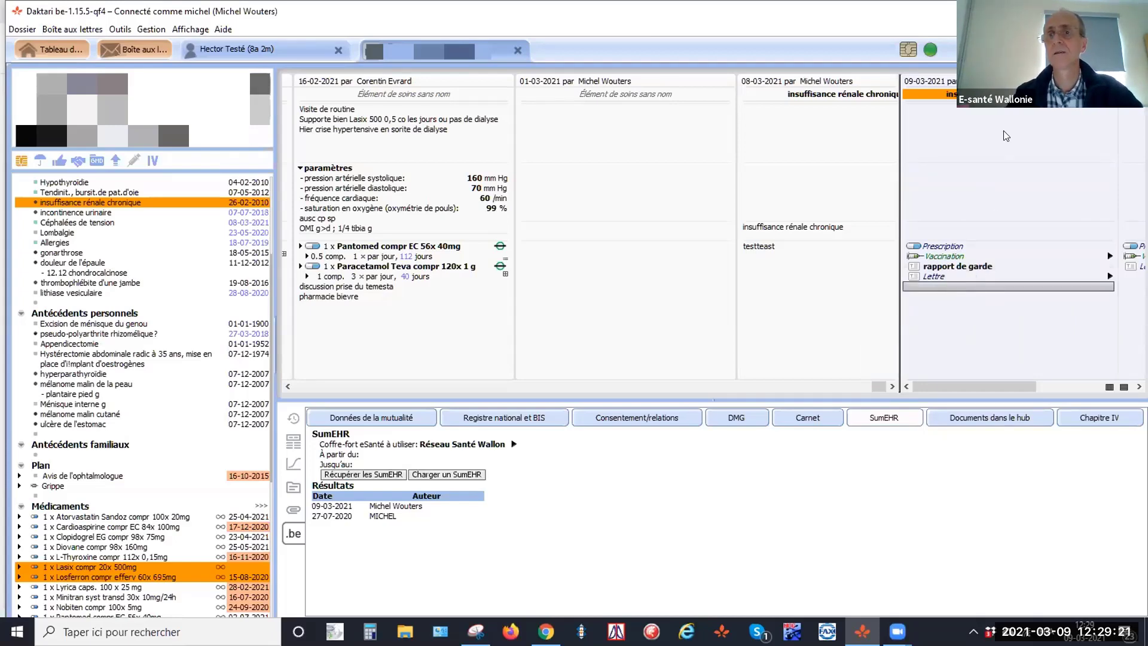
Step: Add the coded diagnosis "douleur abdominale" to the unnamed sub-contact of 09-03-2021
{"action": "left_click_drag", "start_coordinate": [1002, 106], "coordinate": [951, 94]}
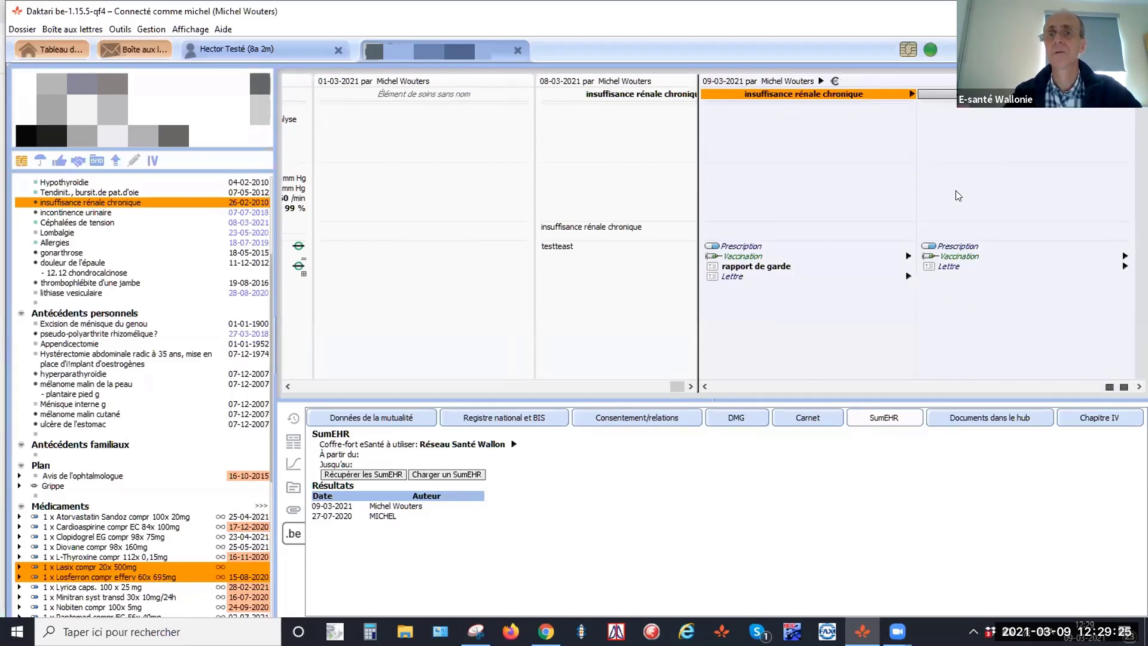
{"action": "left_click", "coordinate": [966, 214]}
{"action": "type", "text": "doulur"}
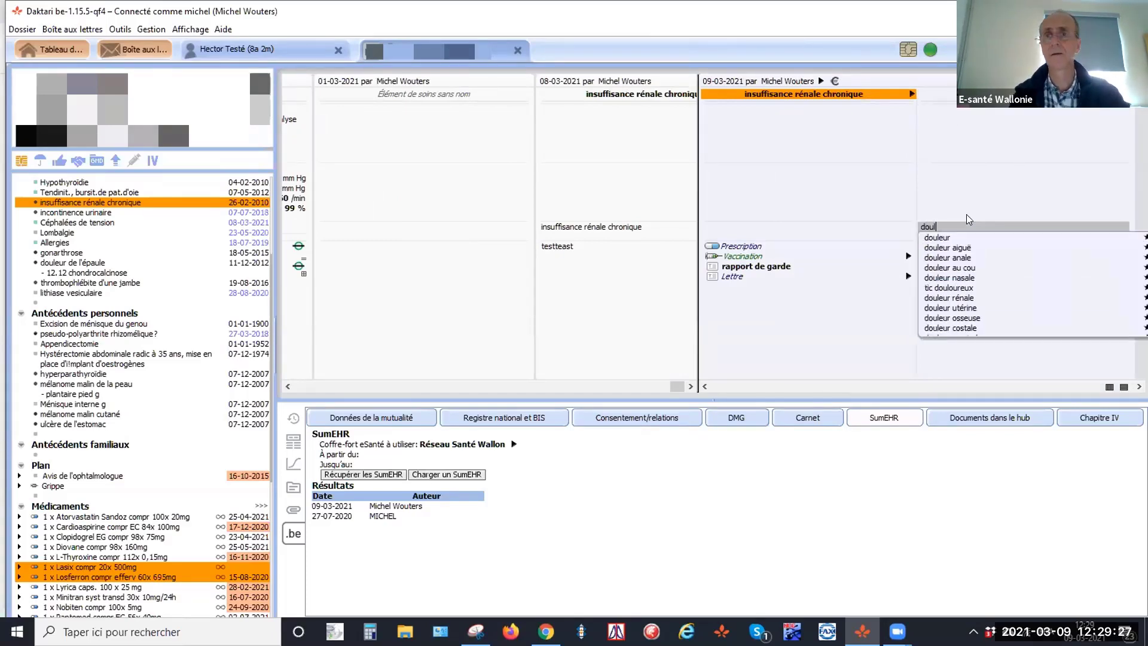
{"action": "key", "text": "BackSpace"}
{"action": "key", "text": "BackSpace"}
{"action": "key", "text": "BackSpace"}
{"action": "type", "text": "eu ab d"}
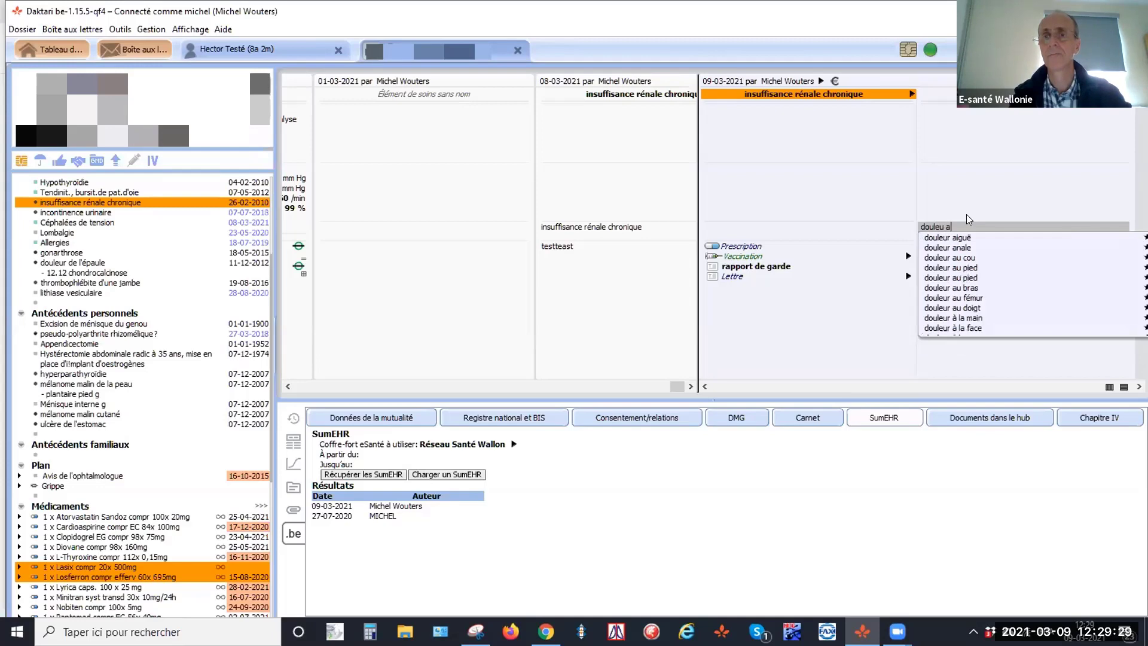
{"action": "key", "text": "Down"}
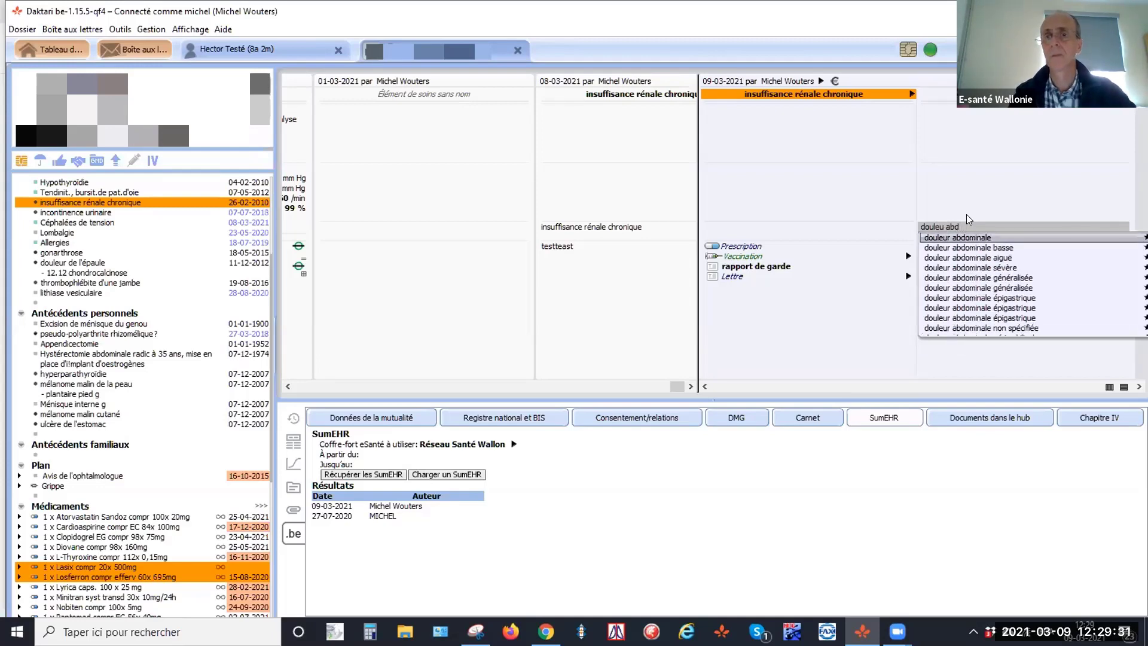
{"action": "key", "text": "Return"}
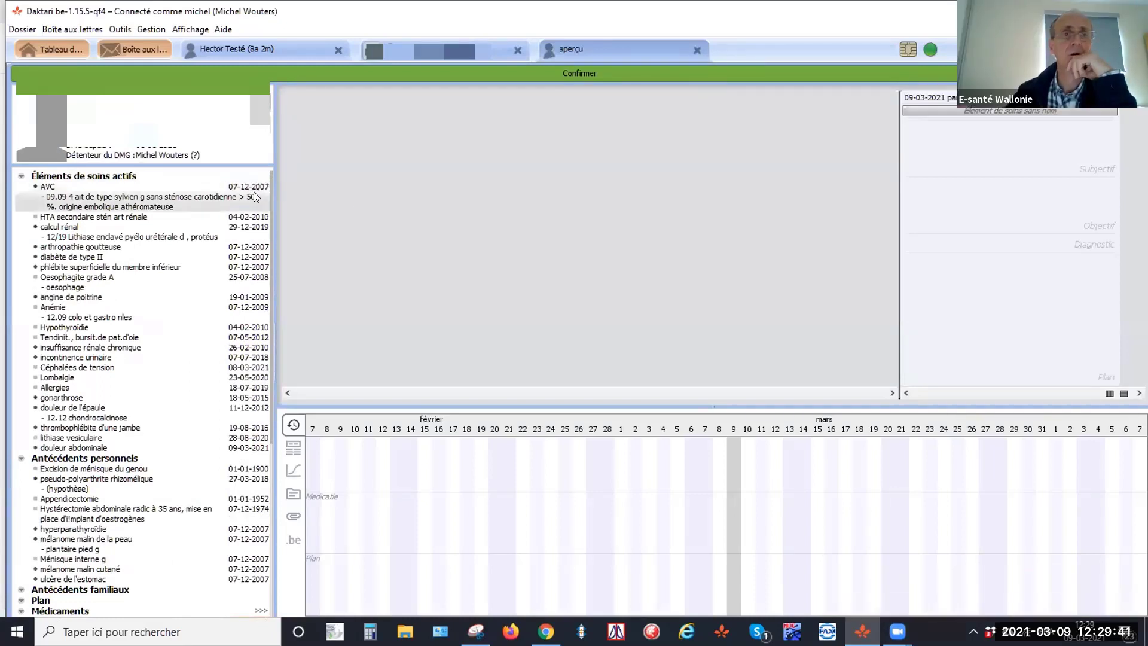
Step: Check the douleur abdominale entry among the active care elements in the SumEHR preview and confirm the preview
{"action": "scroll", "coordinate": [256, 197], "scroll_direction": "down", "scroll_amount": 2}
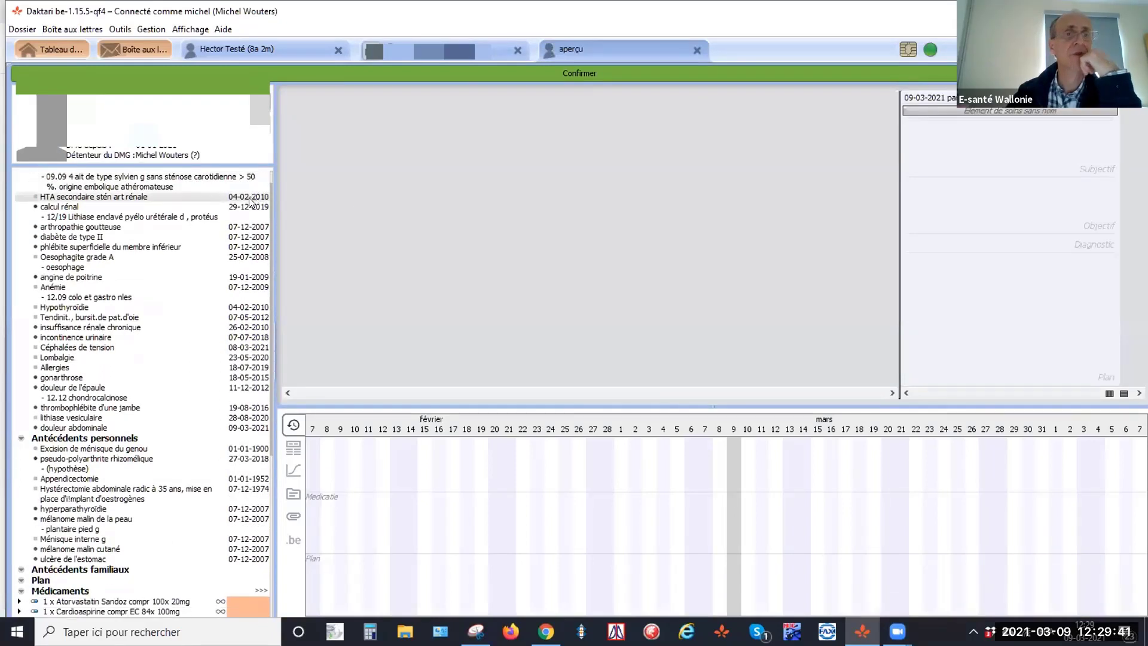
{"action": "left_click", "coordinate": [139, 427]}
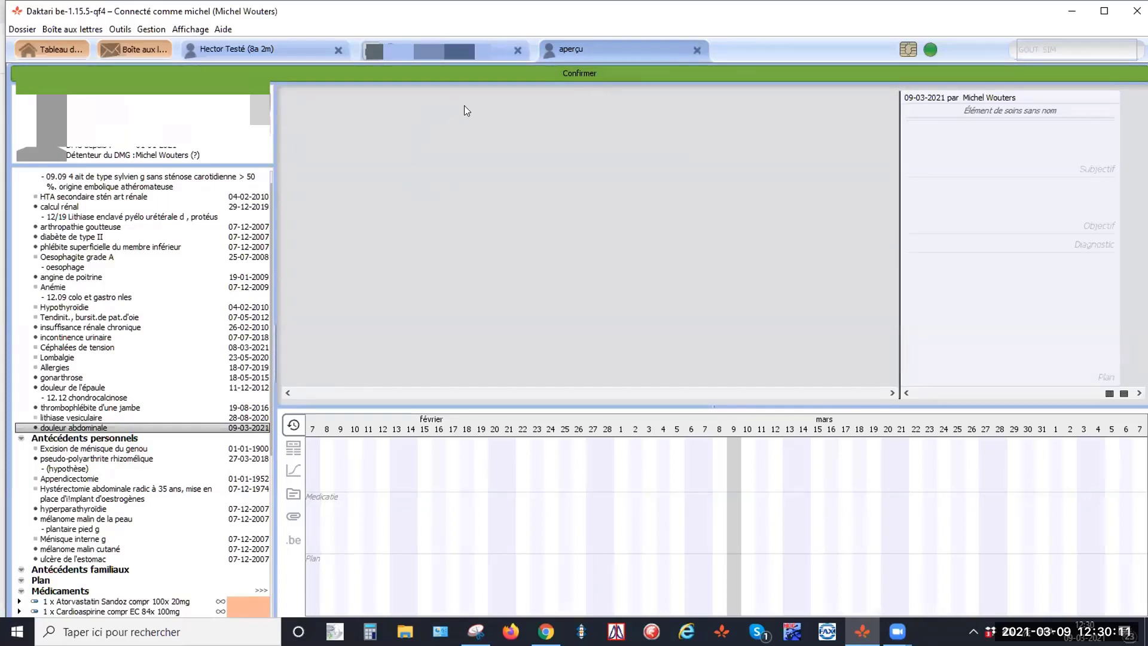
{"action": "left_click", "coordinate": [454, 73]}
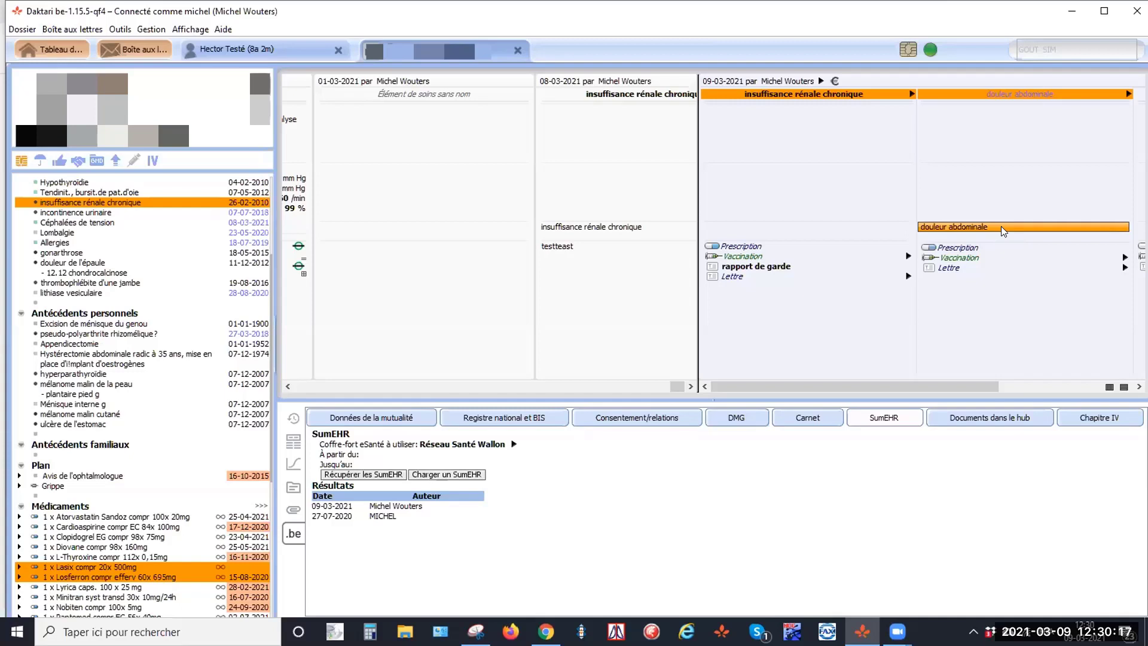
Step: Delete the diagnosis "douleur abdominale" from the second 09-03-2021 sub-contact and submit the SumEHR again
{"action": "key", "text": "Delete"}
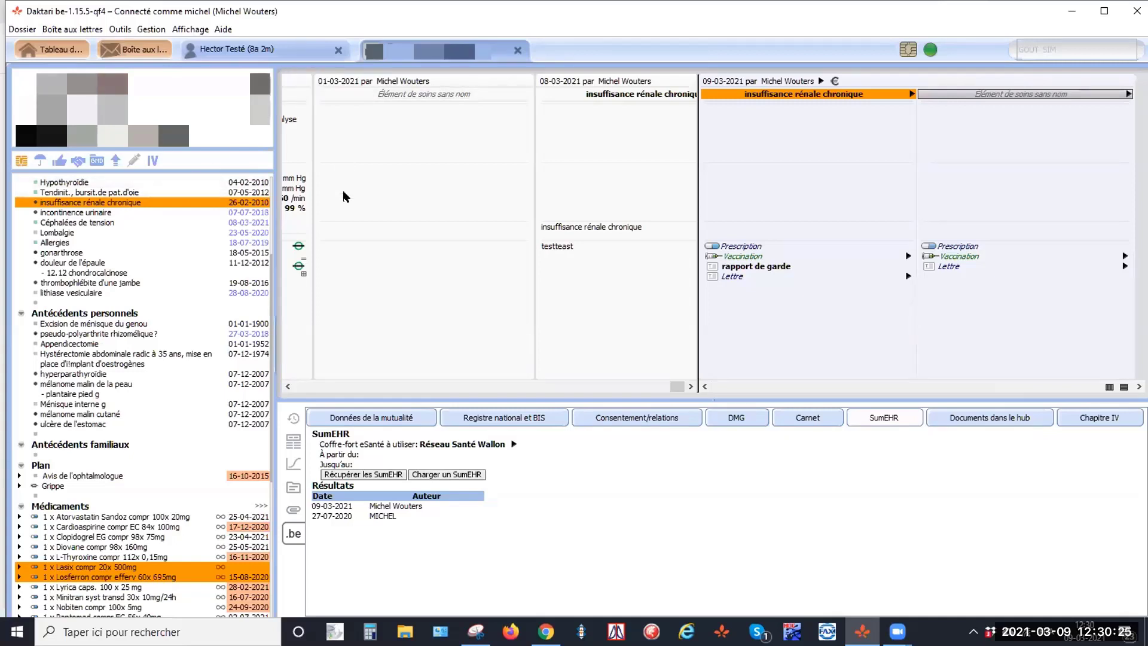
{"action": "left_click", "coordinate": [116, 160]}
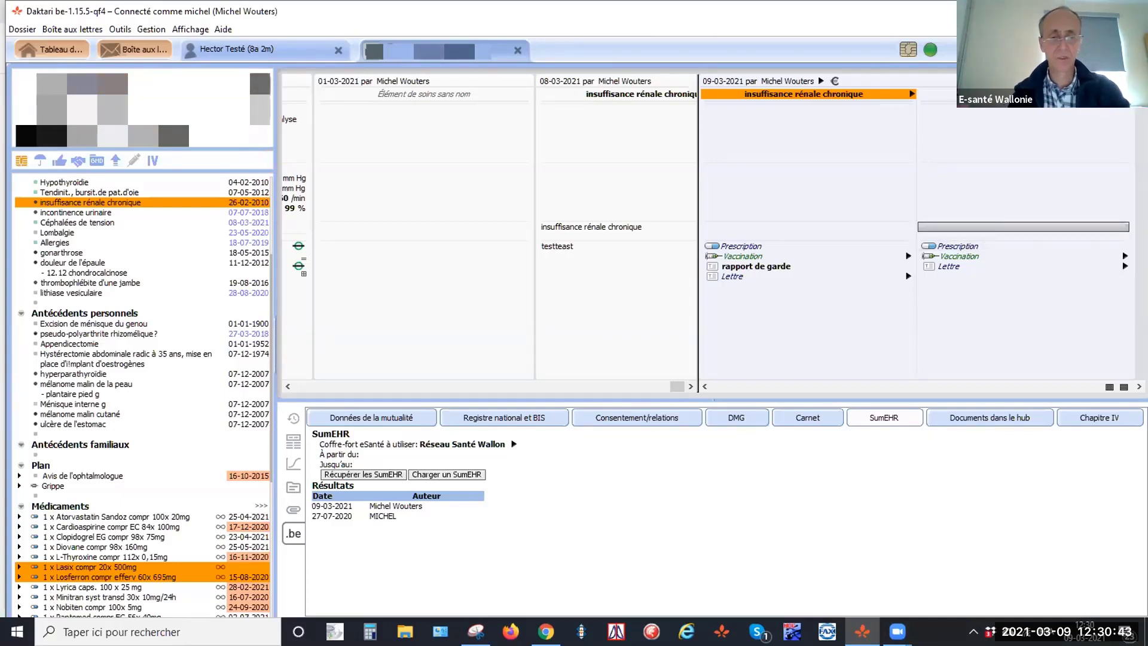
Step: Enter "douleur abdominale" again as the coded diagnosis of the second 09-03-2021 sub-contact
{"action": "type", "text": "douleu abdo"}
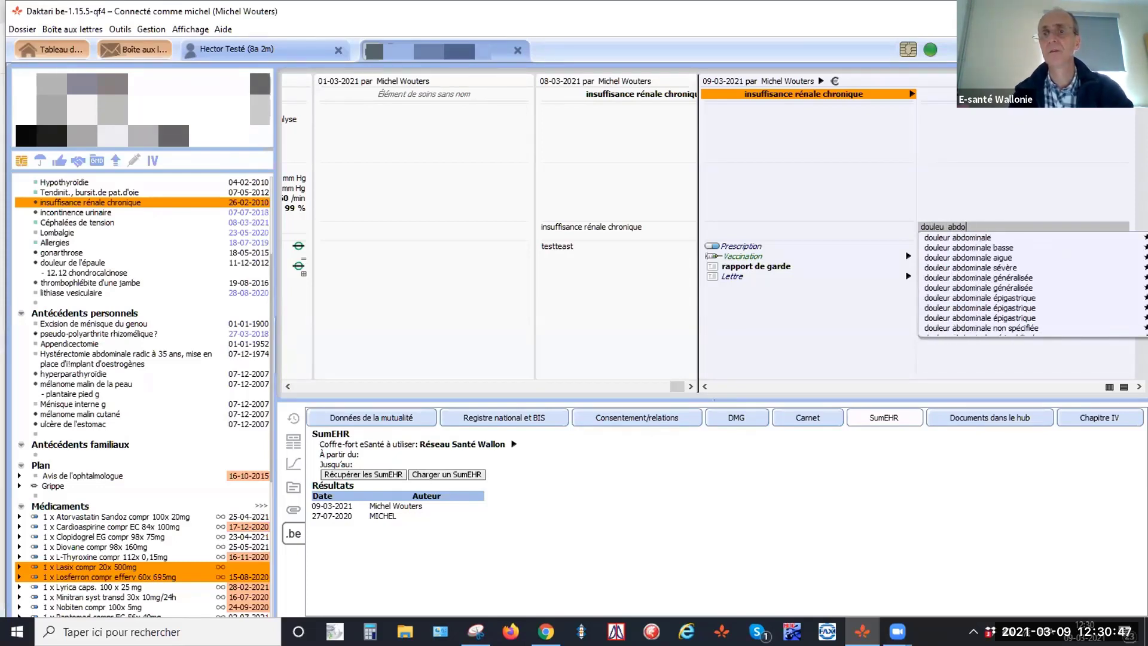
{"action": "key", "text": "Down"}
{"action": "key", "text": "Return"}
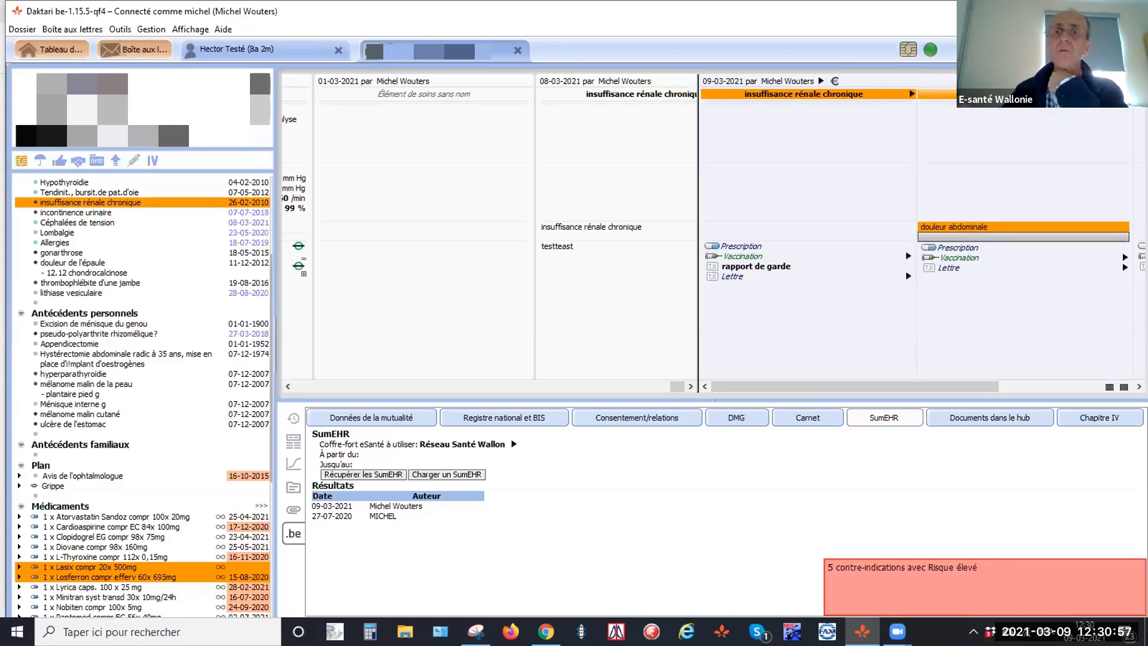
{"action": "left_click_drag", "start_coordinate": [956, 226], "coordinate": [1002, 119]}
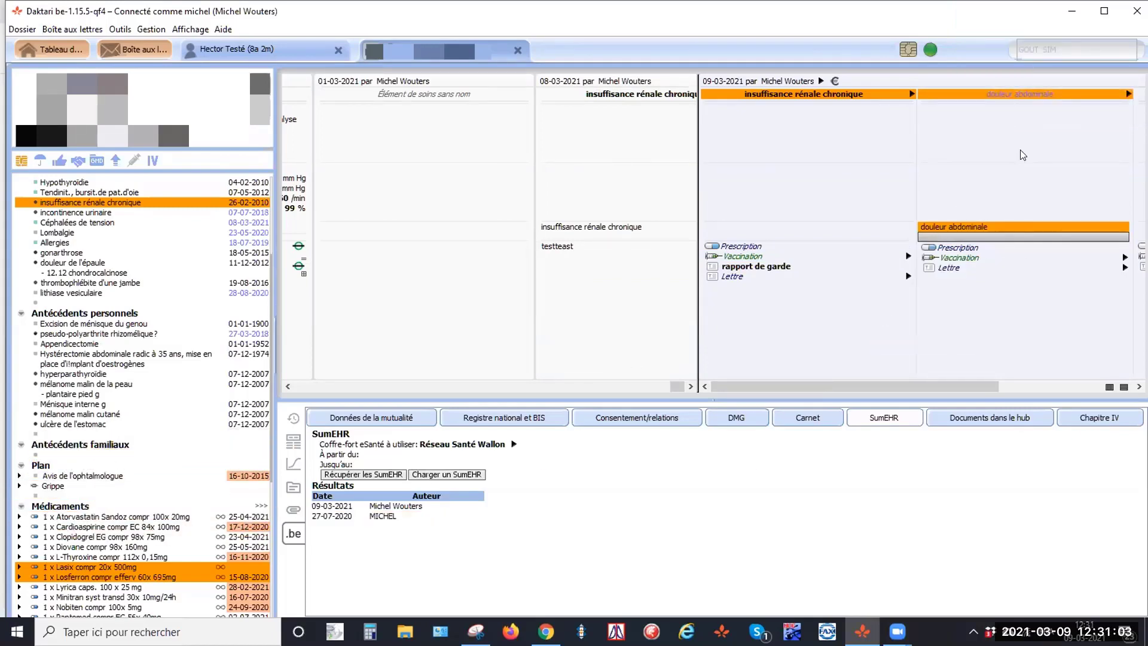
Step: Review the active care elements list and clear the re-entered diagnosis from the second sub-contact
{"action": "scroll", "coordinate": [202, 218], "scroll_direction": "up", "scroll_amount": 4}
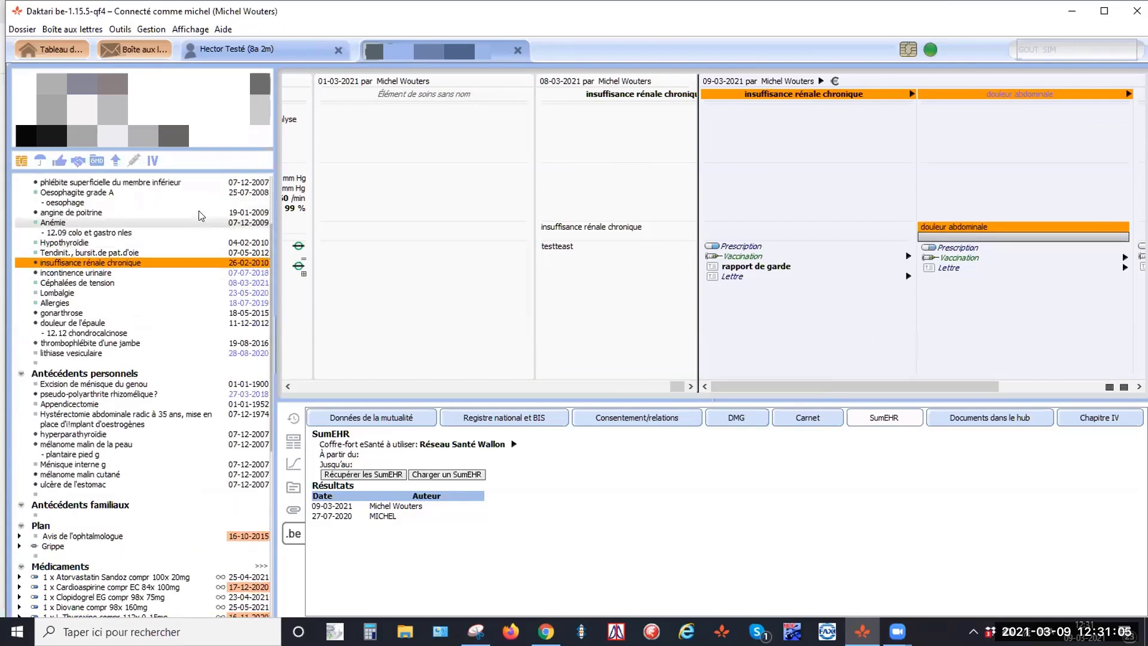
{"action": "scroll", "coordinate": [202, 217], "scroll_direction": "up", "scroll_amount": 1}
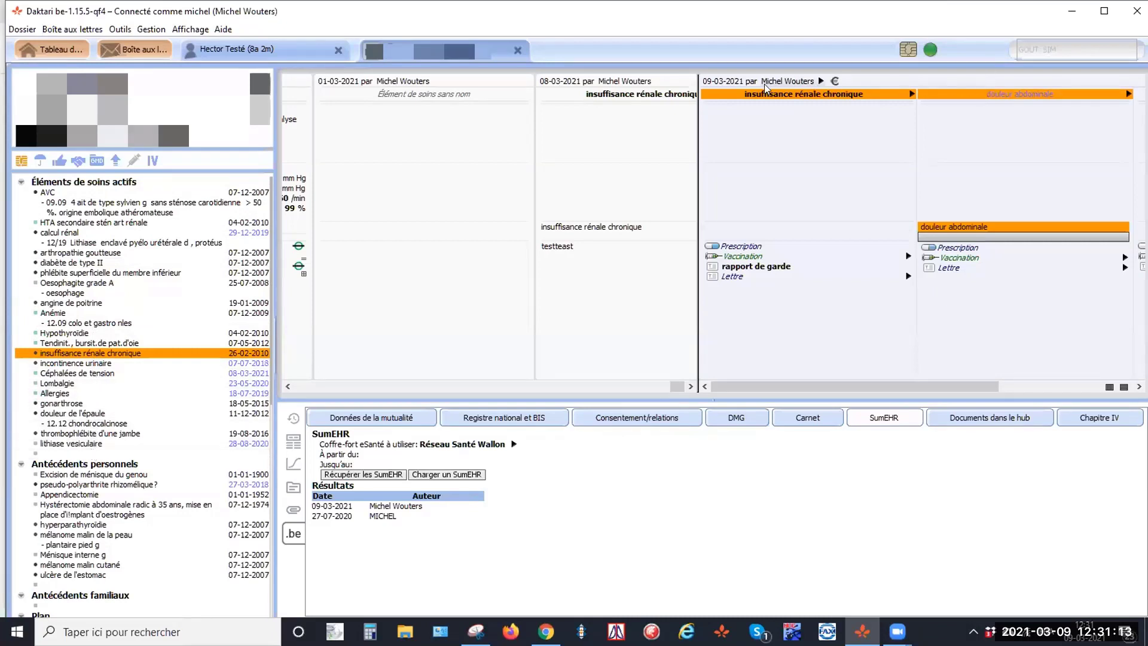
{"action": "right_click", "coordinate": [1017, 220]}
{"action": "key", "text": "Escape"}
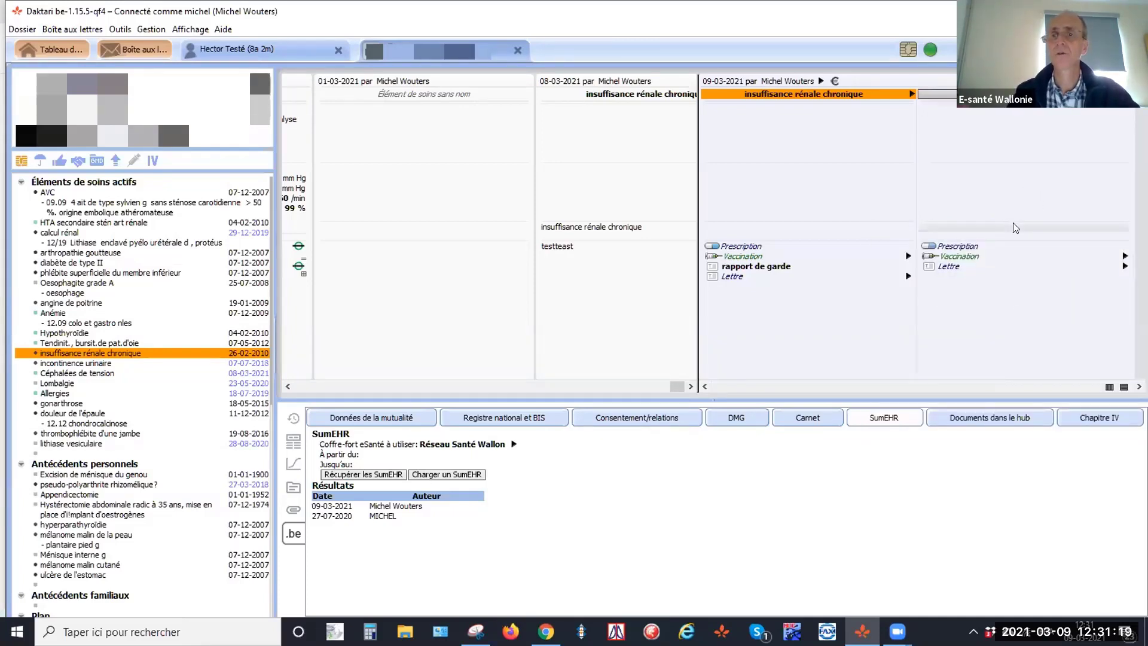
Step: Enter the coded diagnosis "douleur abdominale" once more in the second 09-03-2021 sub-contact
{"action": "type", "text": "sdou"}
{"action": "key", "text": "BackSpace"}
{"action": "key", "text": "BackSpace"}
{"action": "key", "text": "BackSpace"}
{"action": "key", "text": "BackSpace"}
{"action": "type", "text": "doueu"}
{"action": "key", "text": "BackSpace"}
{"action": "key", "text": "BackSpace"}
{"action": "type", "text": "leu avdo"}
{"action": "key", "text": "BackSpace"}
{"action": "key", "text": "BackSpace"}
{"action": "key", "text": "BackSpace"}
{"action": "type", "text": "bdo"}
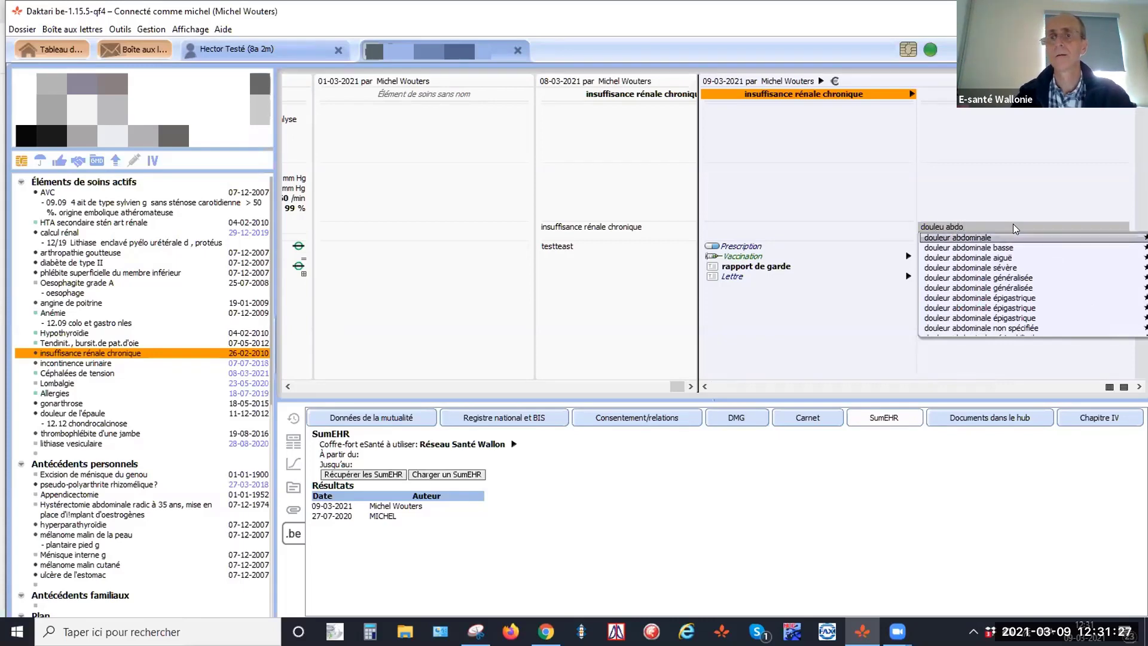
{"action": "key", "text": "Return"}
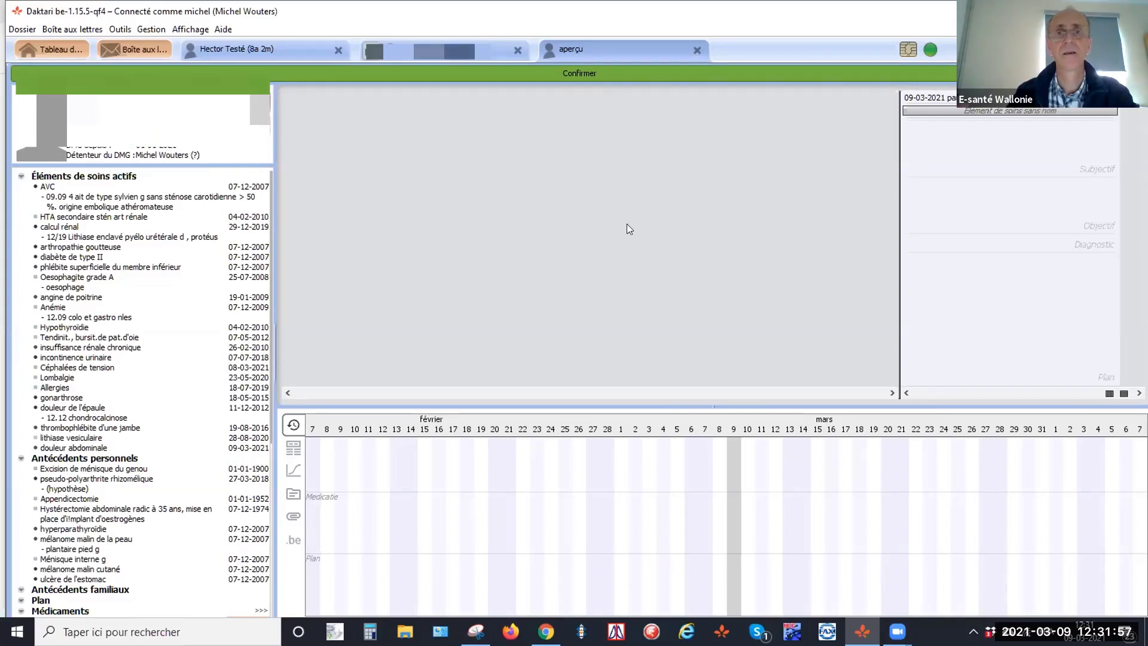
Step: Close the SumEHR preview and delete the "douleur abdominale" diagnosis from the second 09-03-2021 sub-contact
{"action": "left_click", "coordinate": [696, 51]}
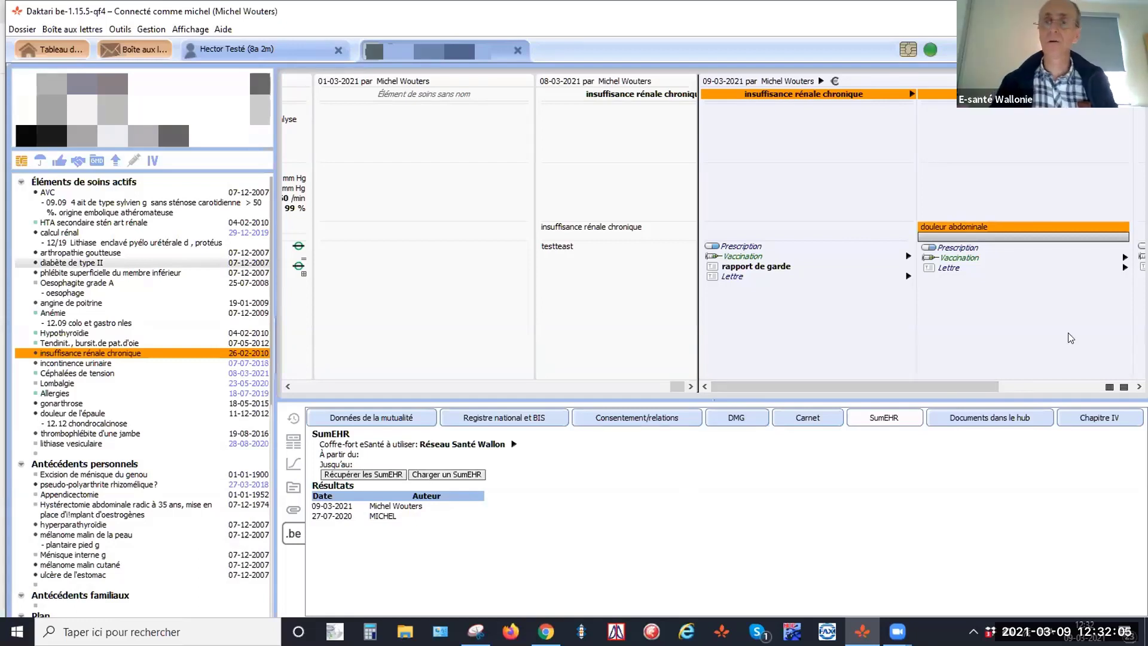
{"action": "left_click", "coordinate": [1023, 229]}
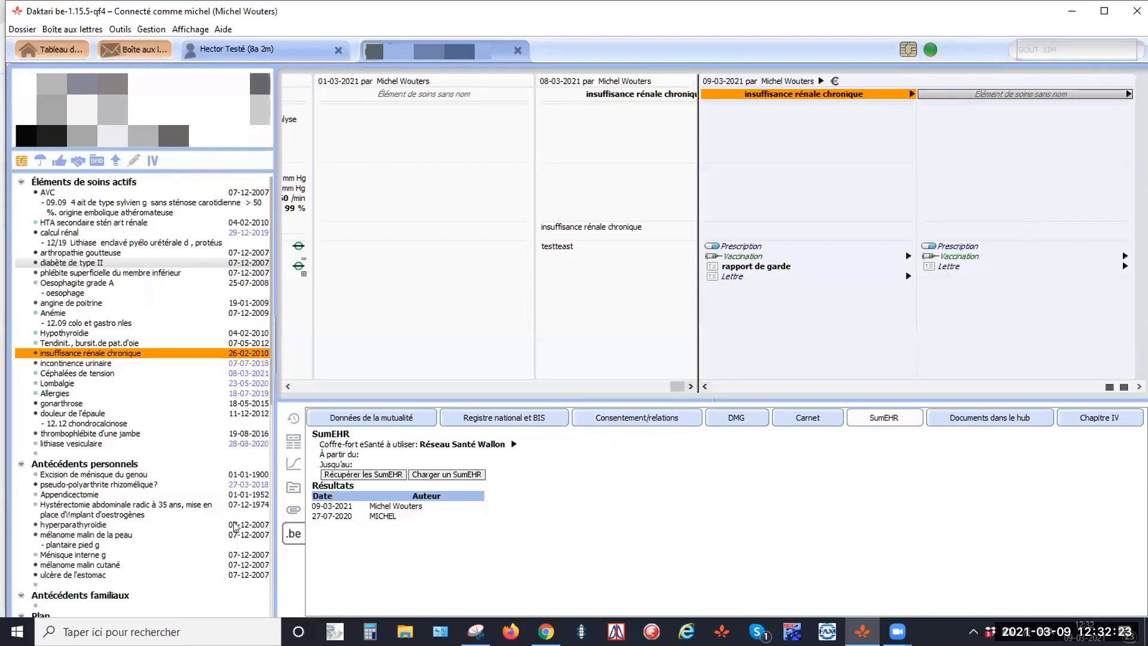
Step: Switch to the Réseau Santé Wallon site, open the 09/03/2021 Sumehr document and examine its Problèmes list
{"action": "scroll", "coordinate": [174, 474], "scroll_direction": "down", "scroll_amount": 1}
{"action": "scroll", "coordinate": [175, 474], "scroll_direction": "down", "scroll_amount": 1}
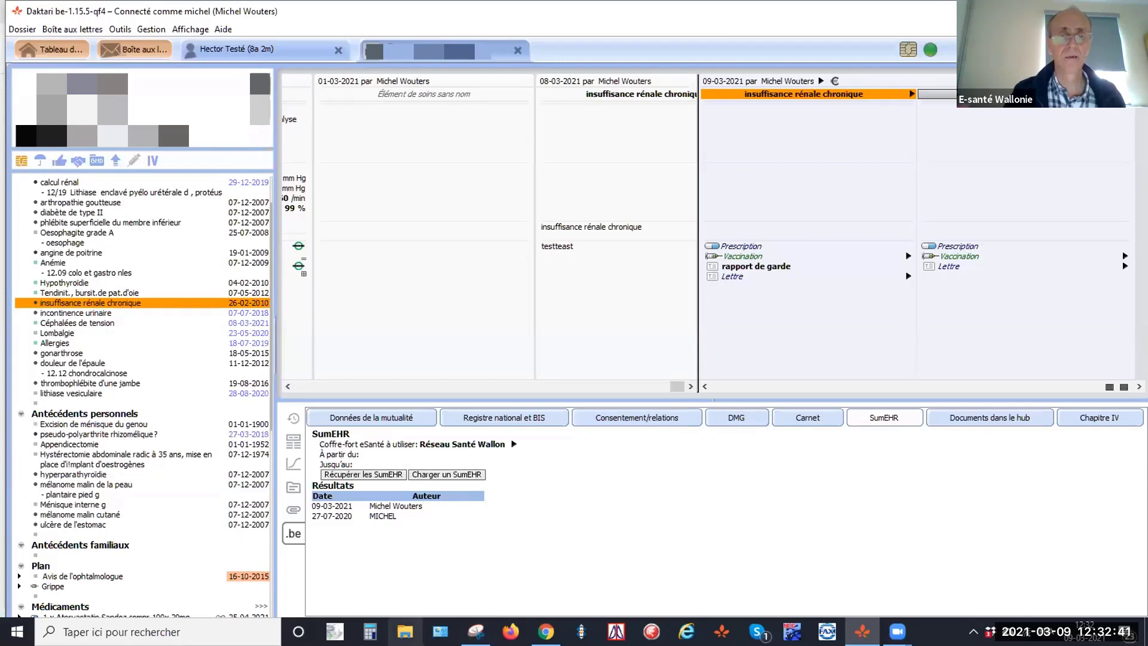
{"action": "mouse_move", "coordinate": [475, 631]}
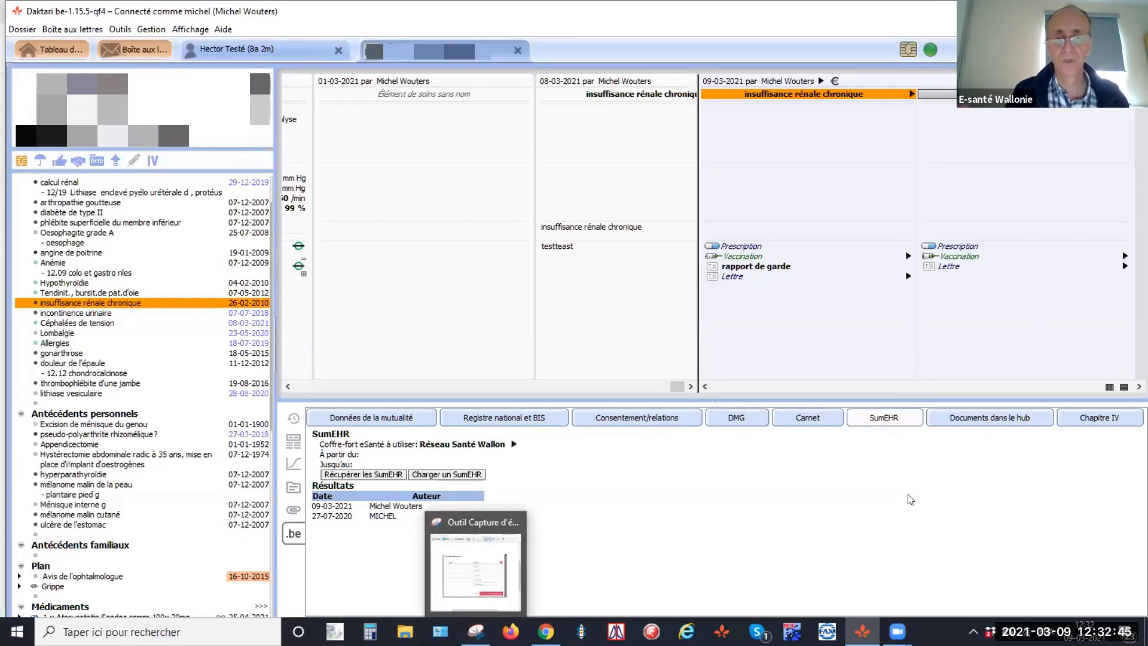
{"action": "key", "text": "alt+Tab"}
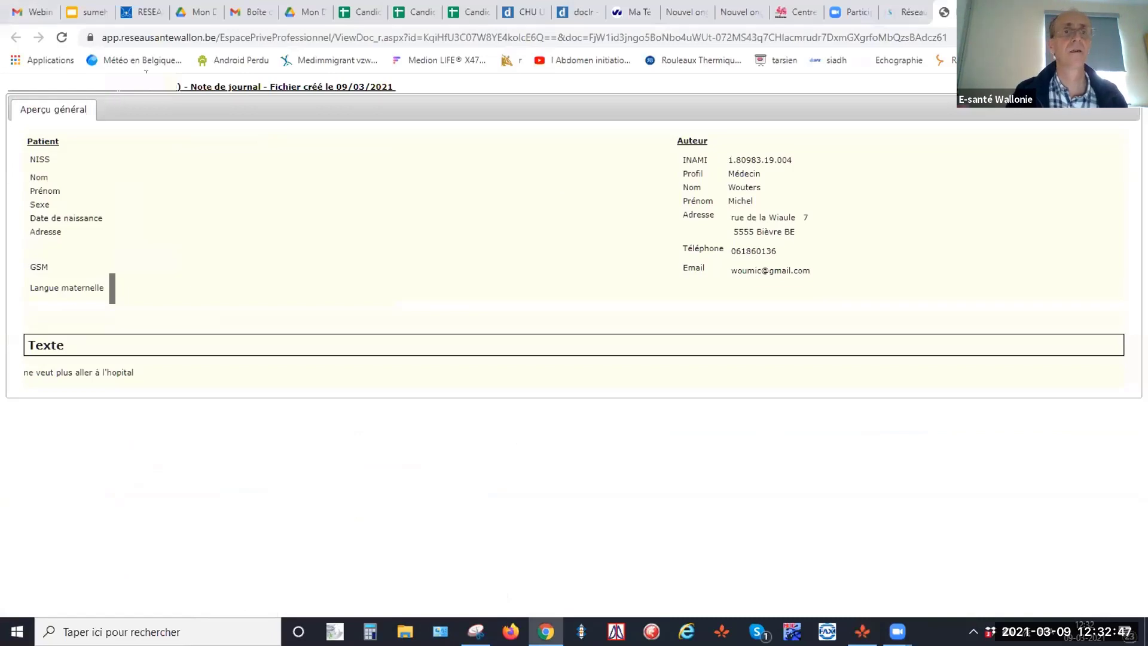
{"action": "left_click", "coordinate": [906, 12]}
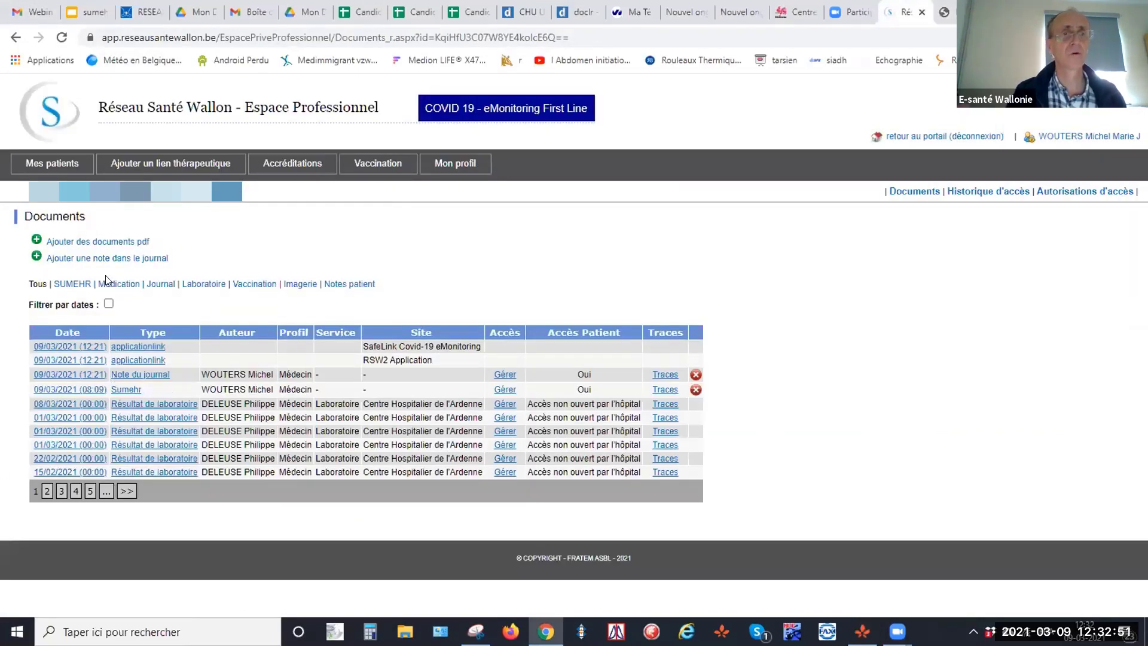
{"action": "left_click", "coordinate": [75, 285]}
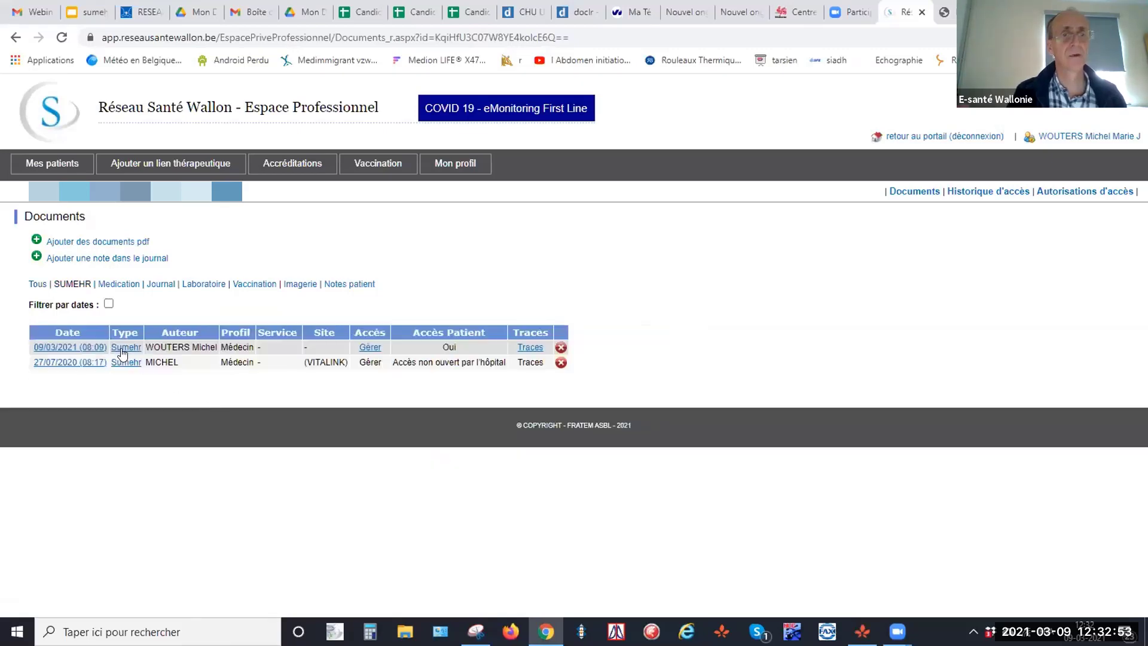
{"action": "left_click", "coordinate": [120, 351]}
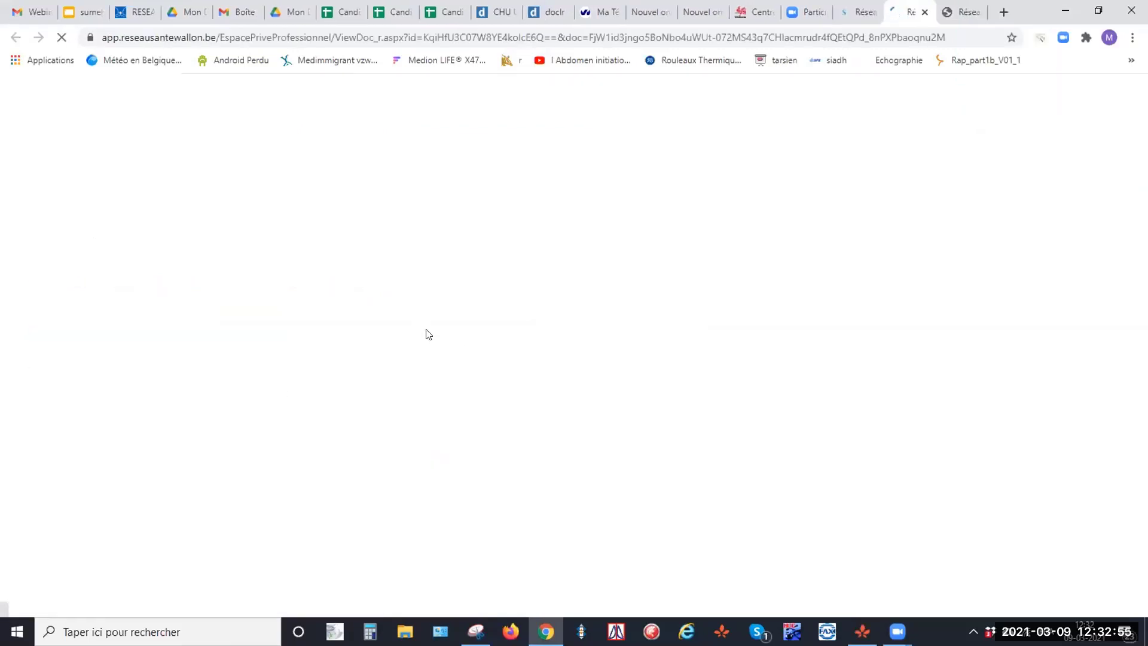
{"action": "scroll", "coordinate": [553, 277], "scroll_direction": "down", "scroll_amount": 15}
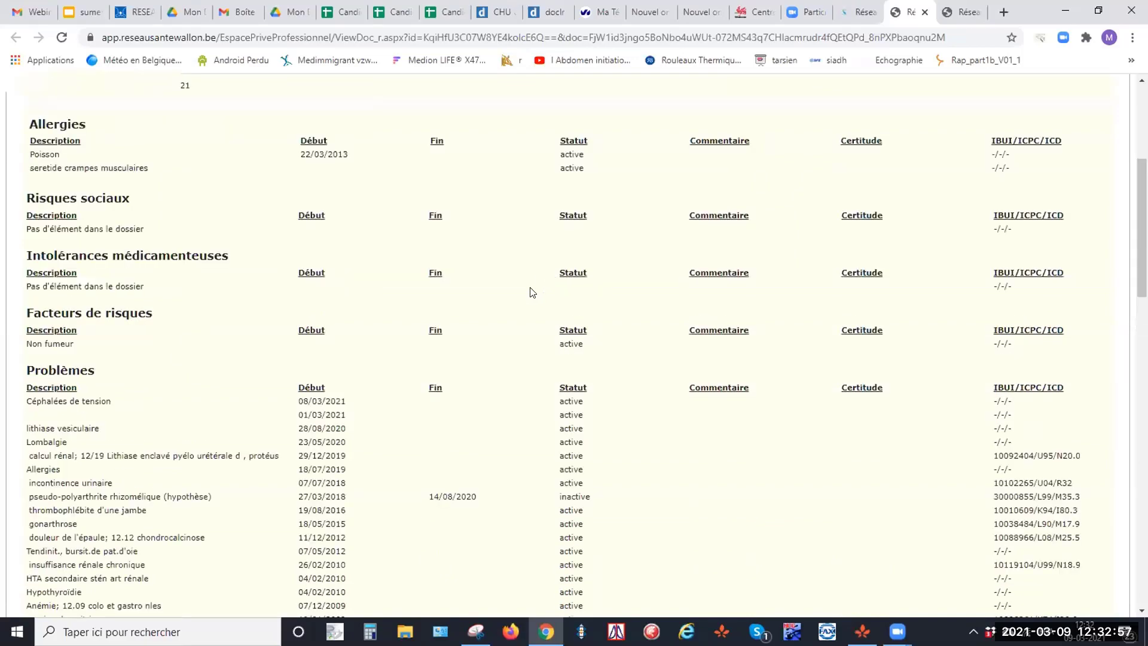
{"action": "scroll", "coordinate": [525, 282], "scroll_direction": "down", "scroll_amount": 9}
{"action": "scroll", "coordinate": [455, 247], "scroll_direction": "up", "scroll_amount": 10}
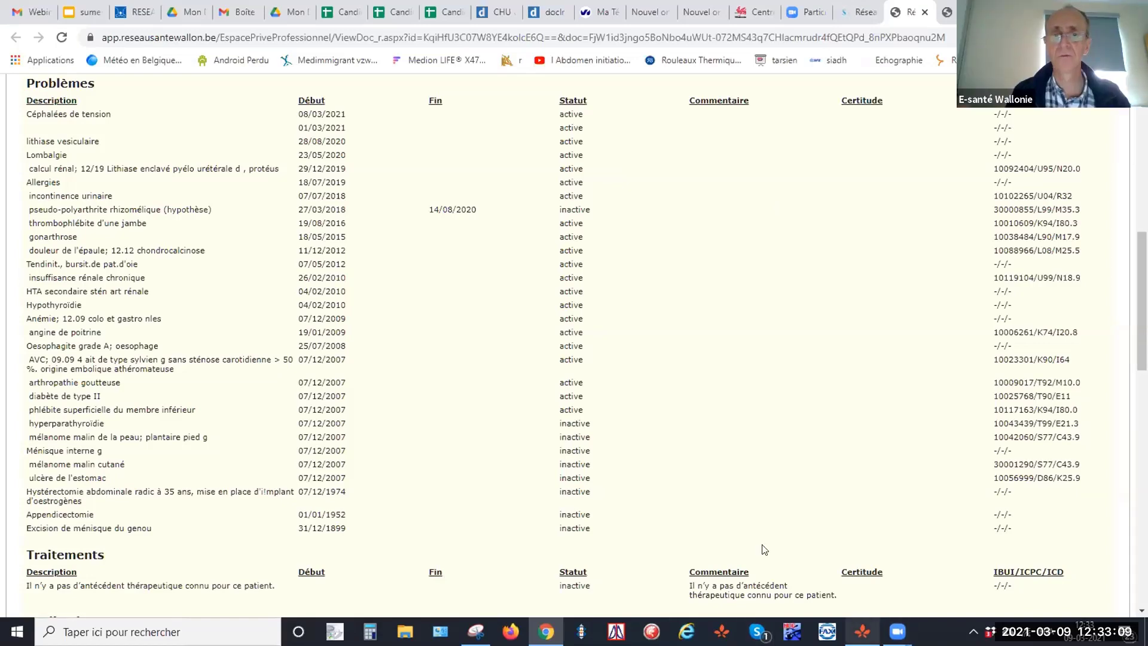
Step: Switch back to Daktari and inspect the properties of the antecedents Excision de ménisque du genou, mélanome malin cutané and Ménisque interne g
{"action": "key", "text": "alt+Tab"}
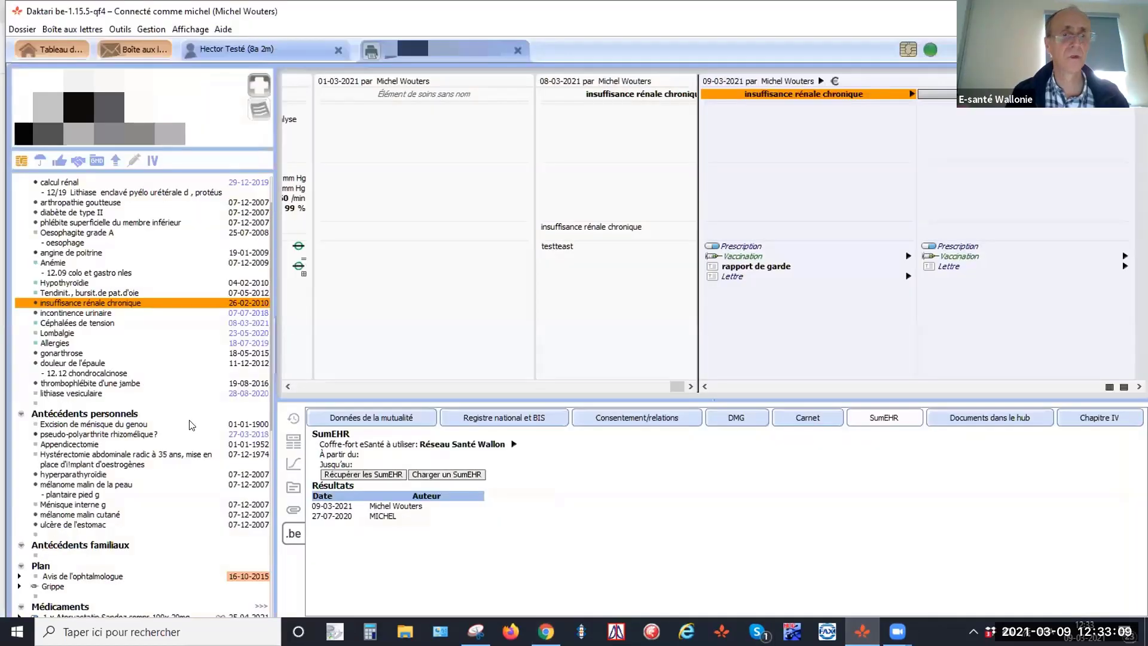
{"action": "left_click", "coordinate": [100, 424]}
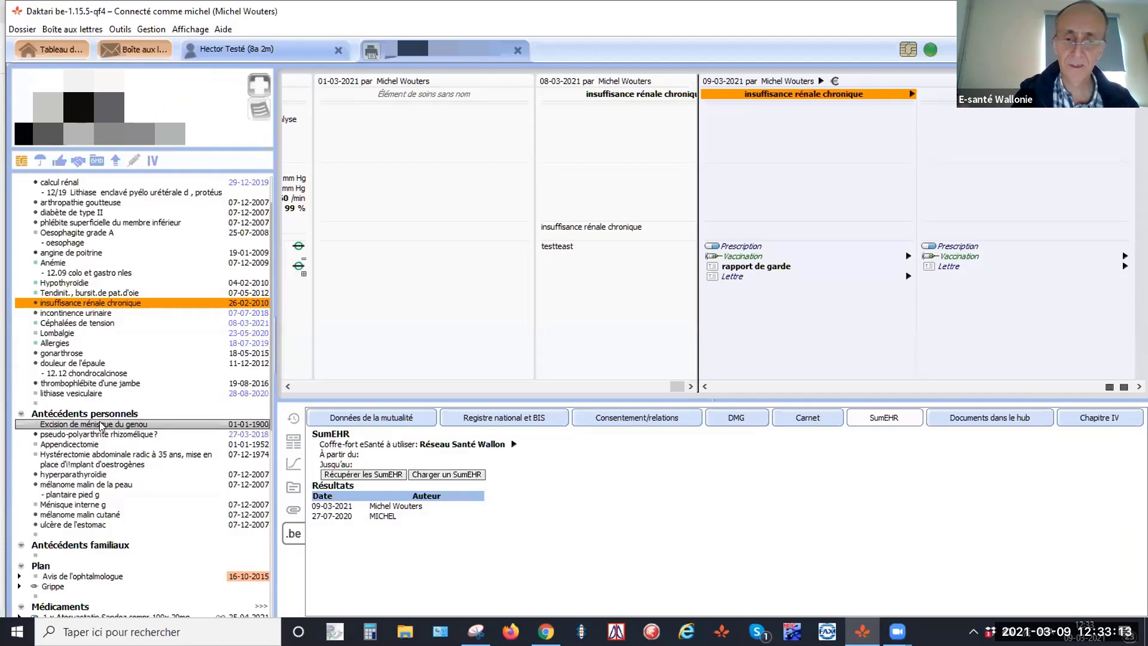
{"action": "double_click", "coordinate": [100, 426]}
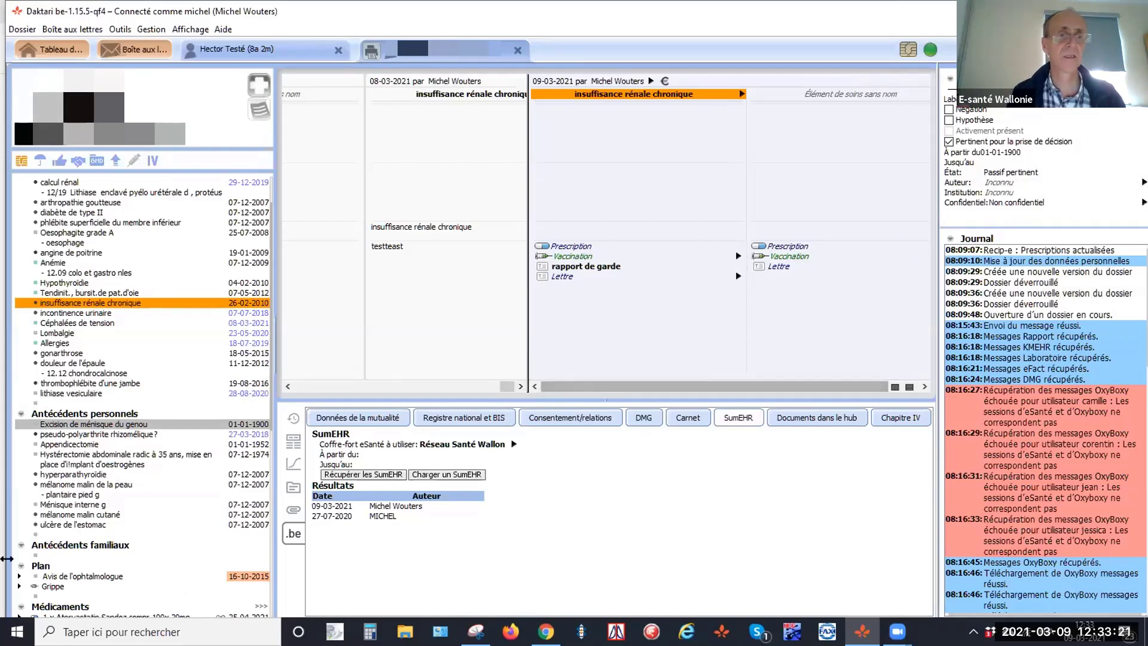
{"action": "left_click", "coordinate": [62, 516]}
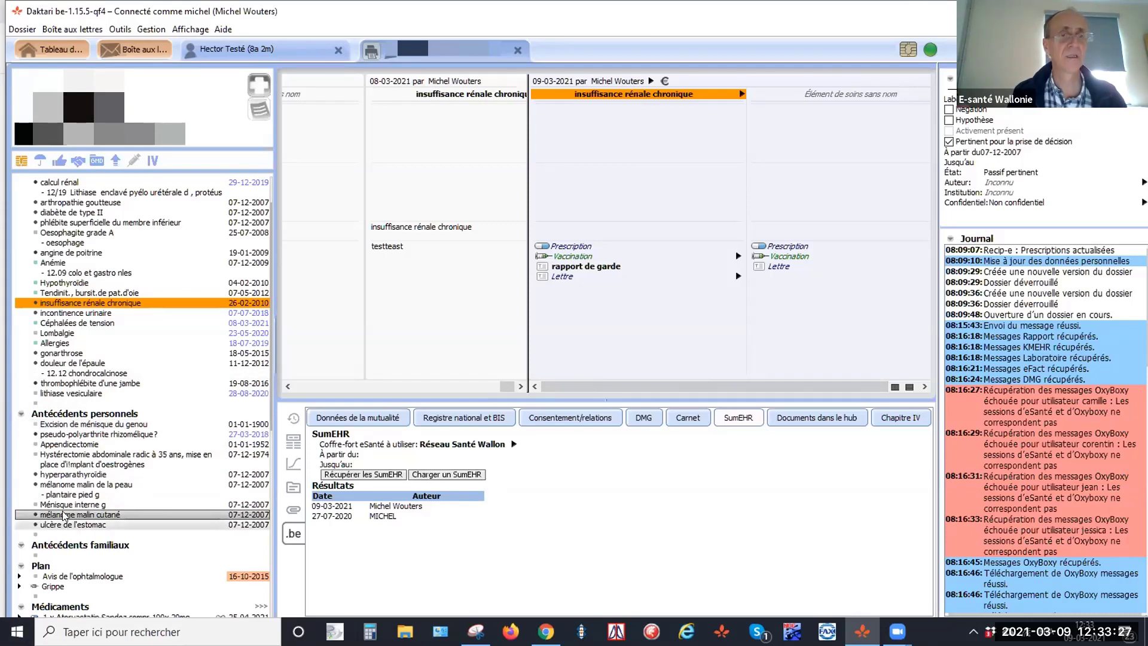
{"action": "left_click", "coordinate": [50, 508]}
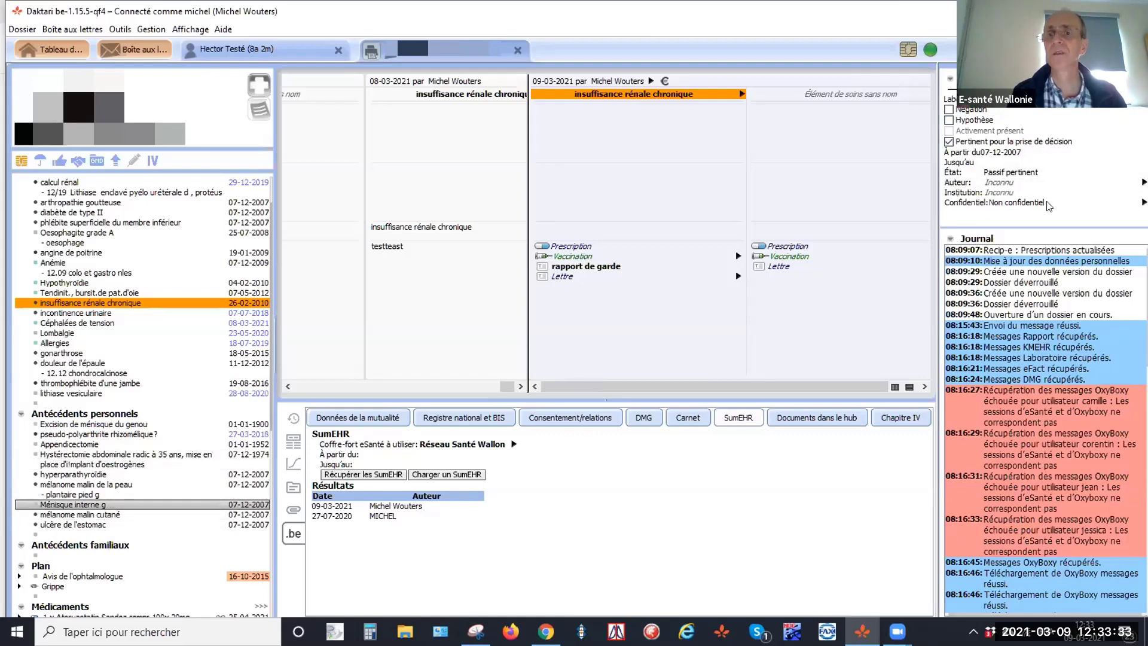
{"action": "left_click", "coordinate": [1048, 172]}
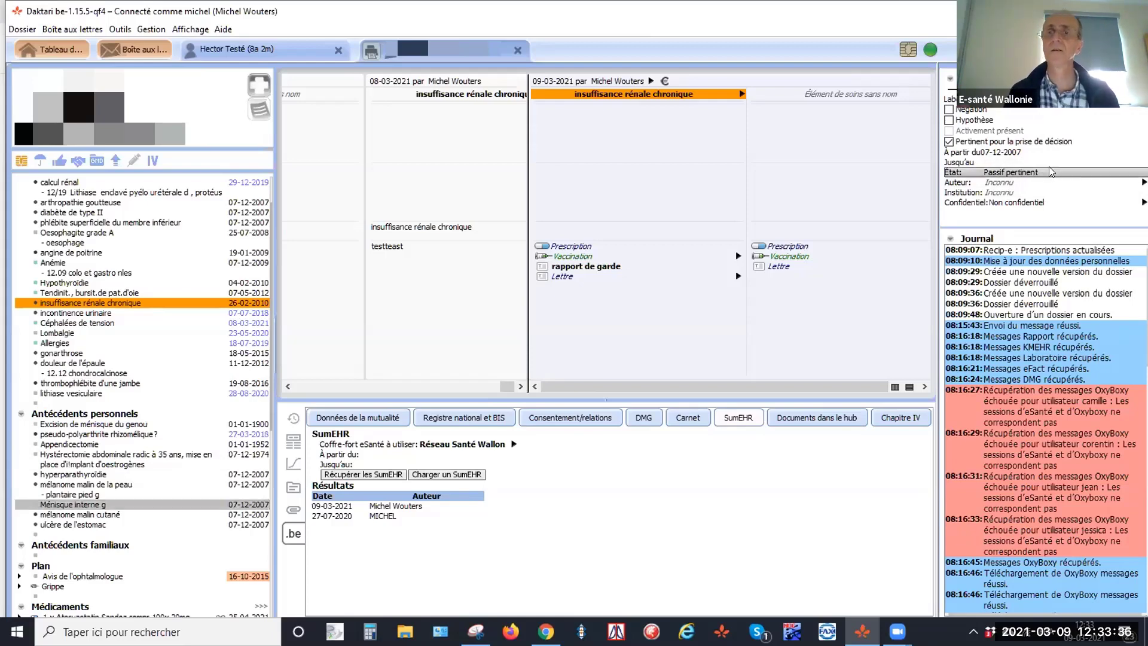
Step: Unmark the antecedent Ménisque interne g as relevant for decision-making, and restore its relevance
{"action": "left_click", "coordinate": [948, 143]}
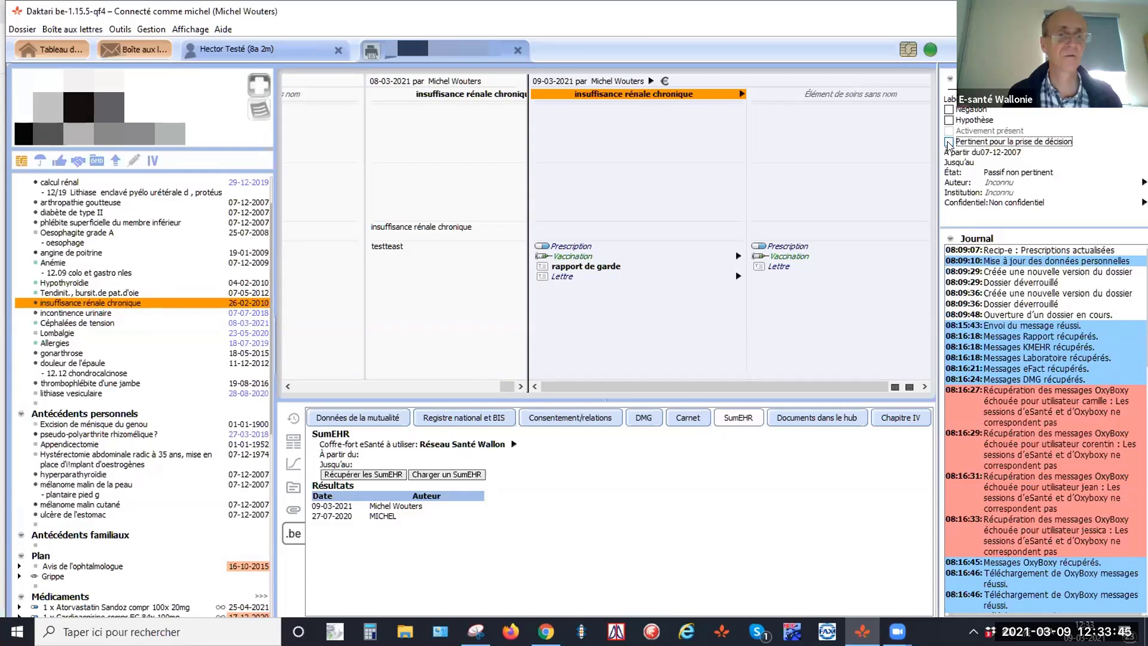
{"action": "left_click", "coordinate": [949, 142]}
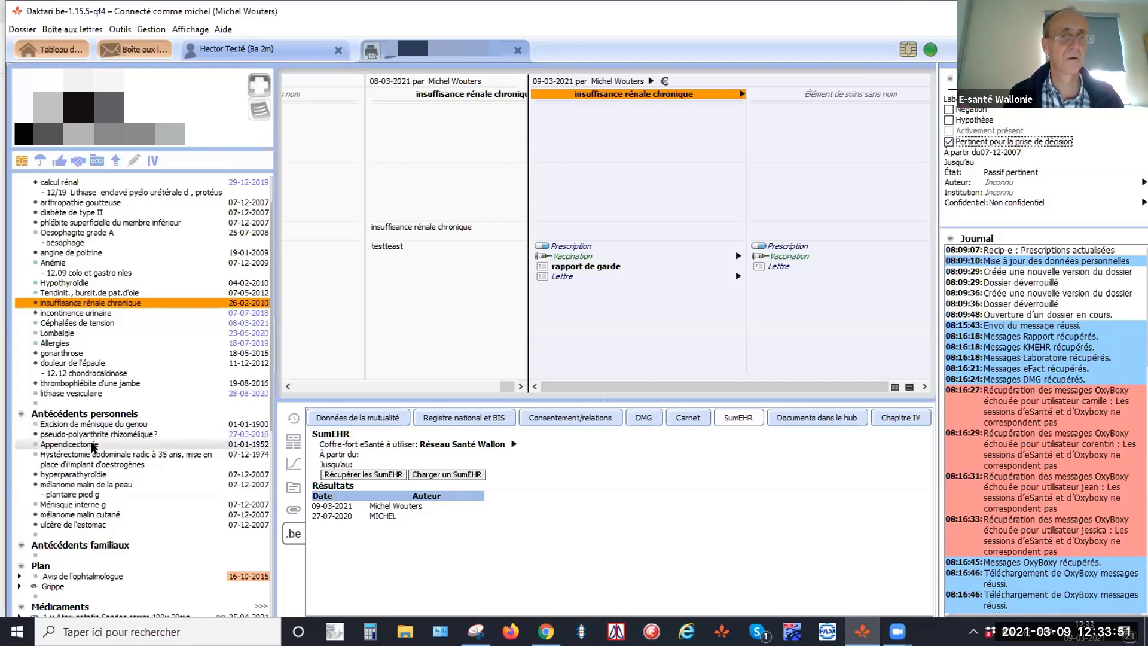
{"action": "left_click", "coordinate": [98, 505]}
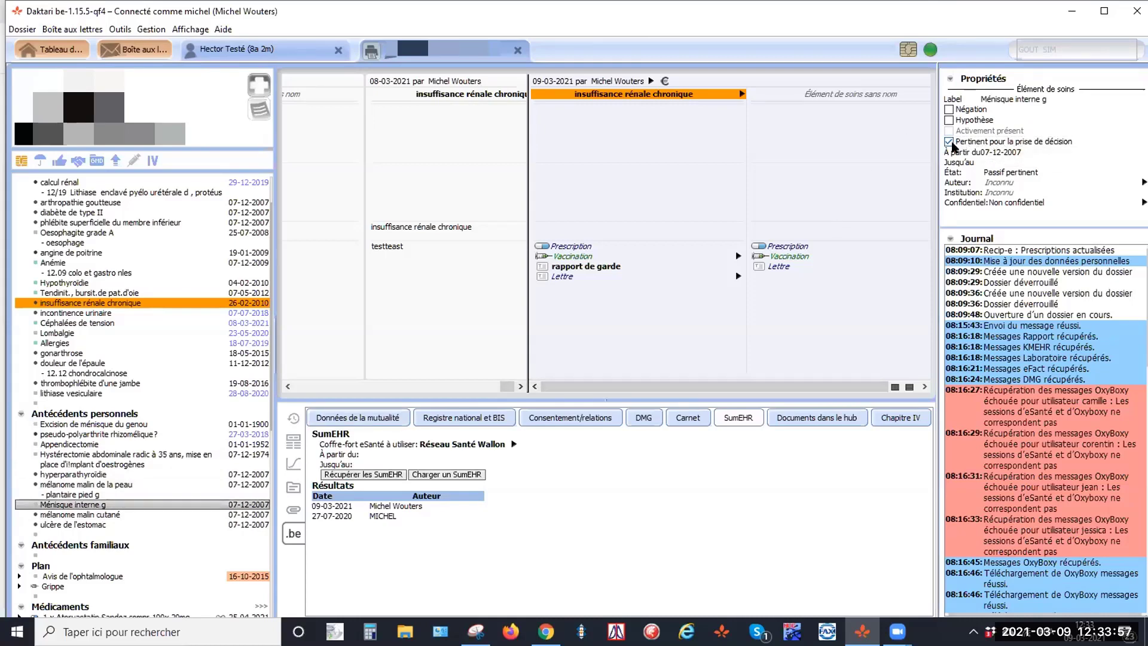
{"action": "right_click", "coordinate": [77, 505]}
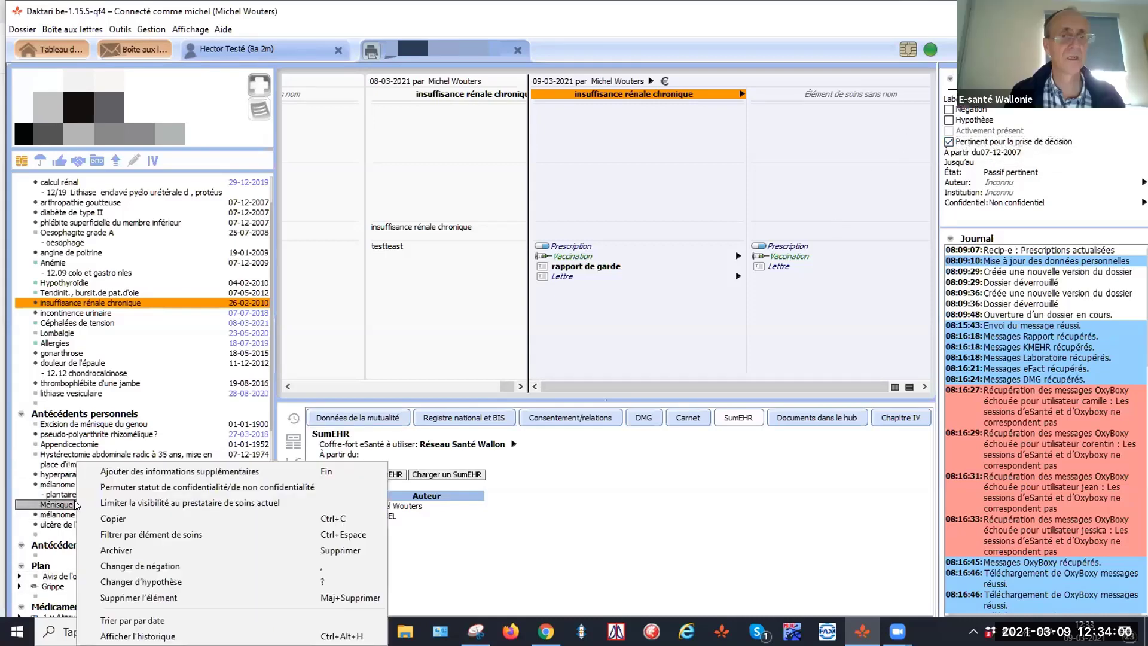
{"action": "left_click", "coordinate": [169, 489]}
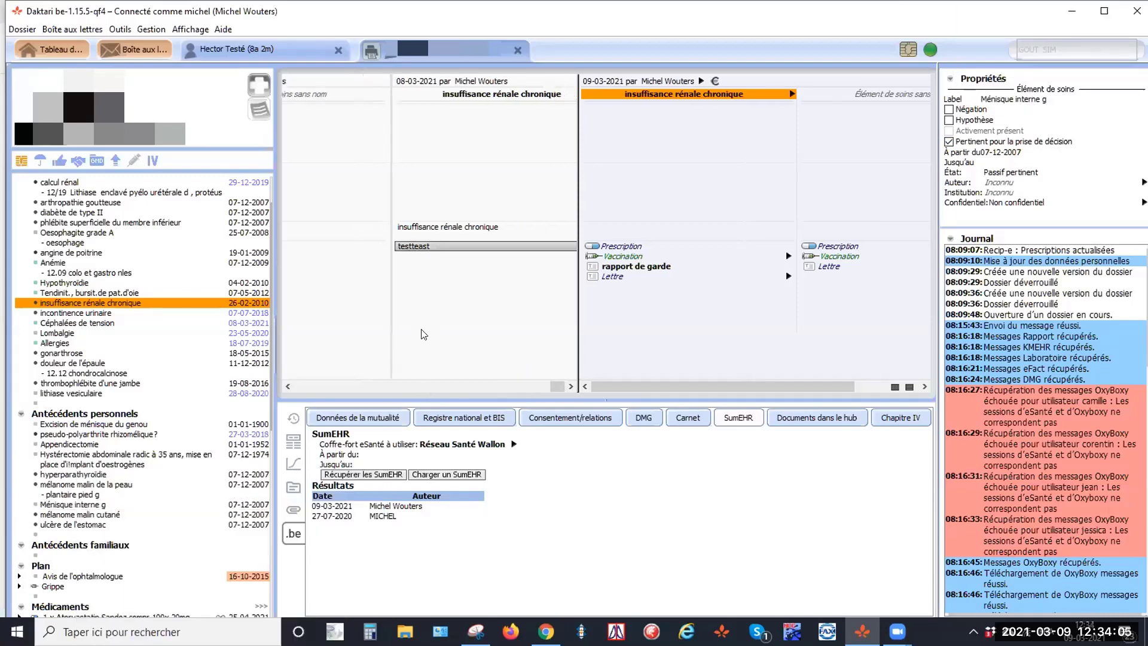
Step: Toggle Ménisque interne g between passif non pertinent and passif pertinent twice, ending on passif pertinent
{"action": "left_click", "coordinate": [96, 504]}
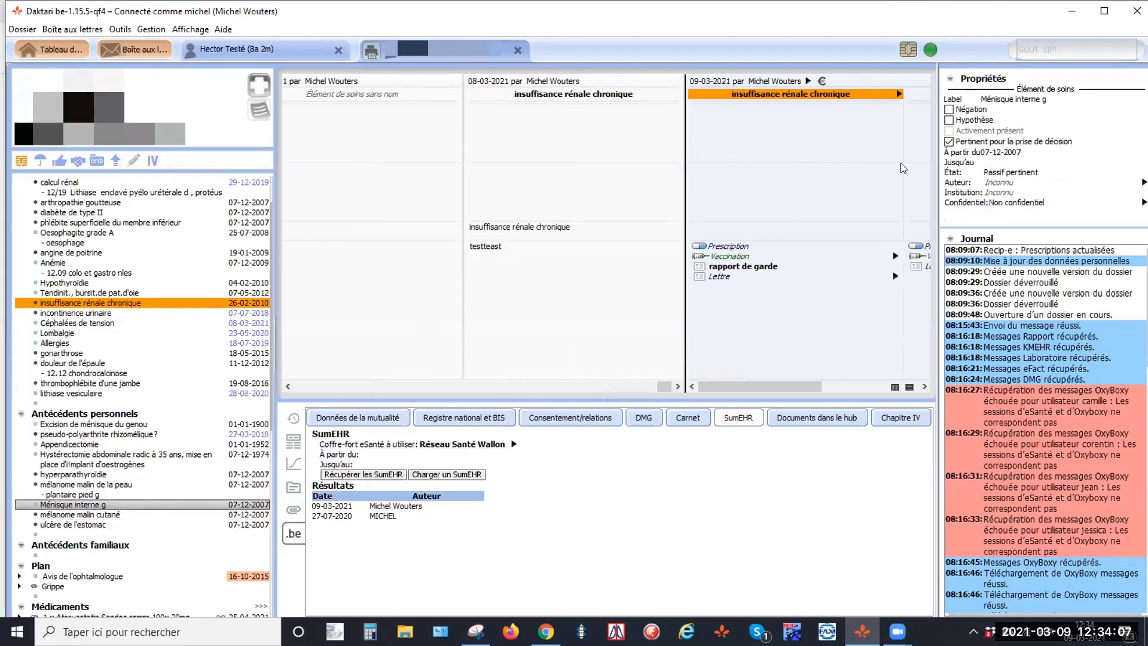
{"action": "left_click", "coordinate": [949, 141]}
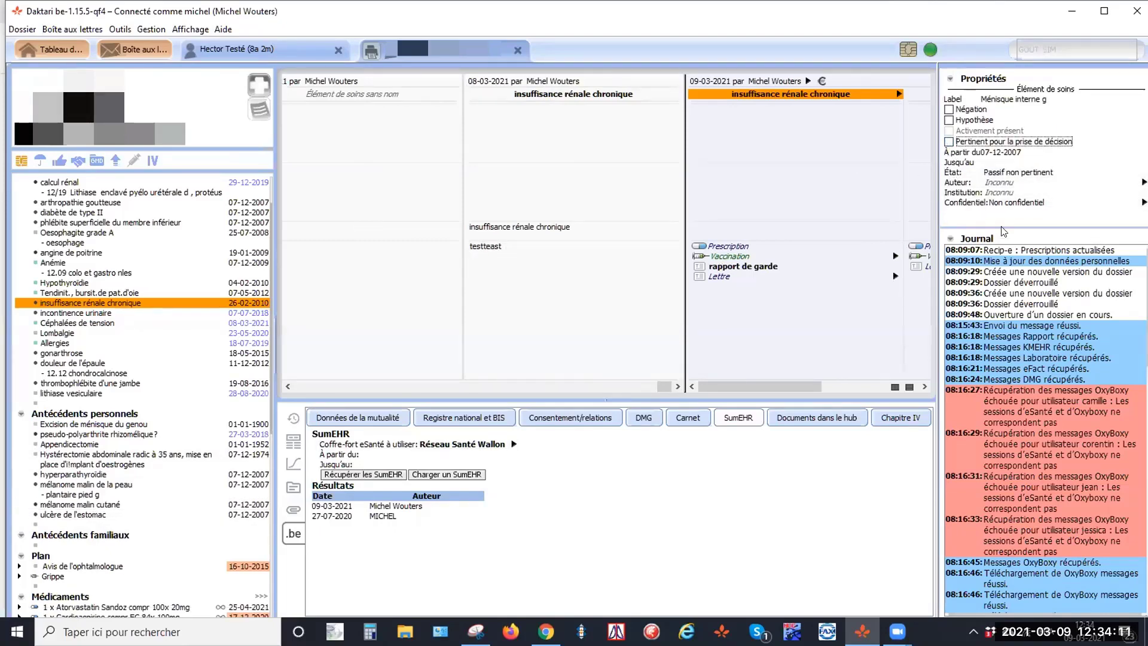
{"action": "left_click", "coordinate": [948, 141]}
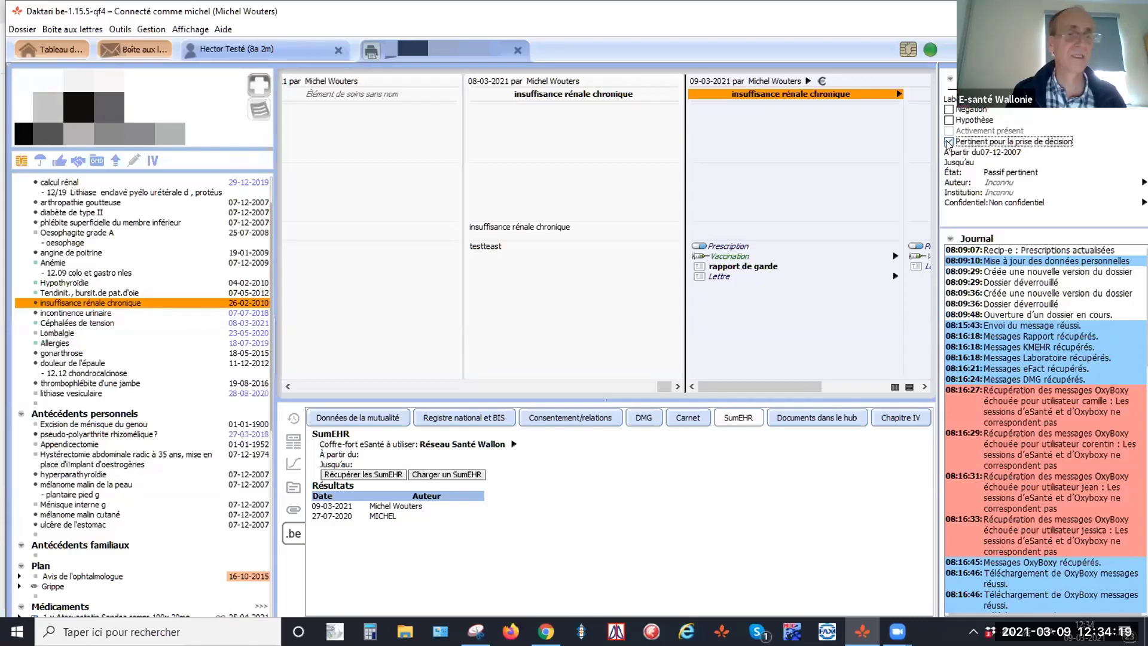
{"action": "left_click", "coordinate": [948, 142]}
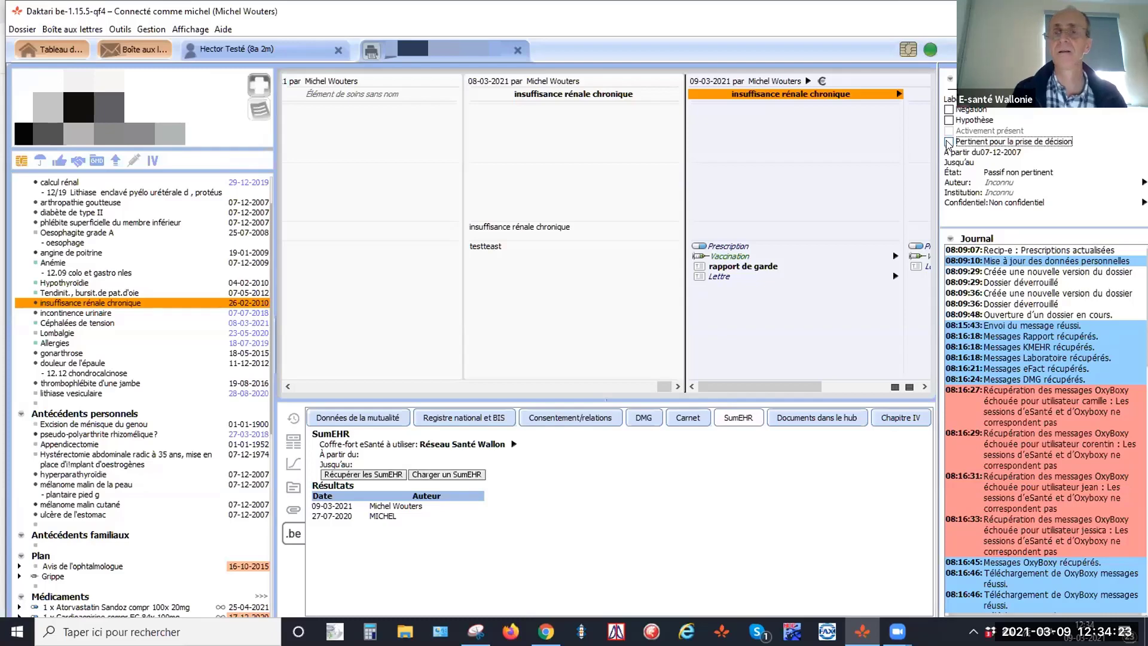
{"action": "left_click", "coordinate": [949, 142]}
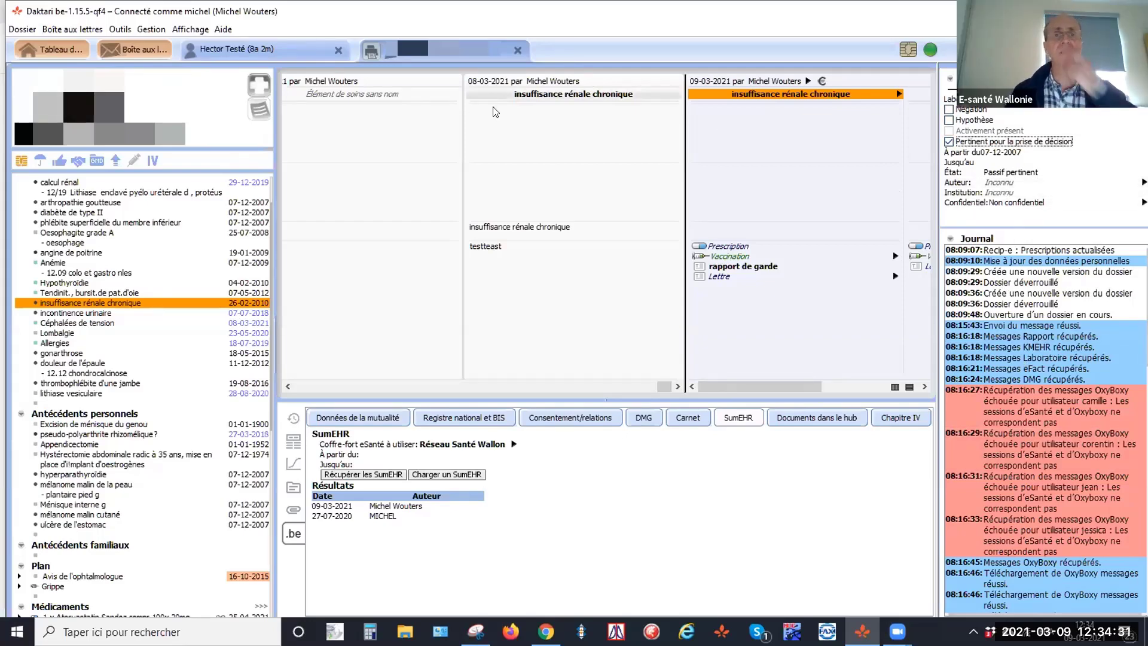
Step: Locate the 03-02-2021 laboratory contact through the history timeline and inspect the properties of its urine sample entry
{"action": "left_click_drag", "start_coordinate": [661, 385], "coordinate": [492, 399]}
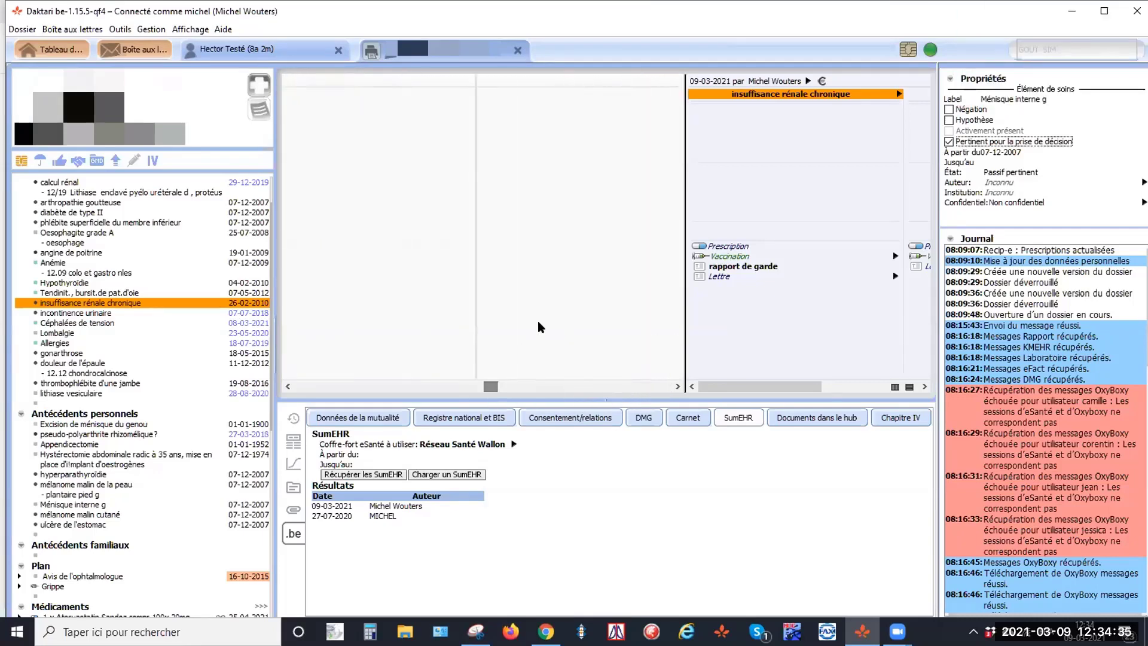
{"action": "left_click", "coordinate": [293, 418]}
{"action": "left_click", "coordinate": [339, 441]}
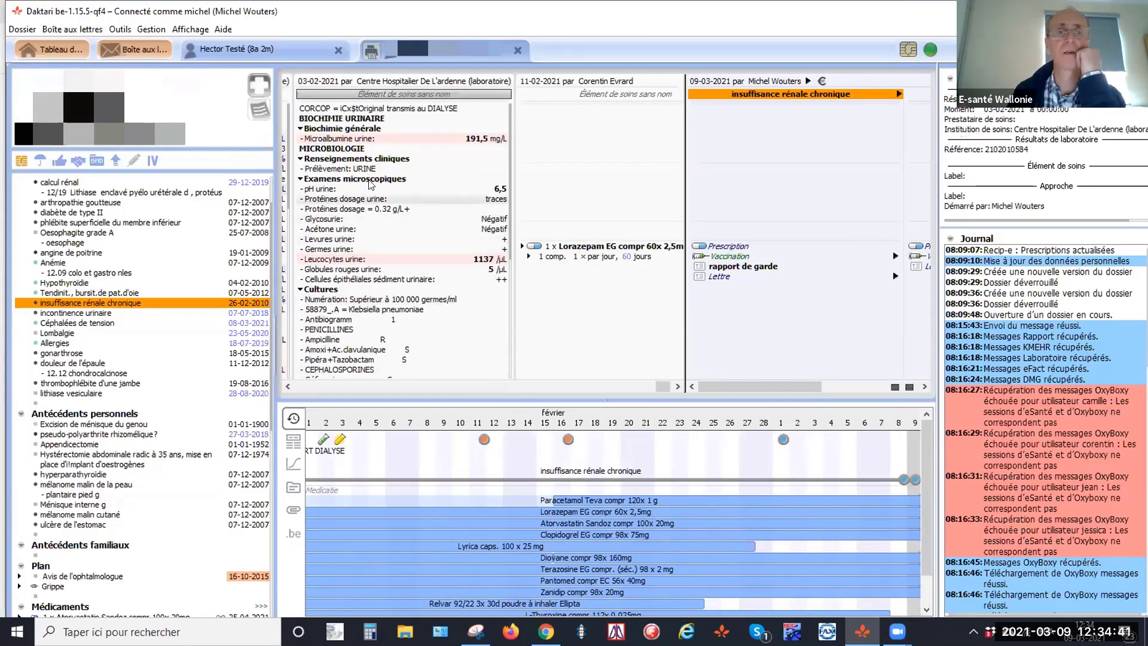
{"action": "left_click", "coordinate": [356, 162]}
{"action": "left_click", "coordinate": [357, 169]}
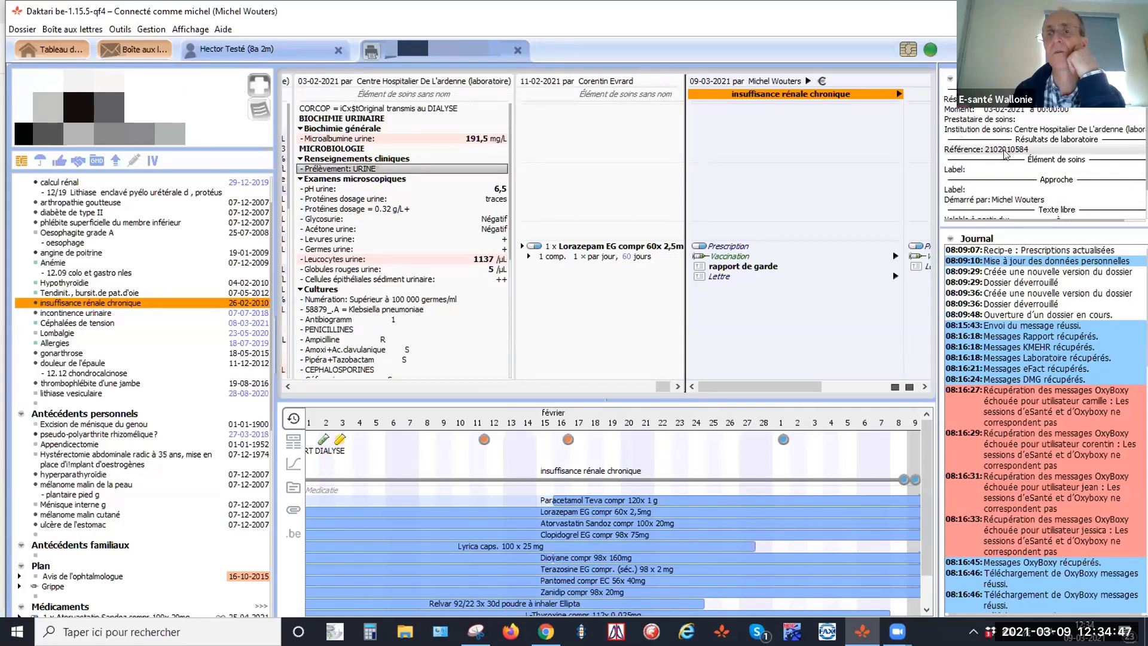
{"action": "left_click", "coordinate": [973, 149]}
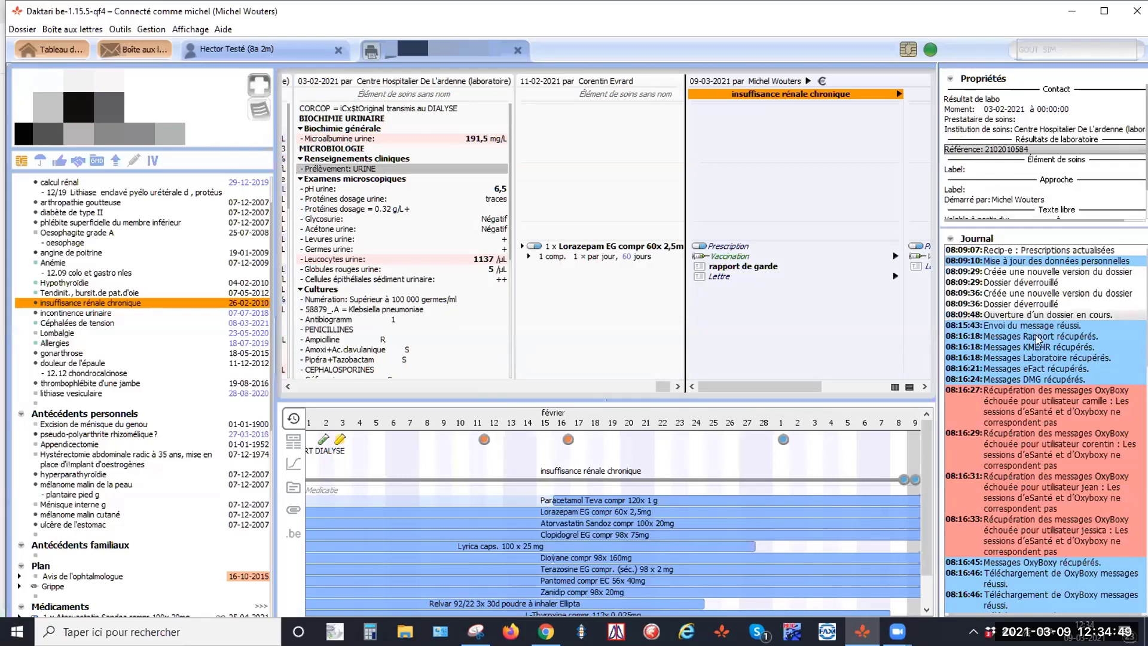
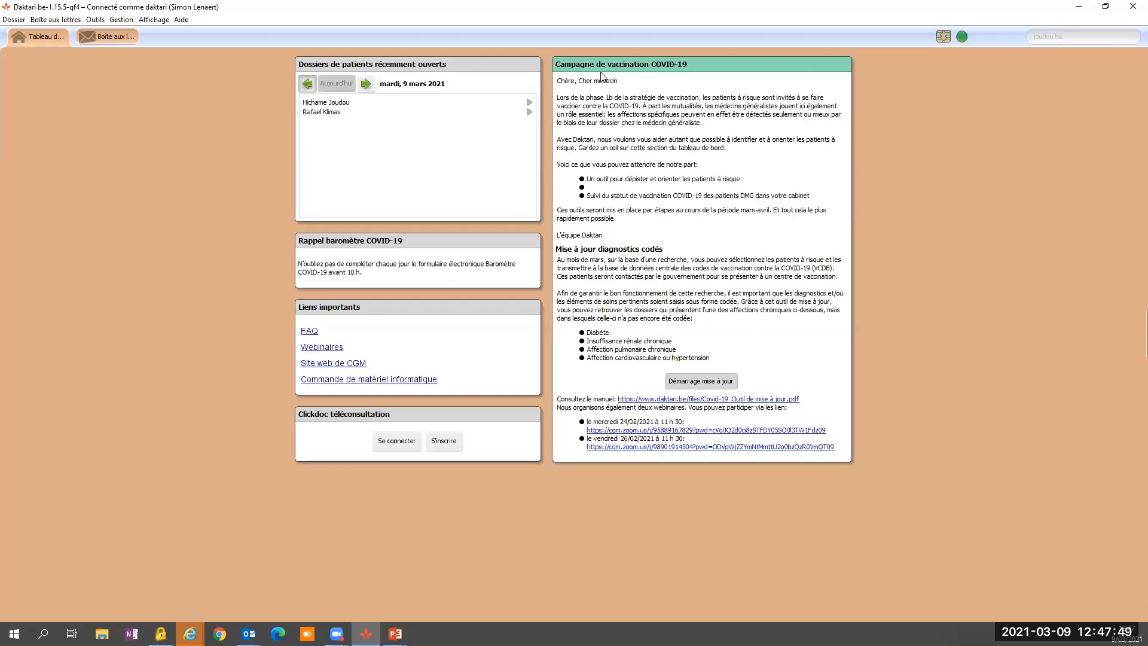
Step: Start the coded diagnoses update from the COVID-19 dashboard section and run the extended audit for patients with uncoded diabetes
{"action": "left_click", "coordinate": [95, 19]}
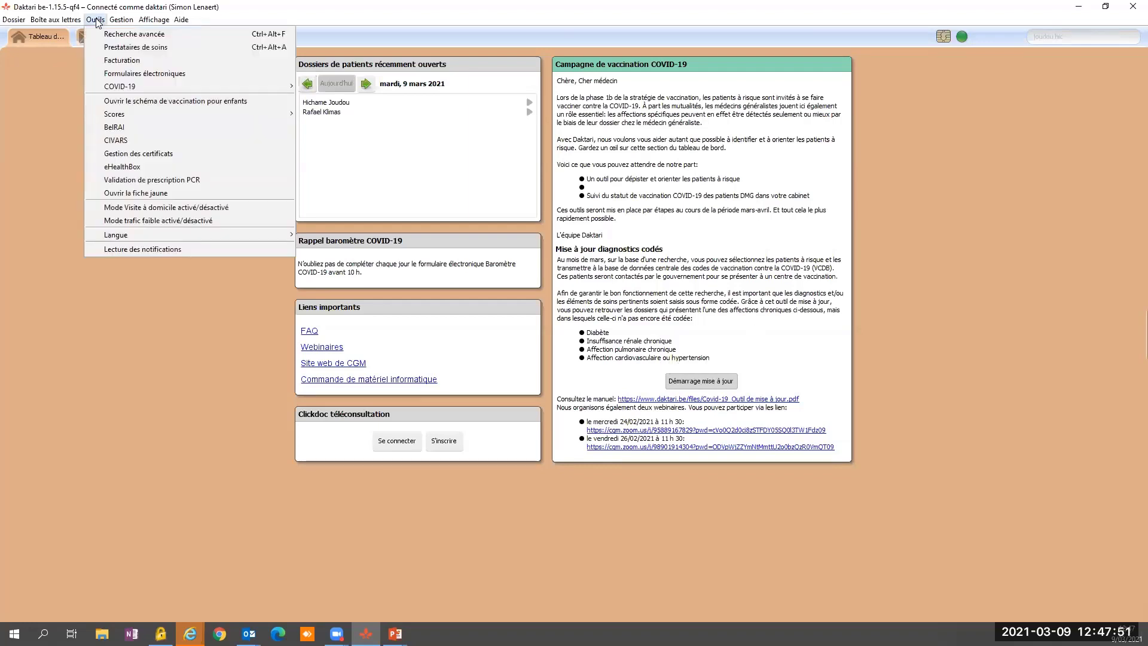
{"action": "mouse_move", "coordinate": [147, 88]}
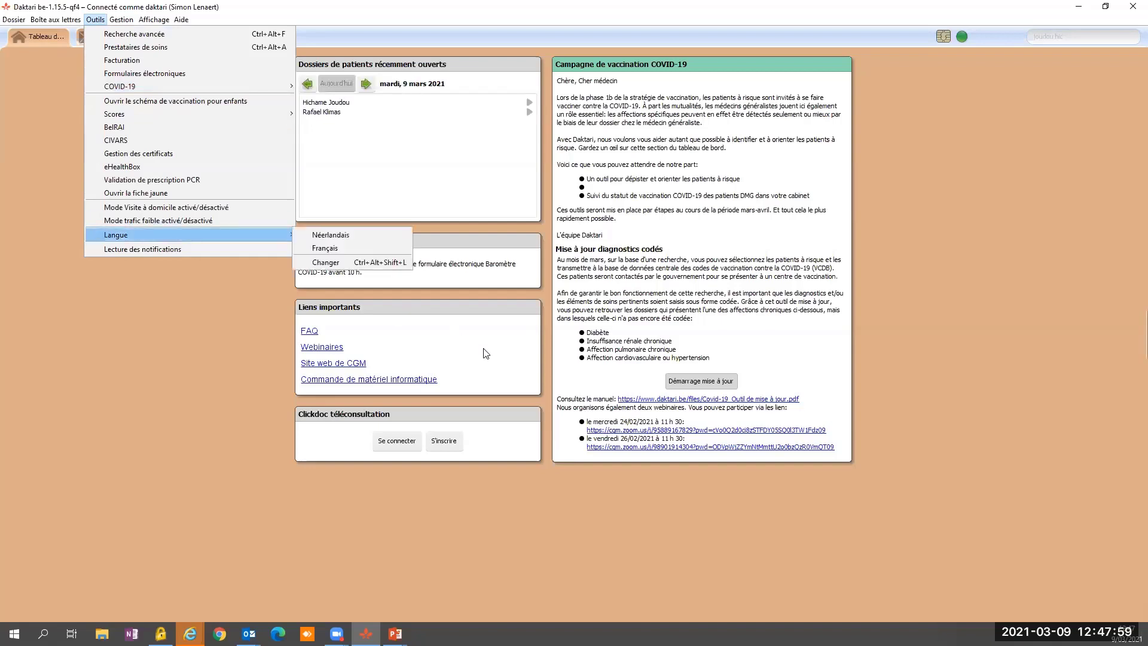
{"action": "left_click", "coordinate": [715, 387]}
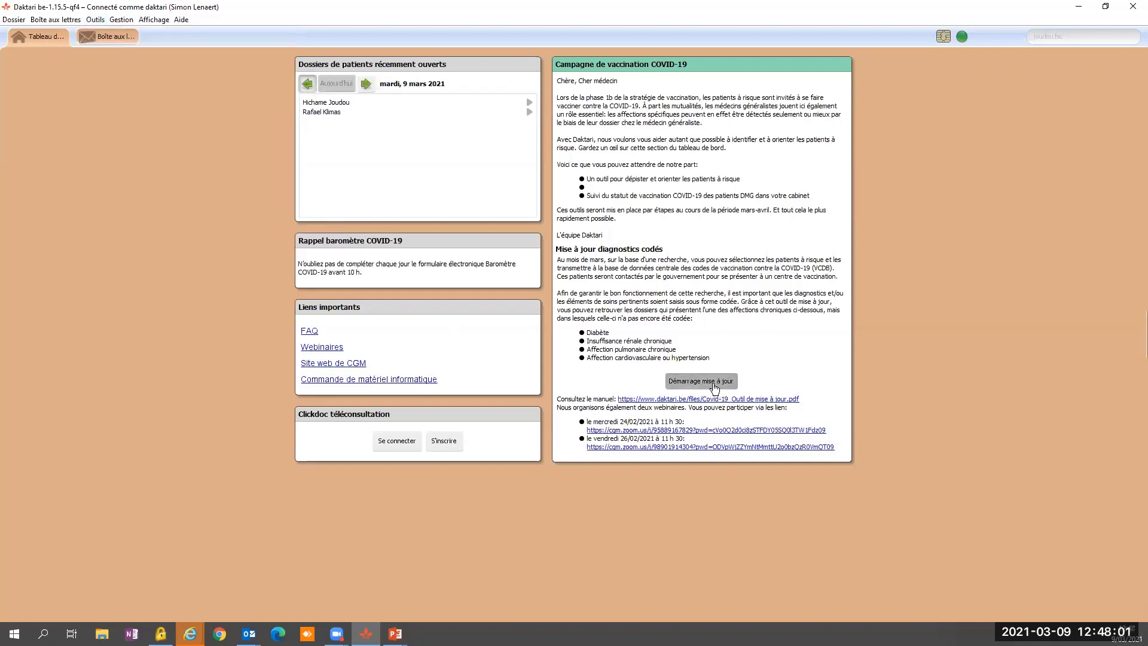
{"action": "left_click", "coordinate": [694, 382]}
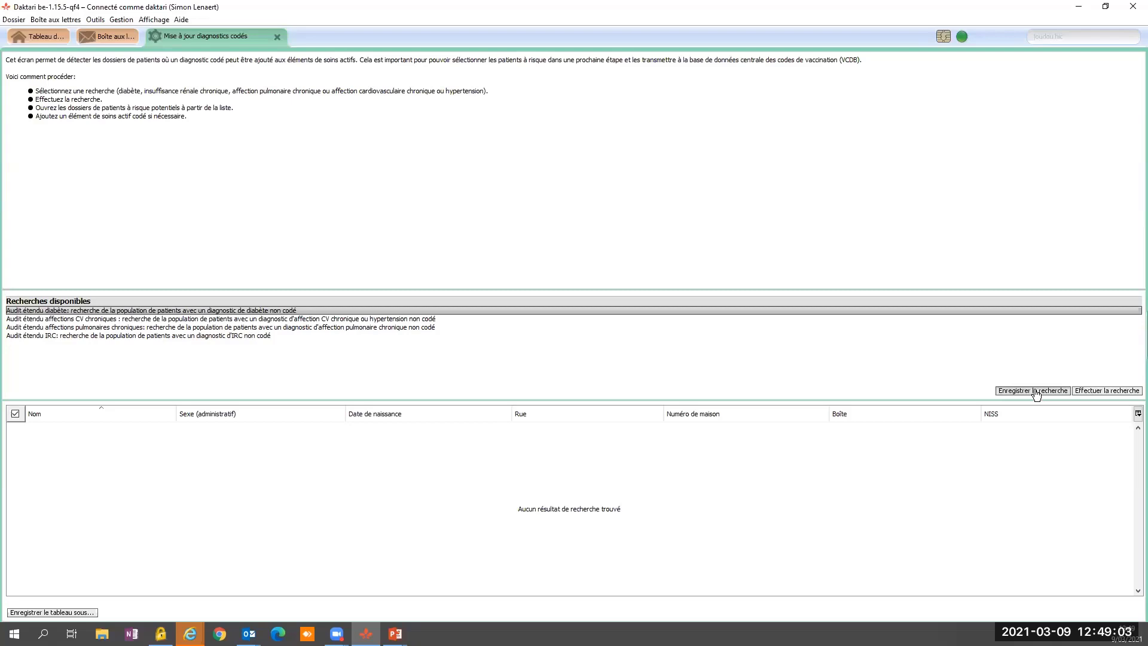
{"action": "left_click", "coordinate": [1097, 393]}
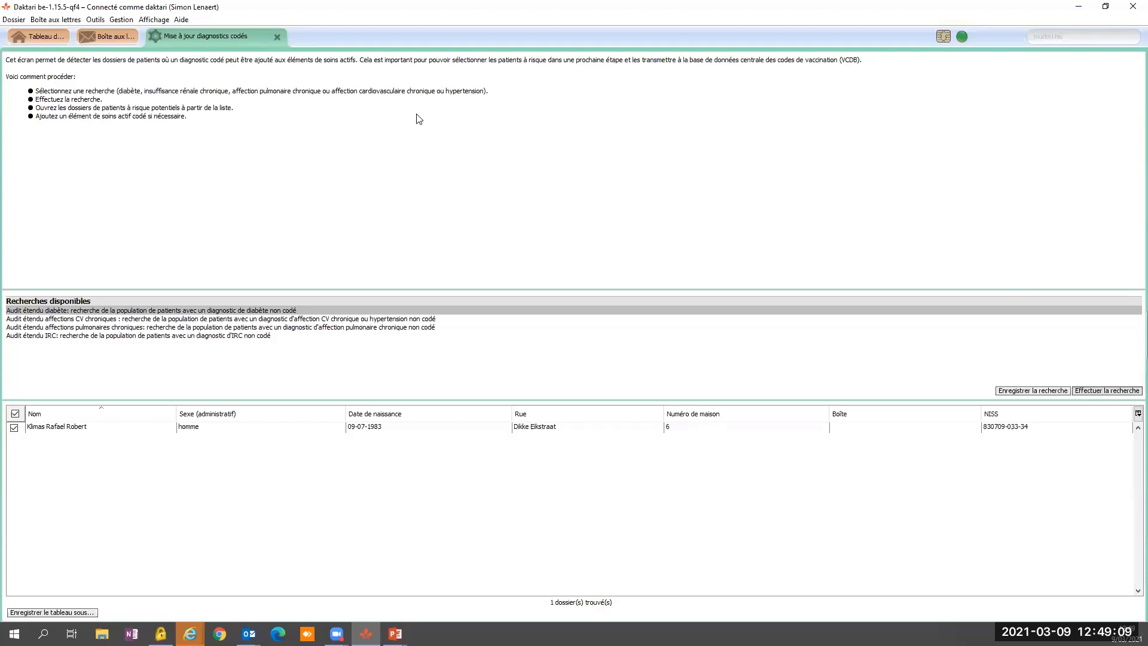
Step: Open the patient record found by the diabetes audit
{"action": "left_click", "coordinate": [369, 430]}
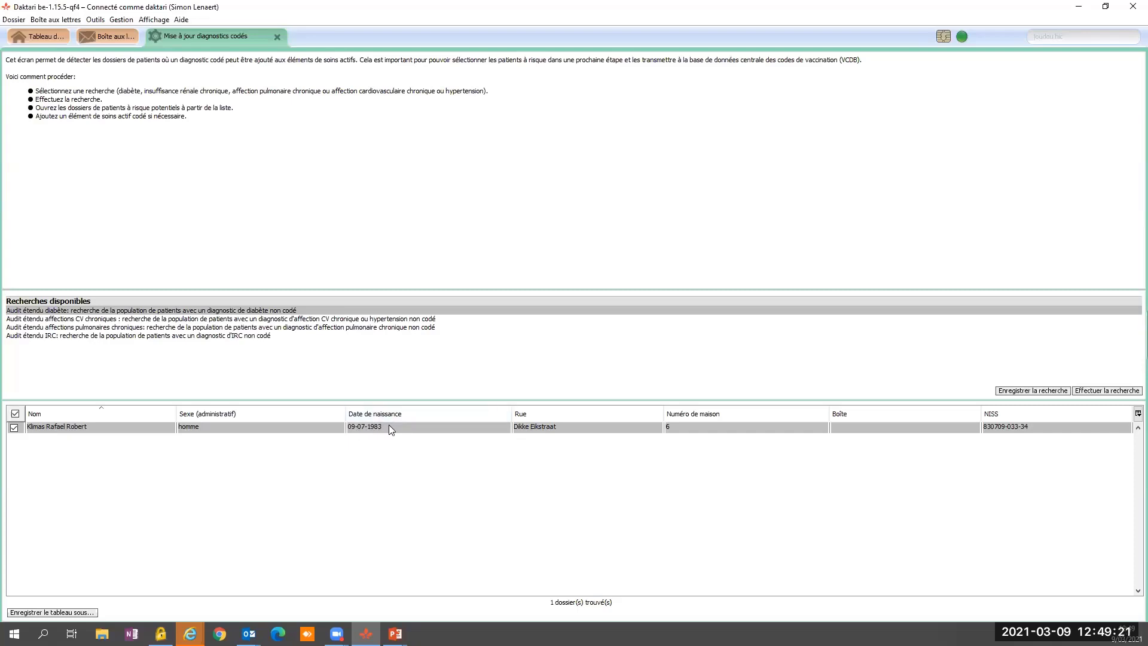
{"action": "right_click", "coordinate": [390, 427]}
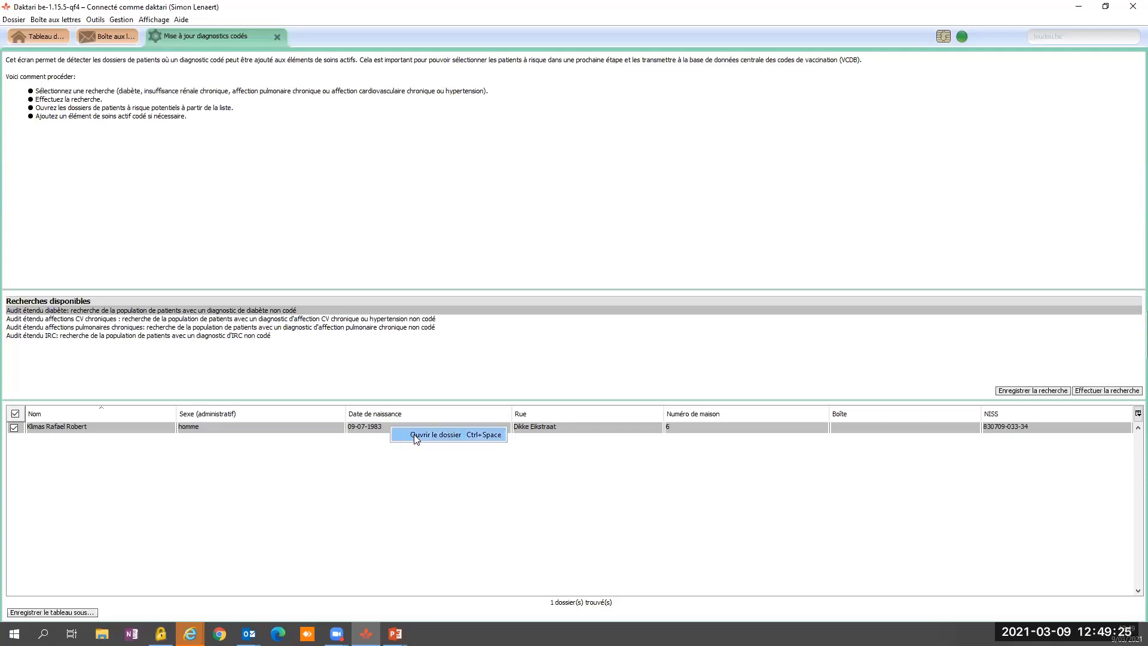
{"action": "left_click", "coordinate": [417, 436]}
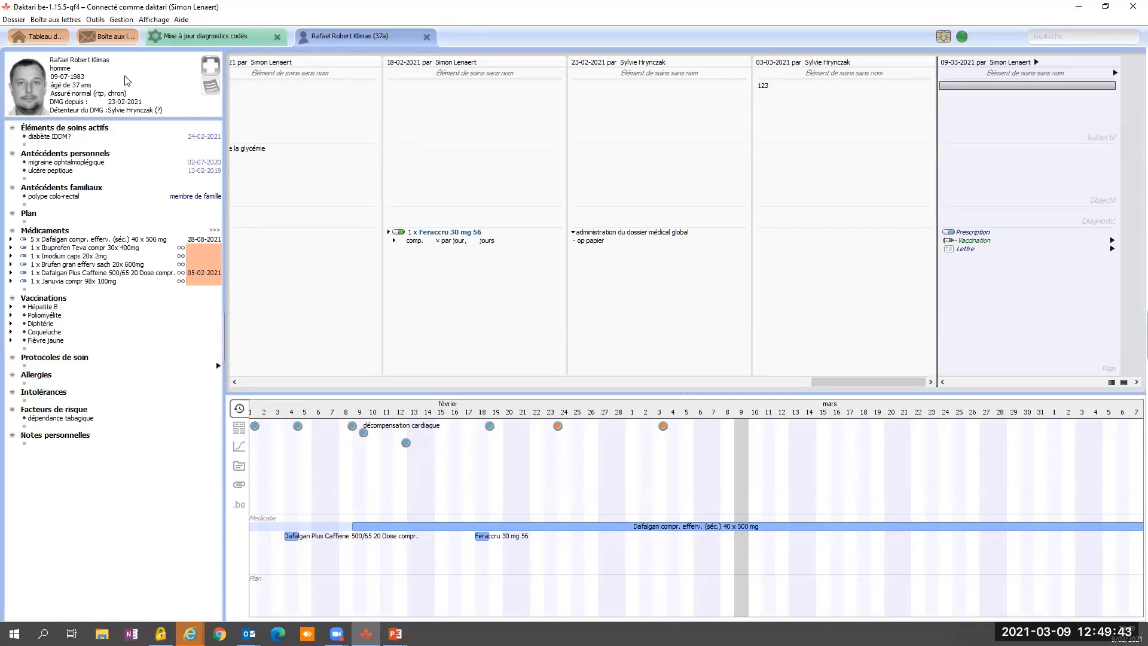
Step: Remove the hypothesis mark from the patient's active care element diabète IDDM
{"action": "left_click", "coordinate": [71, 139]}
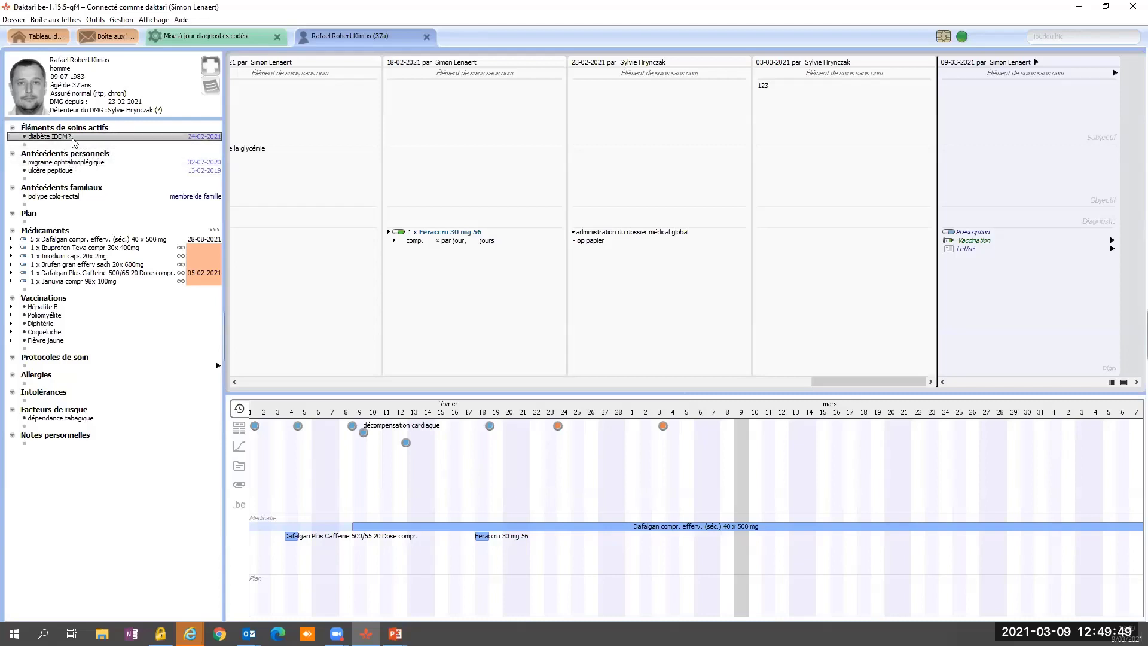
{"action": "right_click", "coordinate": [81, 137]}
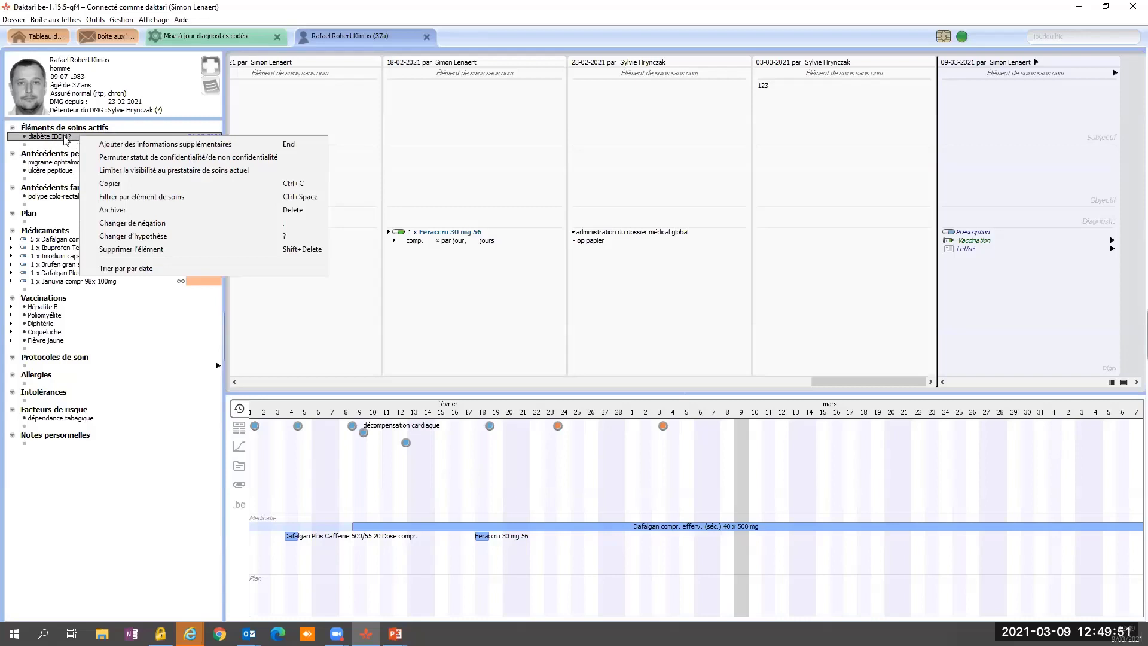
{"action": "left_click", "coordinate": [71, 139]}
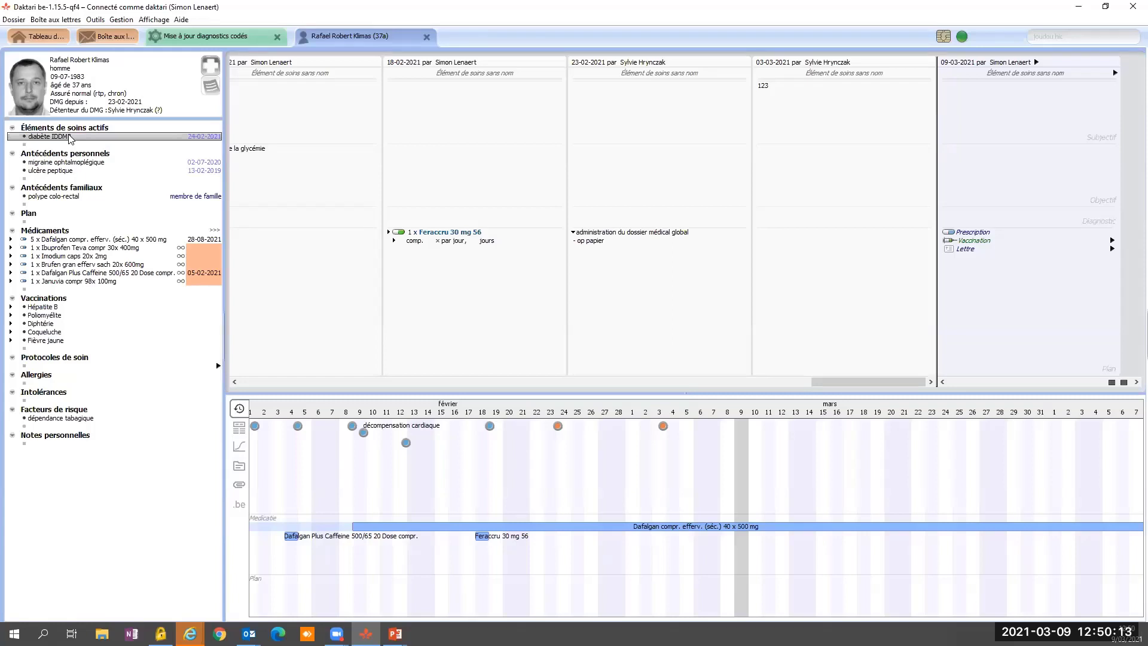
{"action": "right_click", "coordinate": [70, 139]}
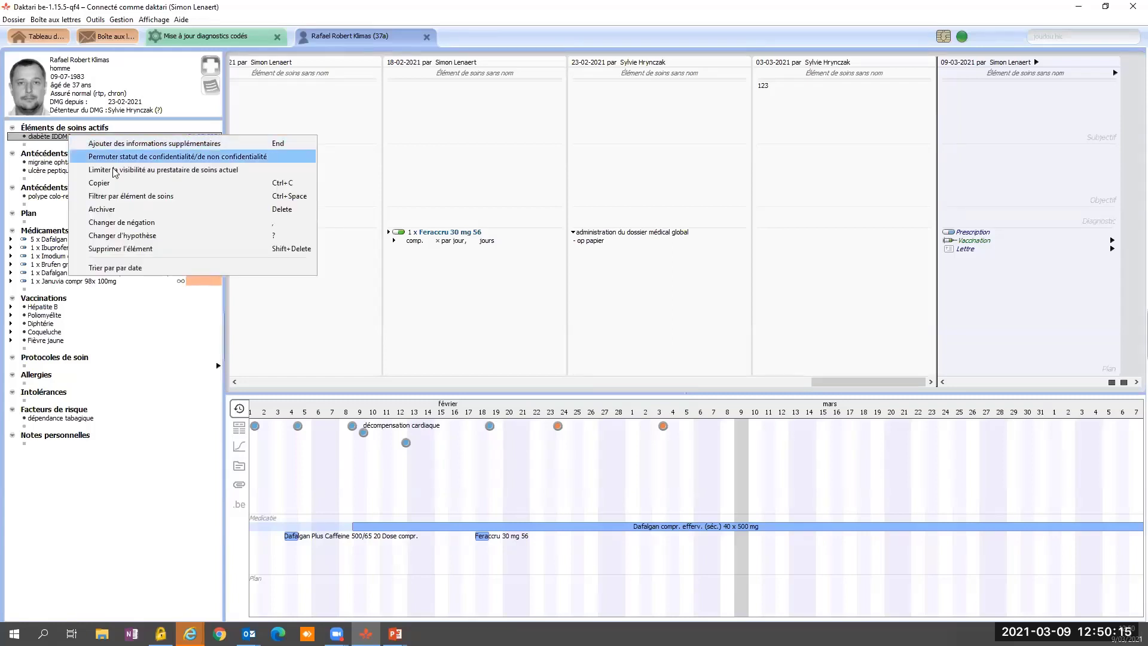
{"action": "left_click", "coordinate": [157, 235]}
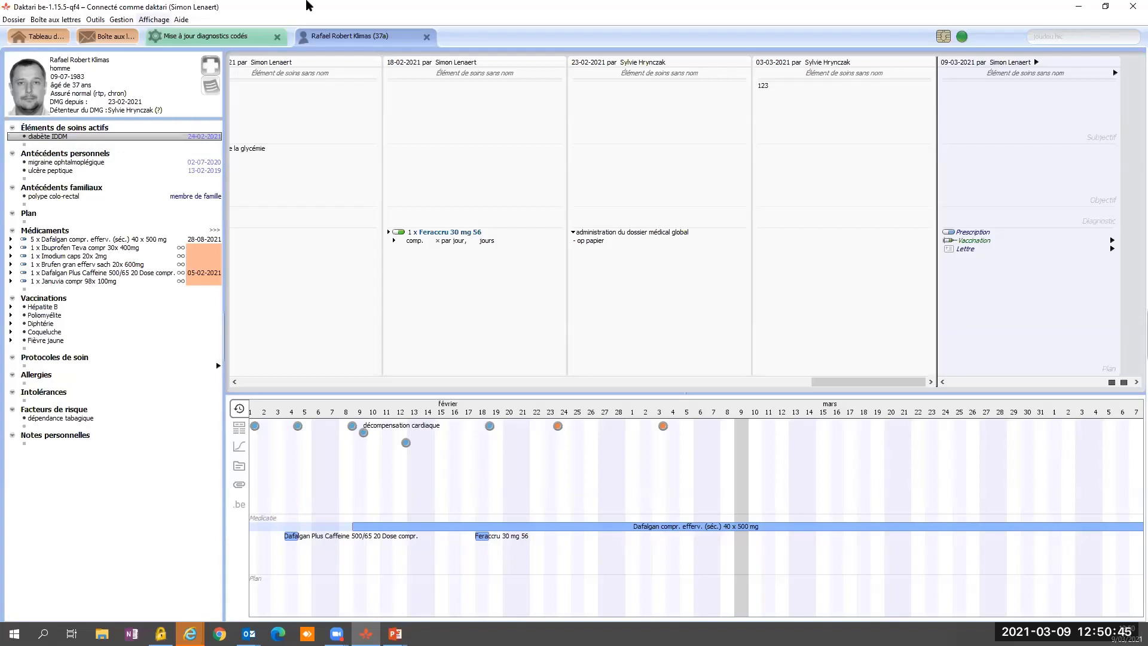
Step: Close the patient record and rerun the extended diabetes audit
{"action": "mouse_move", "coordinate": [426, 37]}
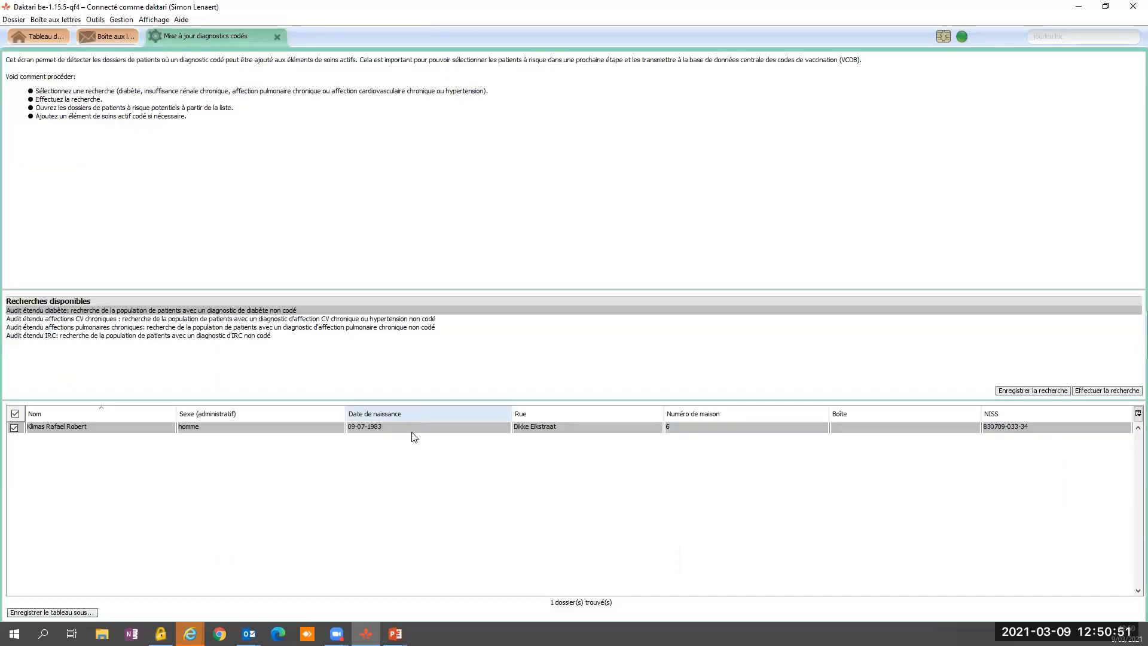
{"action": "left_click", "coordinate": [1101, 391]}
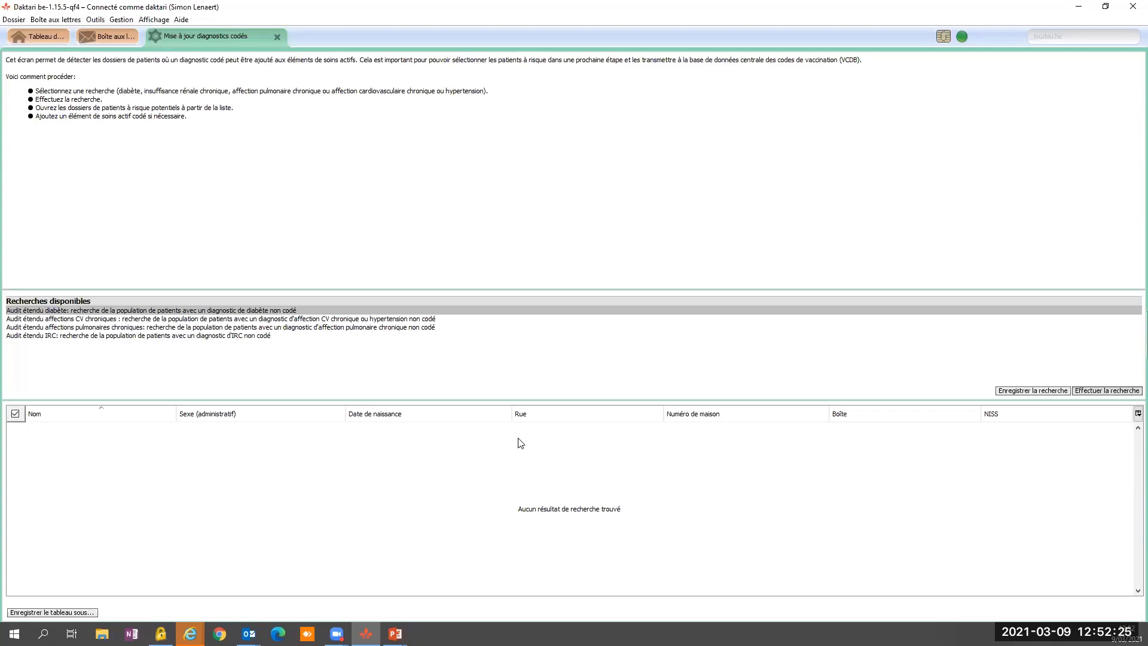
Step: Run the extended audit for uncoded chronic cardiovascular conditions or hypertension and open the patient record found
{"action": "left_click", "coordinate": [330, 319]}
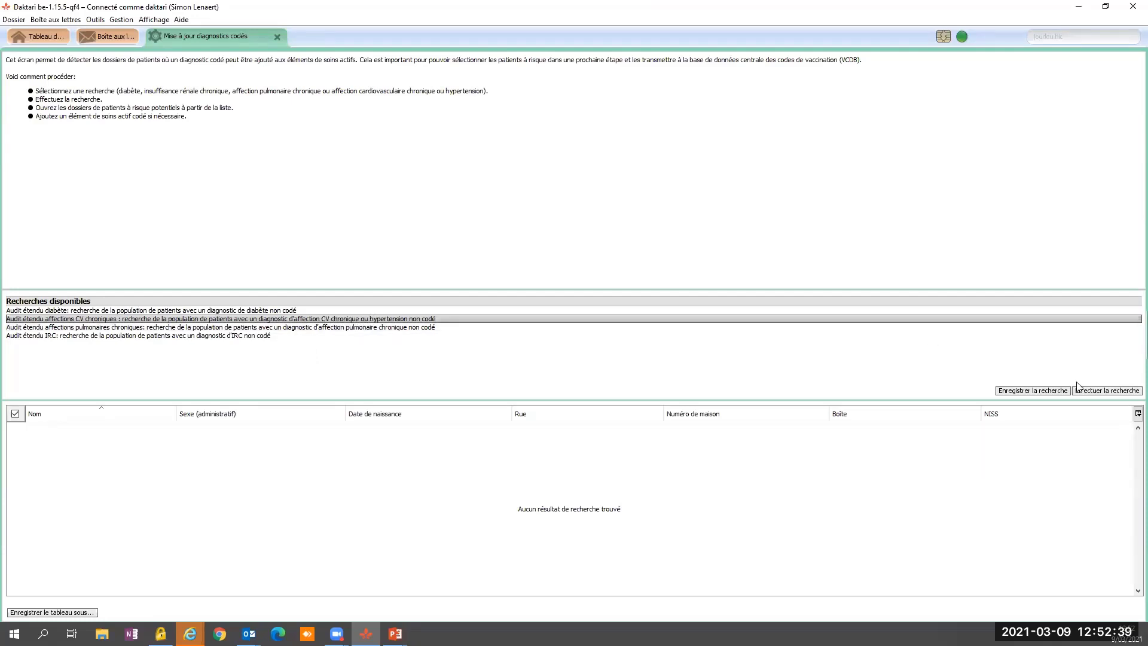
{"action": "left_click", "coordinate": [1092, 392]}
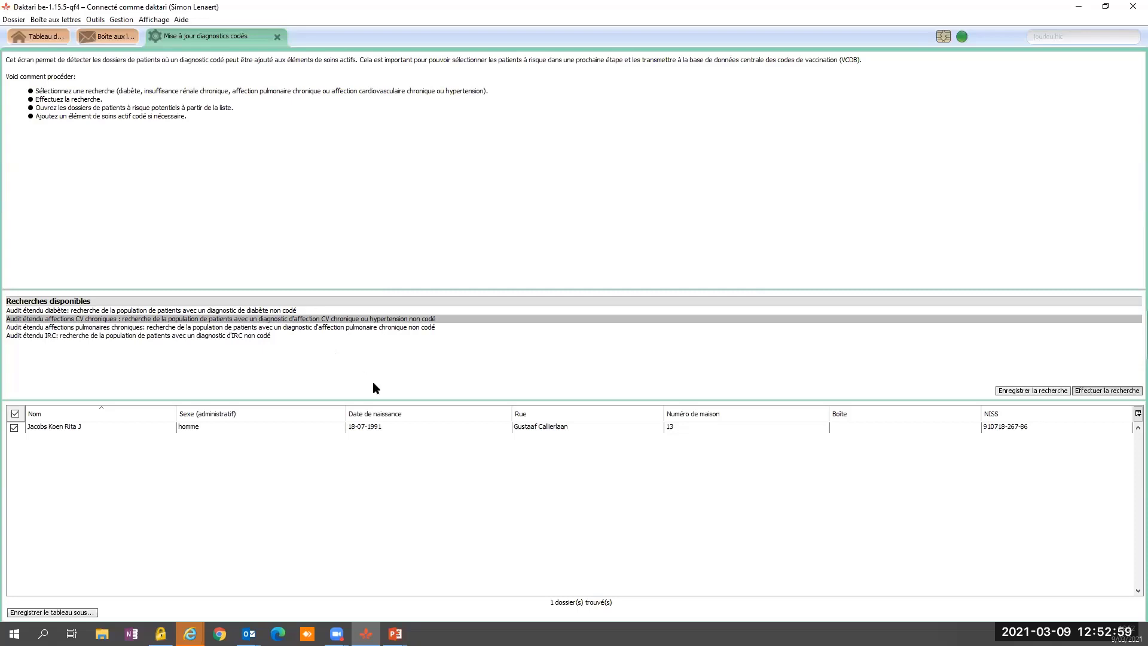
{"action": "left_click", "coordinate": [407, 428]}
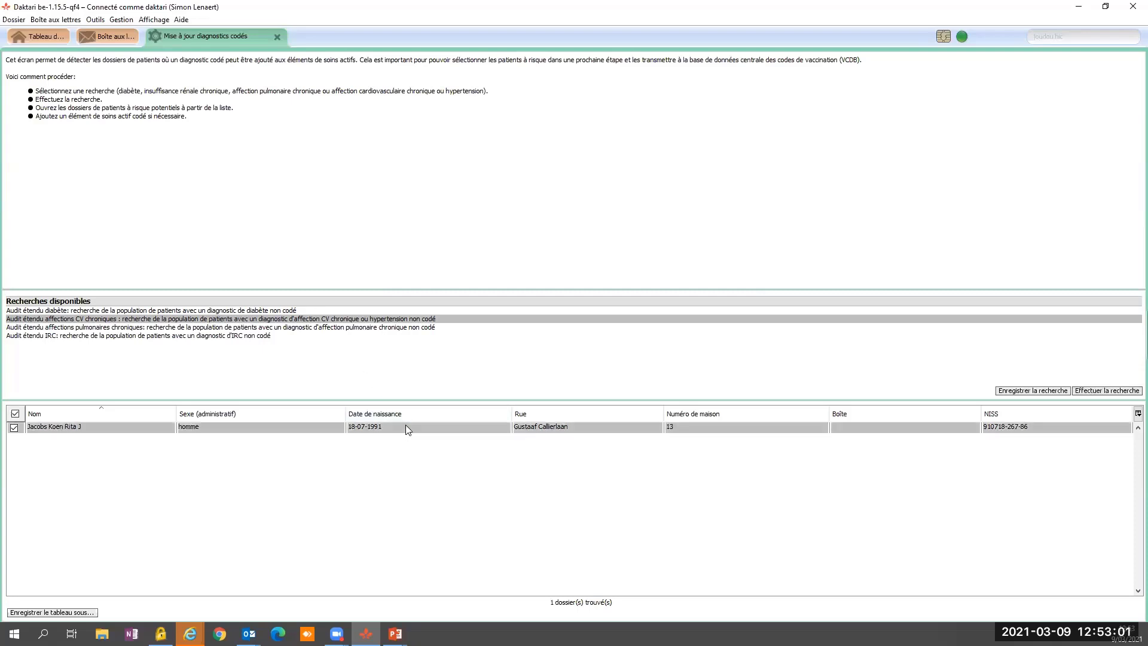
{"action": "right_click", "coordinate": [406, 426]}
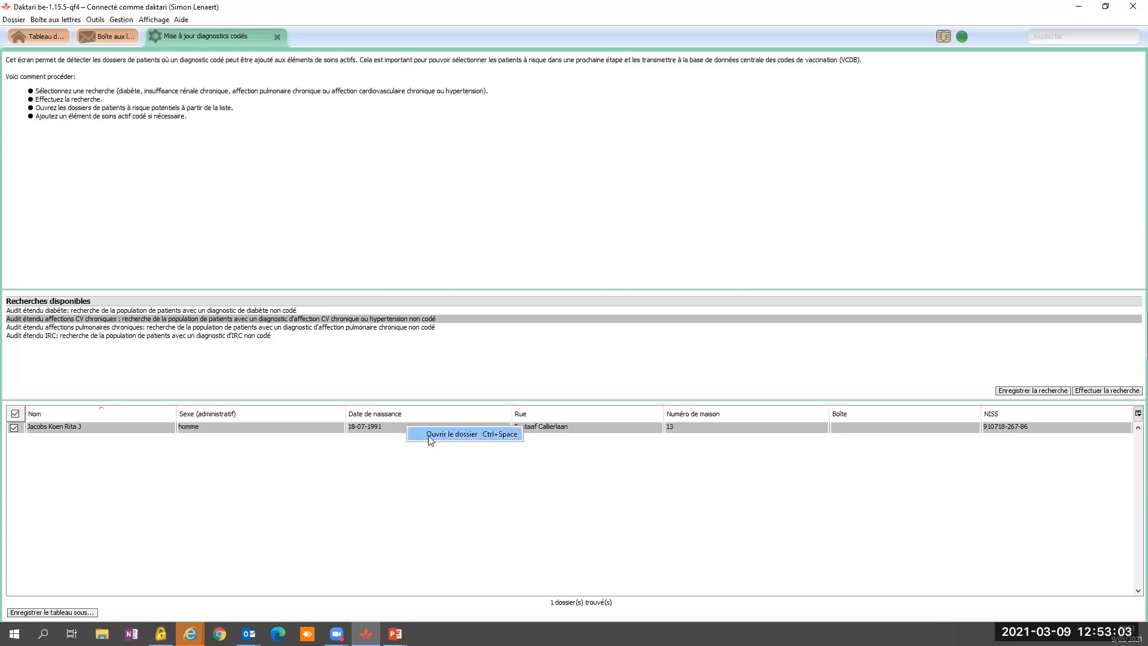
{"action": "left_click", "coordinate": [430, 436]}
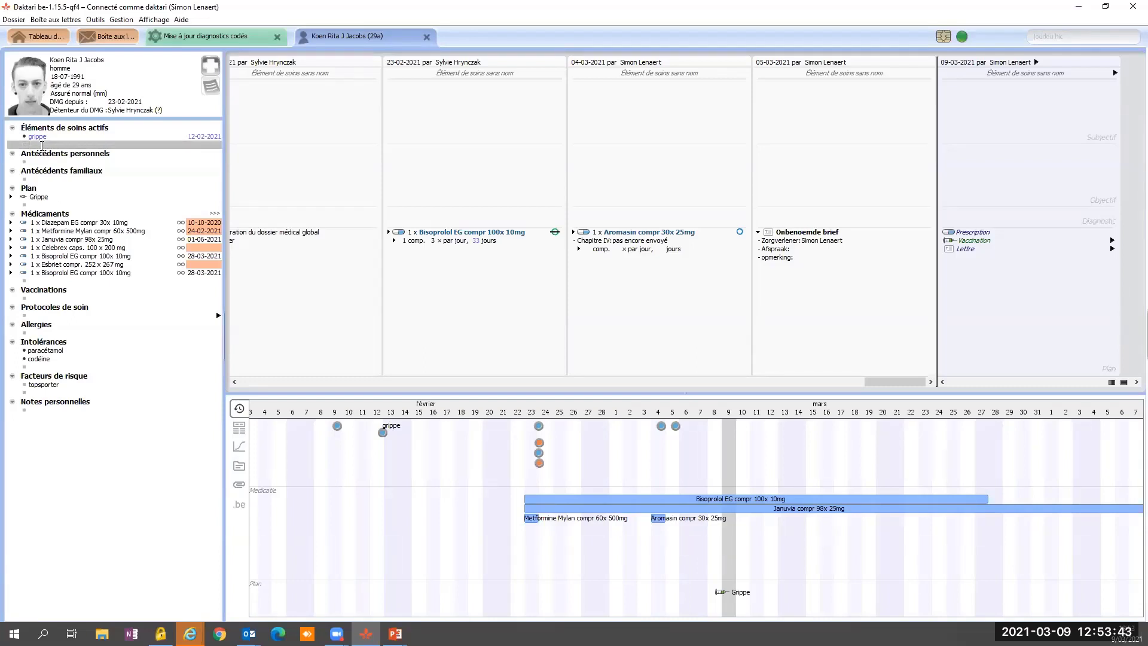
Step: Add the coded suggestion hypertension to the patient's active care elements
{"action": "type", "text": "hyper"}
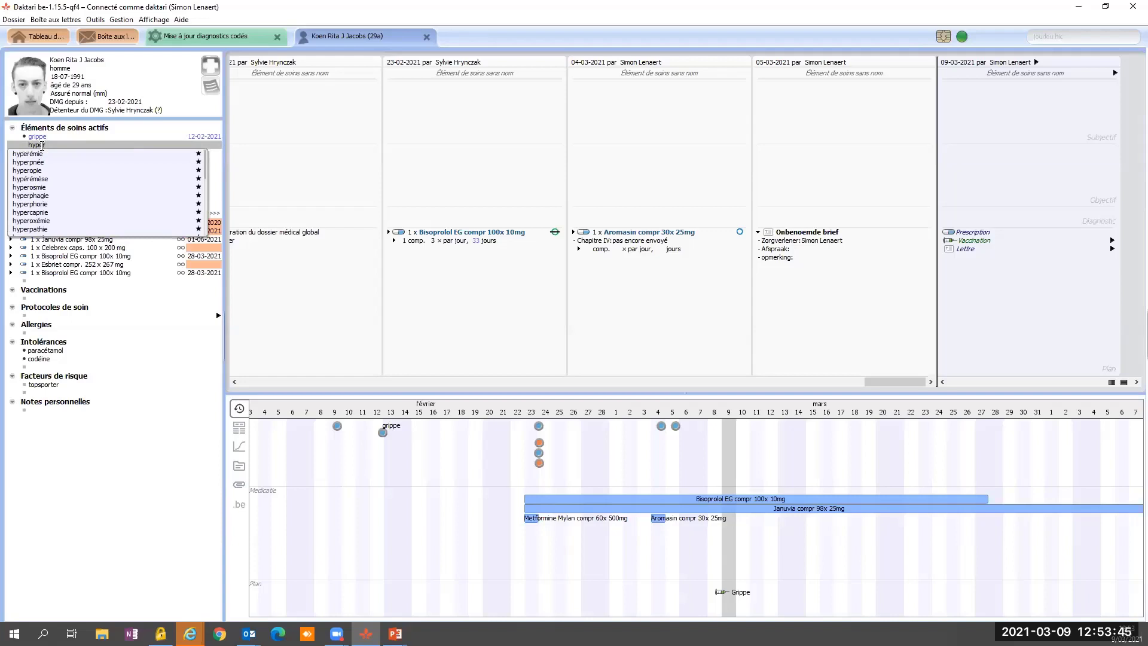
{"action": "type", "text": "te"}
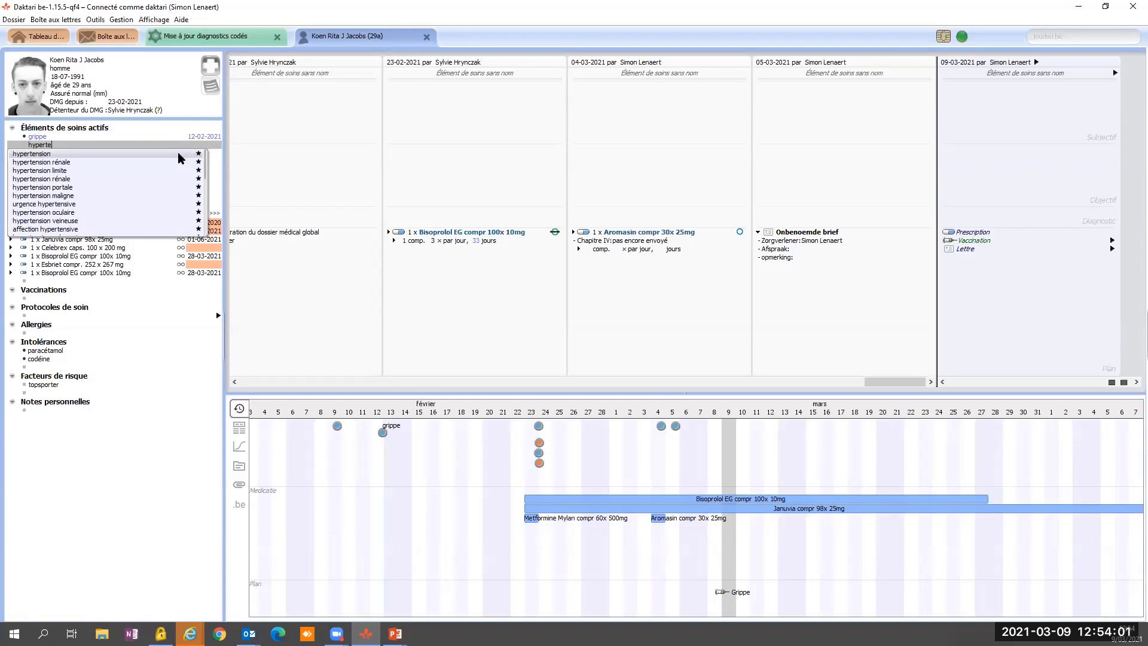
{"action": "key", "text": "Down"}
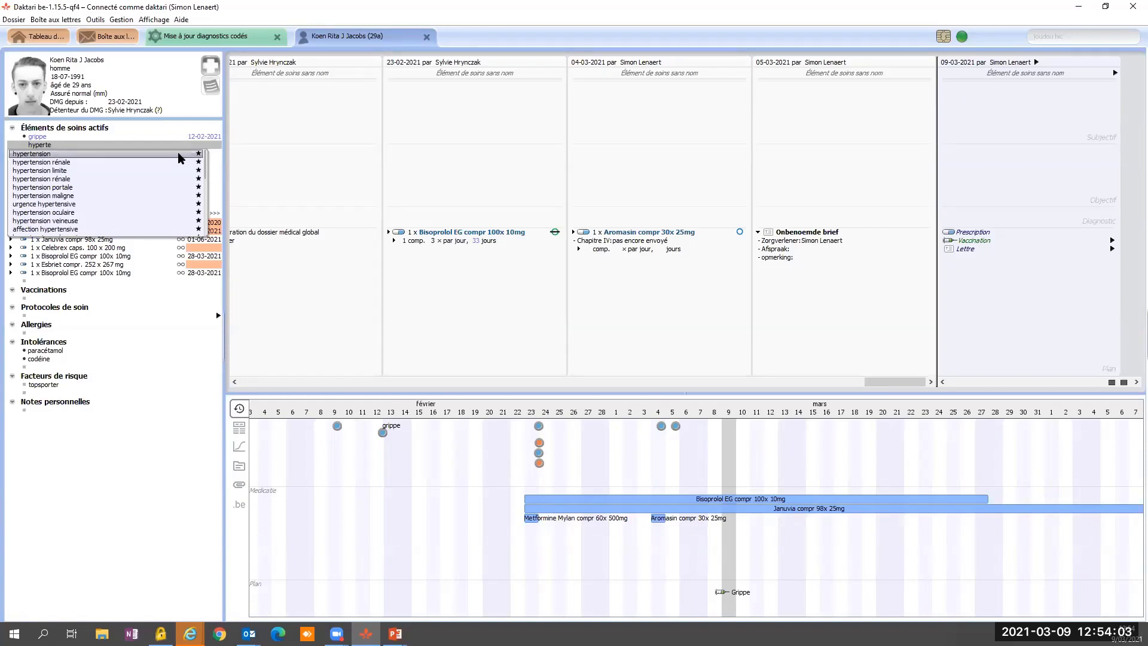
{"action": "key", "text": "Return"}
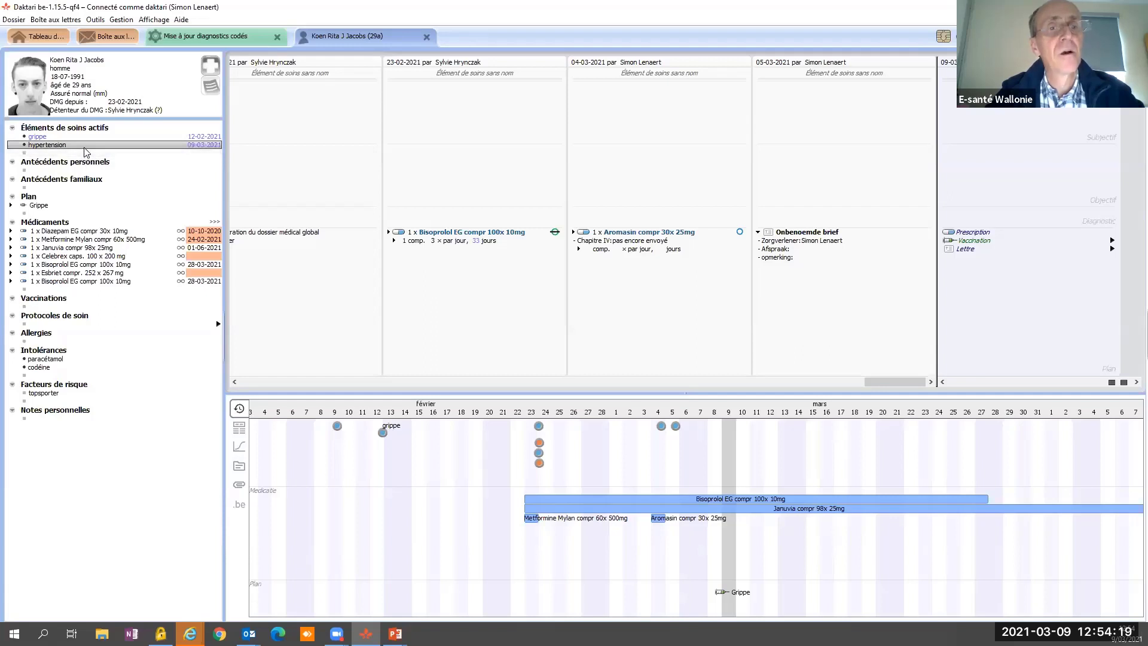
Step: Archive the coded hypertension care element and enter hypertension as uncoded free text in its place
{"action": "left_click", "coordinate": [84, 148]}
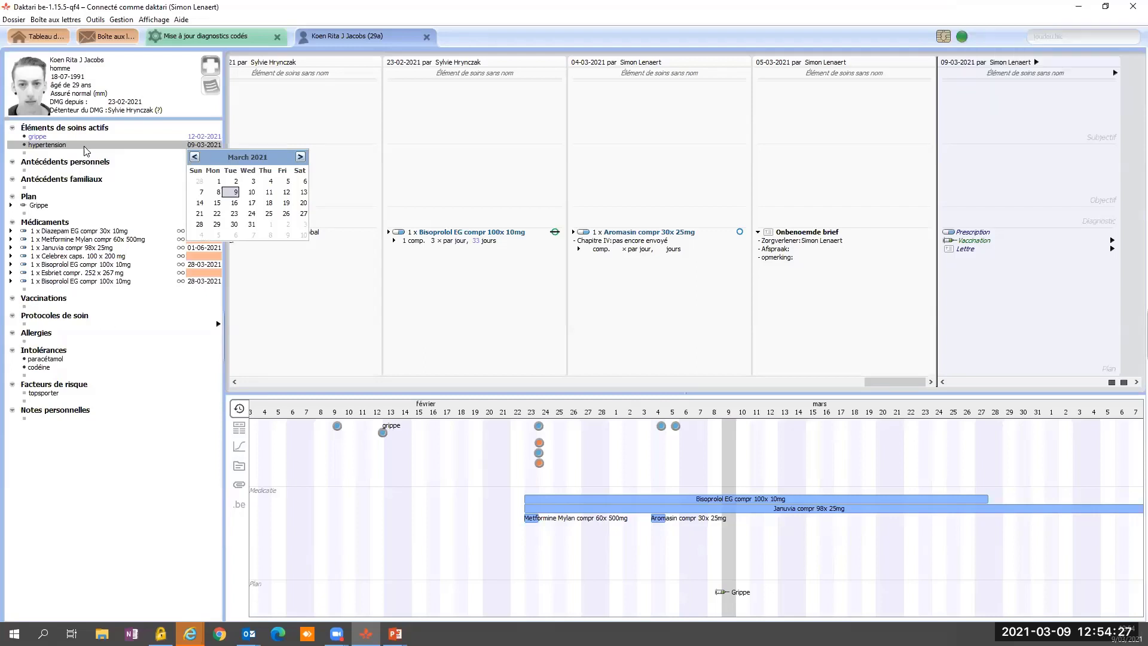
{"action": "left_click", "coordinate": [38, 154]}
{"action": "left_click", "coordinate": [41, 151]}
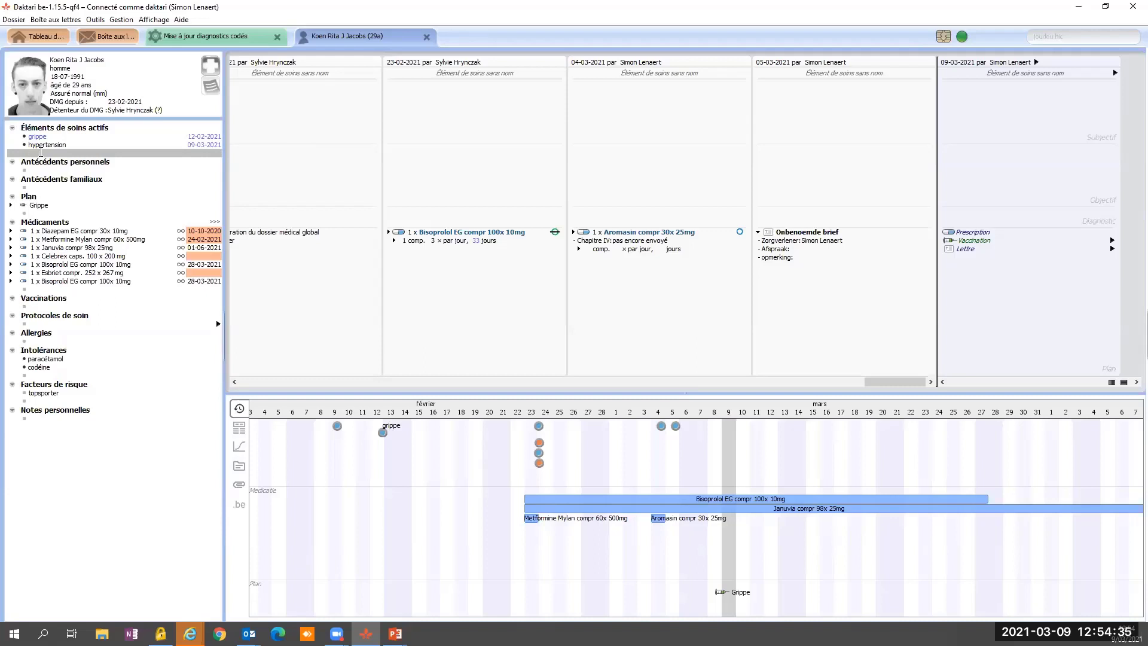
{"action": "left_click", "coordinate": [50, 146]}
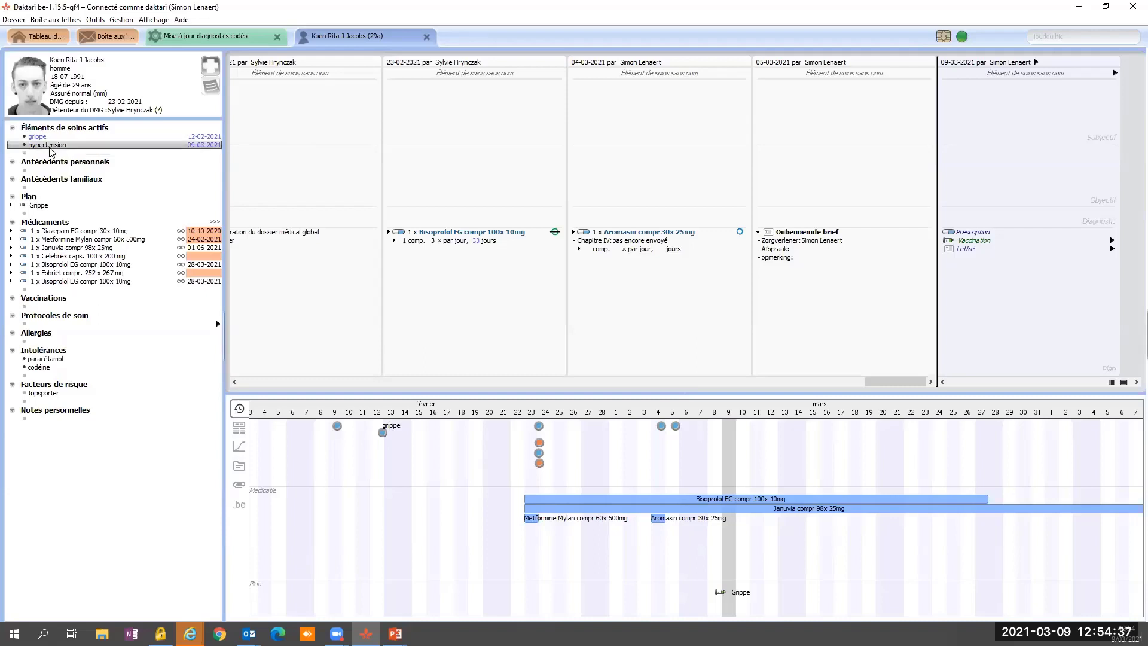
{"action": "key", "text": "Delete"}
{"action": "left_click", "coordinate": [50, 146]}
{"action": "type", "text": "hypertension"}
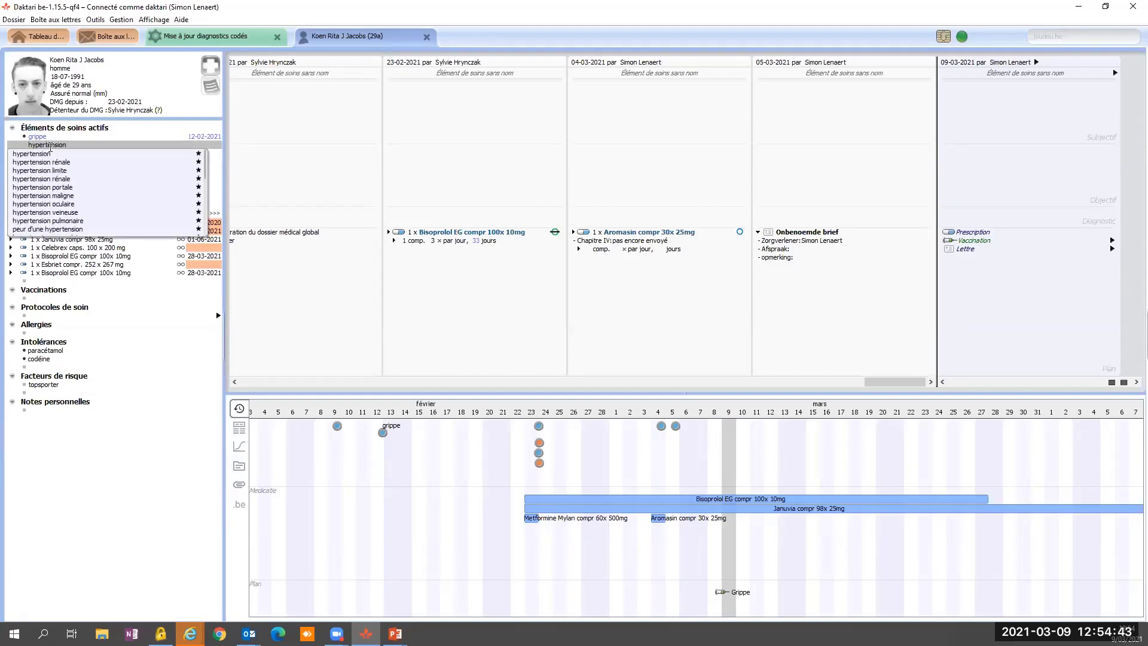
{"action": "key", "text": "Return"}
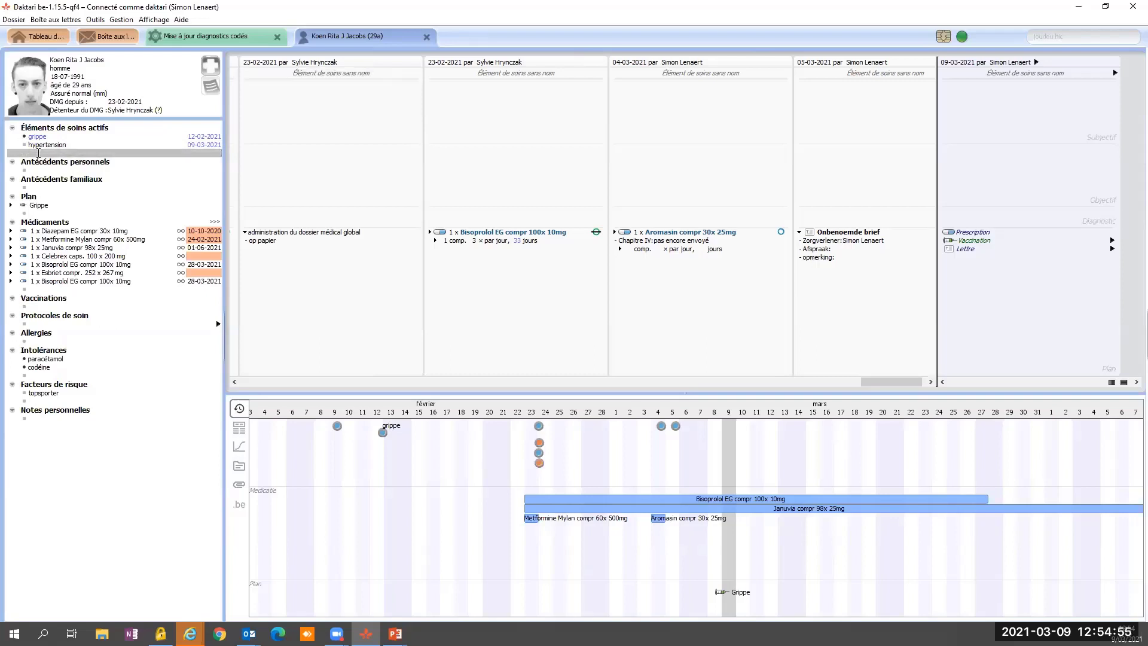
Step: Add hypertension again from the coded suggestions and remove the free-text hypertension entry from the active care elements
{"action": "type", "text": "hyperte"}
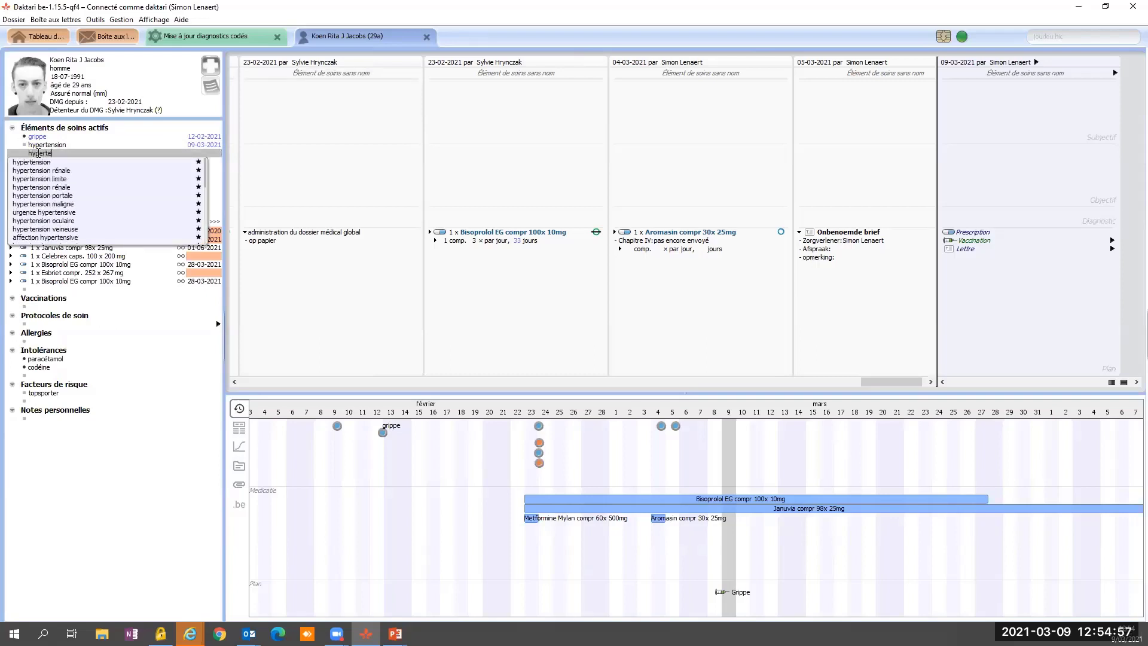
{"action": "key", "text": "Down"}
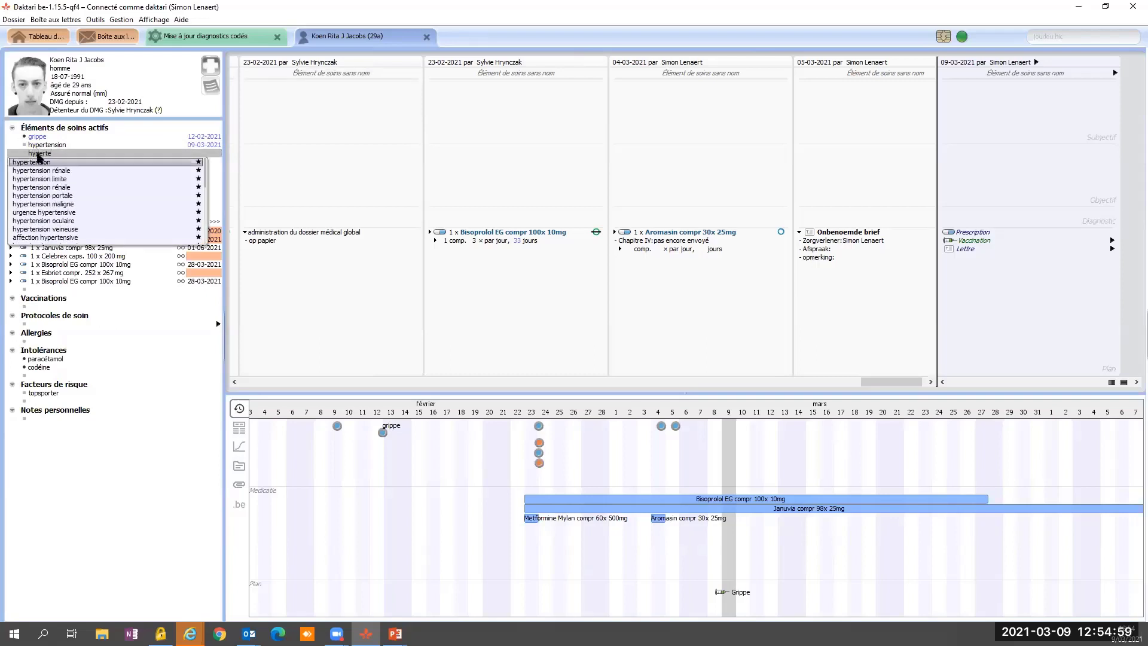
{"action": "key", "text": "Return"}
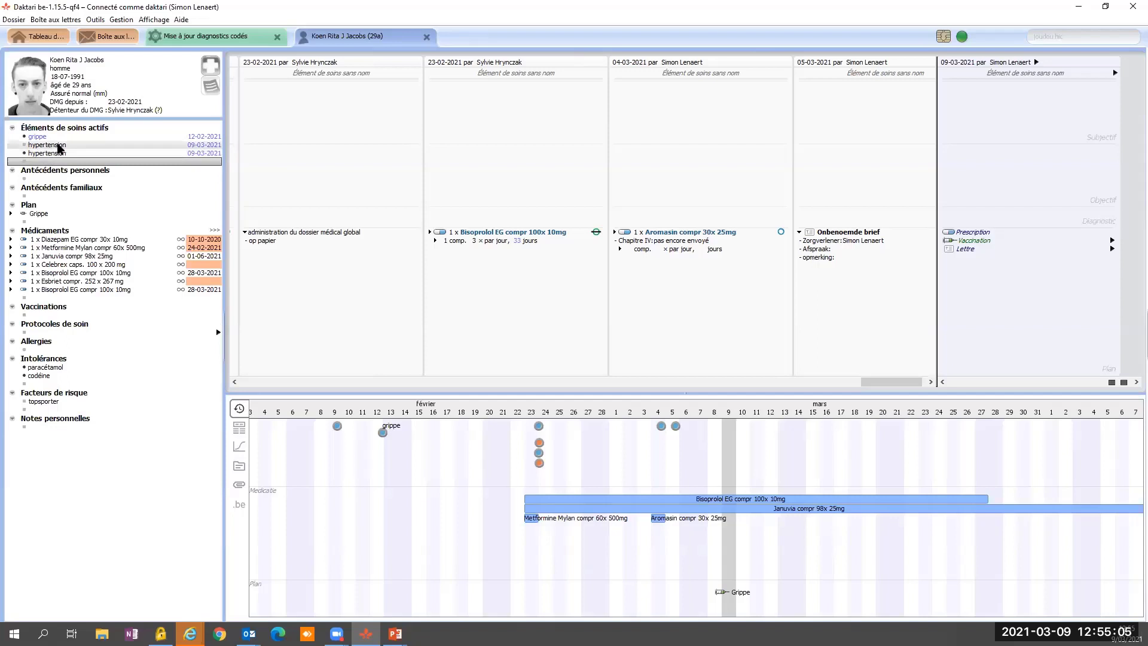
{"action": "left_click", "coordinate": [58, 146]}
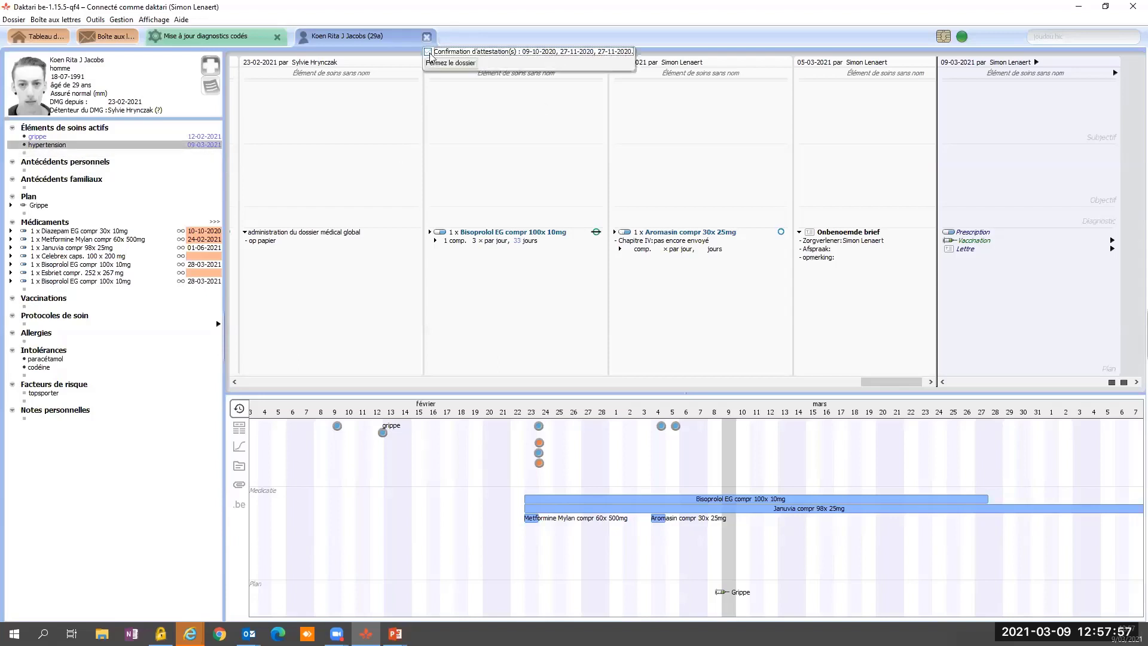
Step: Close the patient record and rerun the audit for uncoded chronic cardiovascular conditions or hypertension
{"action": "left_click", "coordinate": [437, 64]}
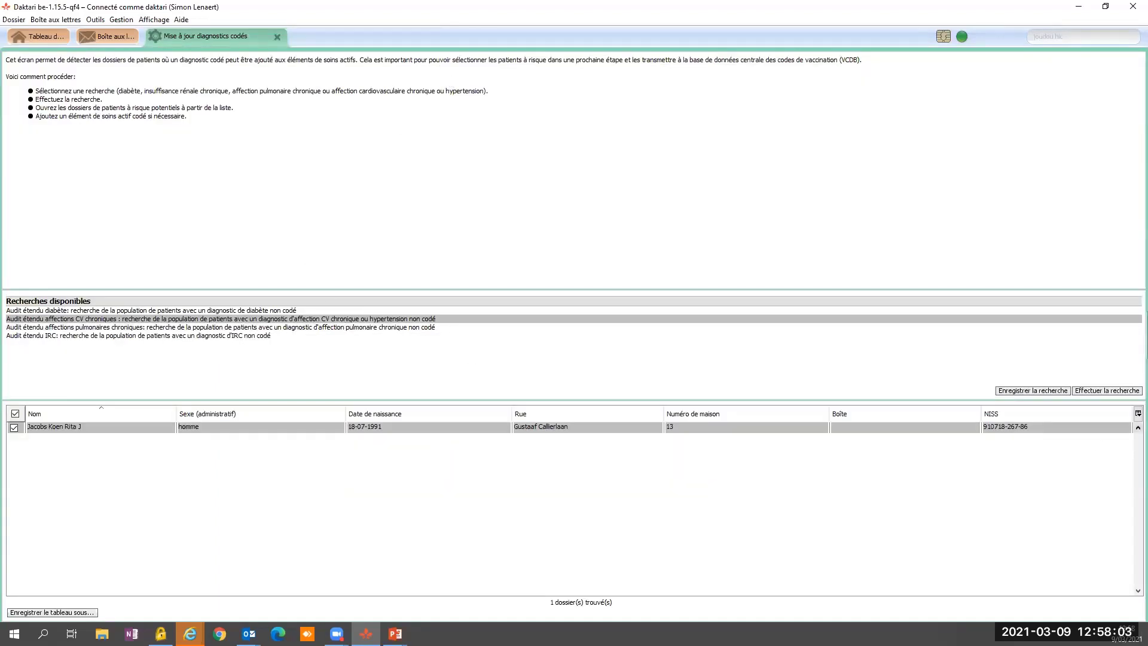
{"action": "left_click", "coordinate": [1094, 391]}
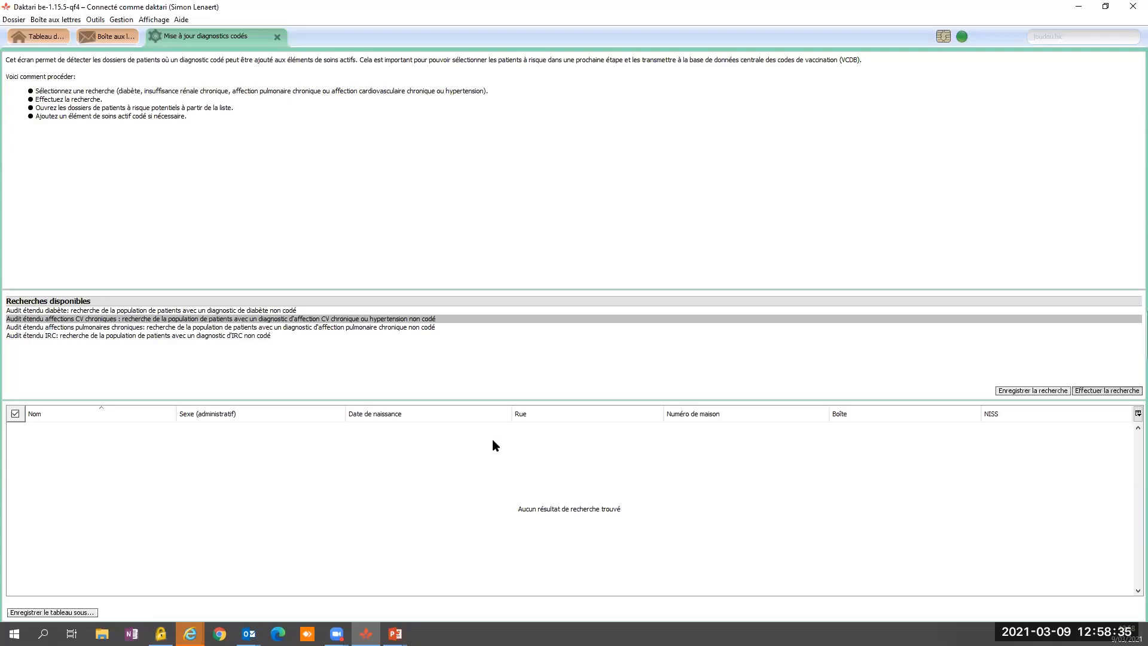
Step: Bring up the file-saving dialog for the chronic cardiovascular audit search and cancel it
{"action": "left_click", "coordinate": [1037, 392]}
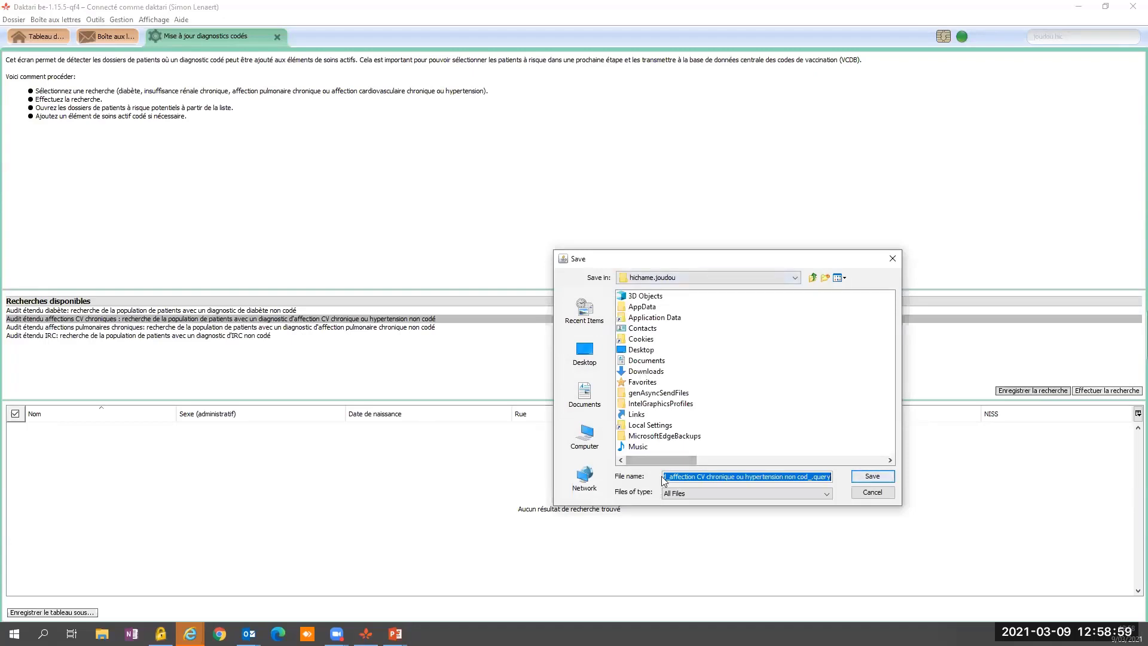
{"action": "left_click", "coordinate": [887, 258]}
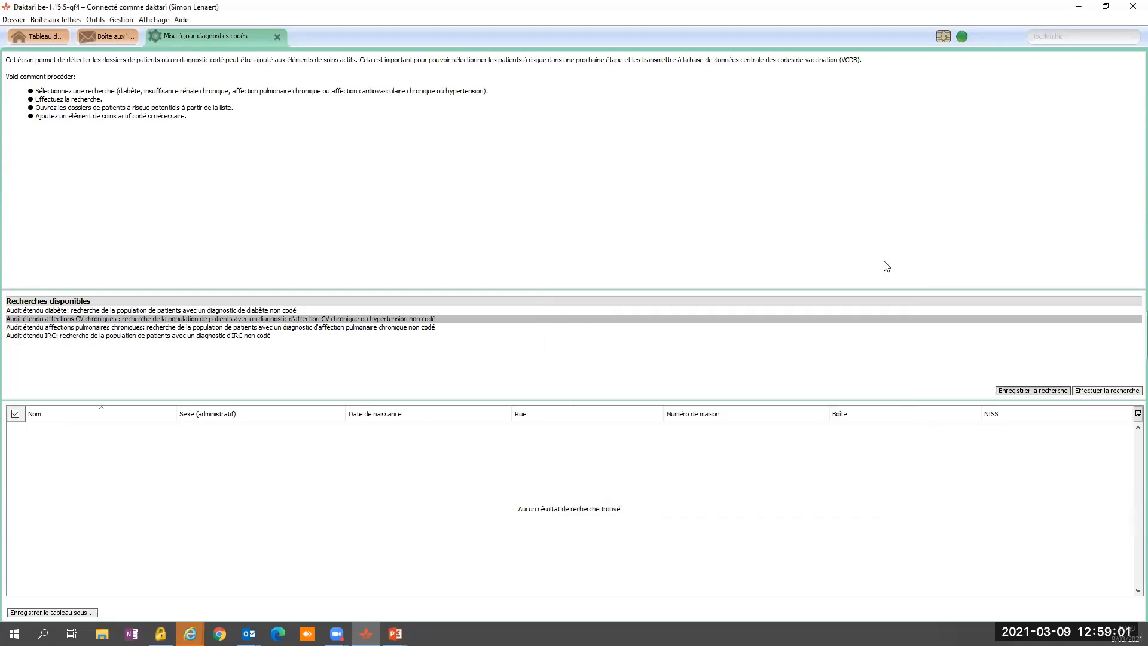
Step: Open the advanced search, bring up the file chooser for loading a saved search, and cancel it
{"action": "left_click", "coordinate": [98, 20]}
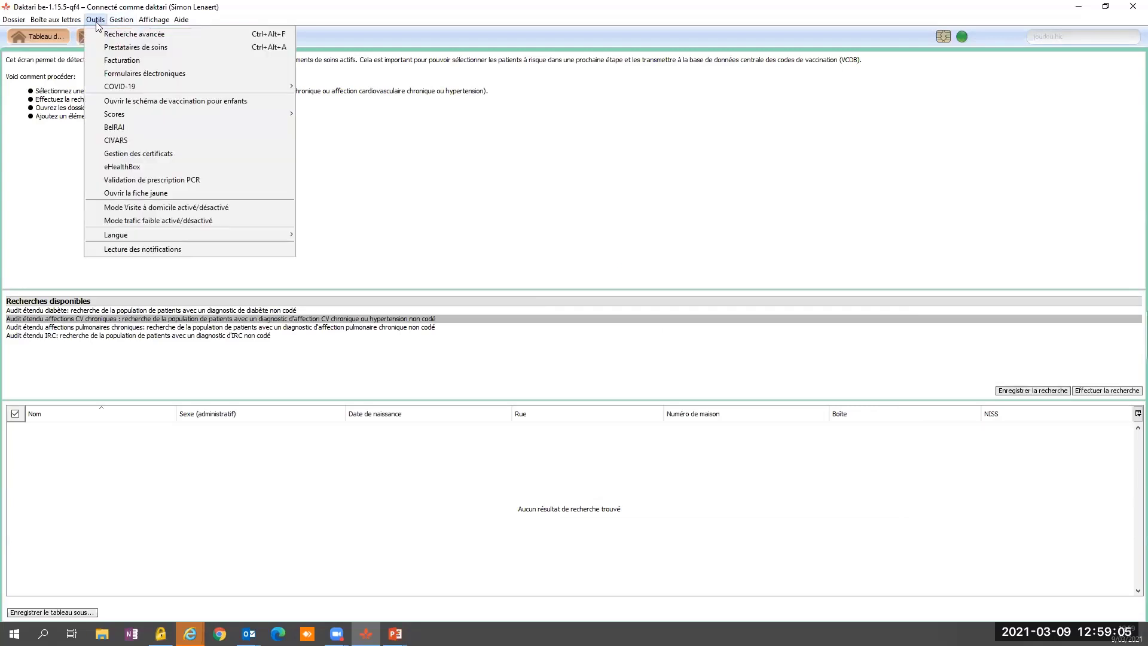
{"action": "left_click", "coordinate": [110, 35]}
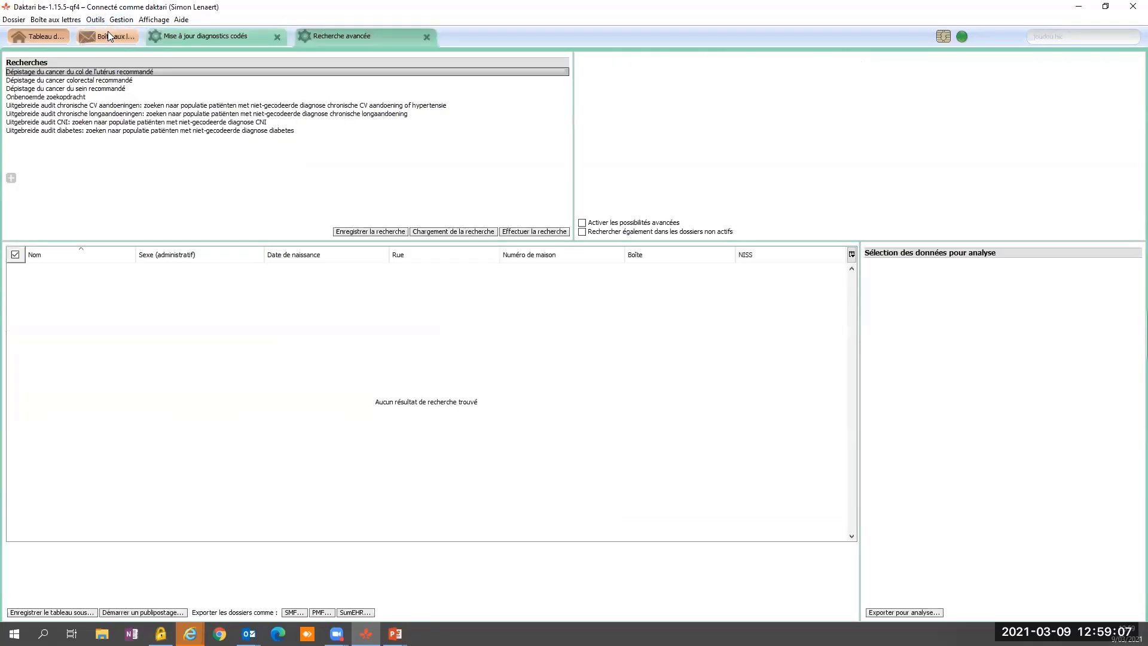
{"action": "left_click", "coordinate": [452, 232]}
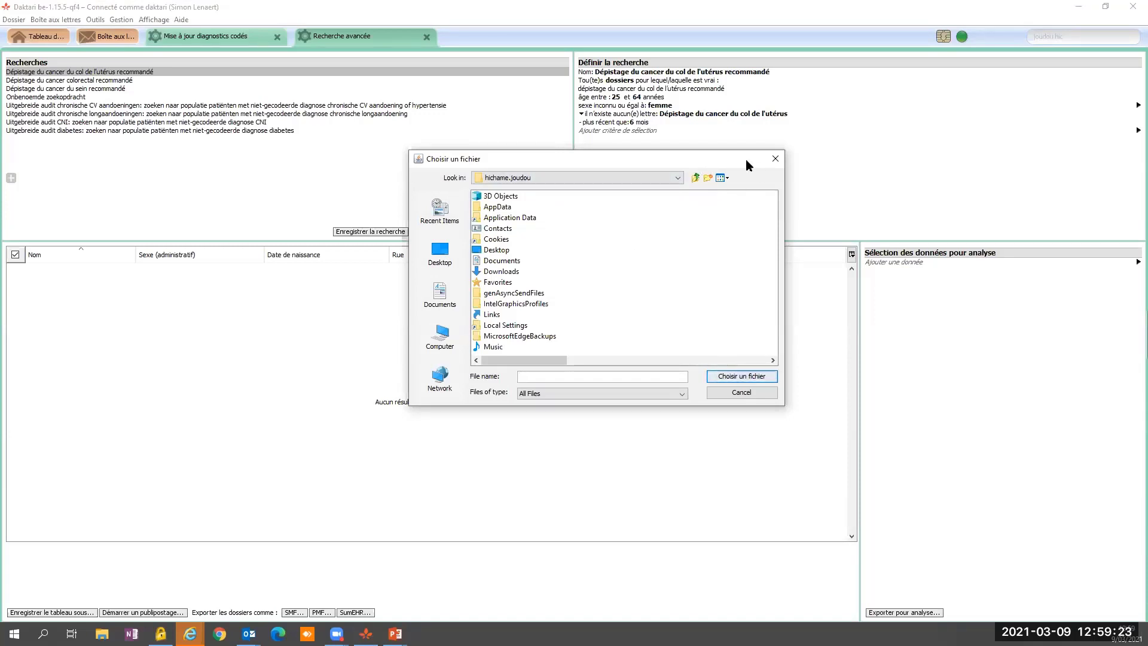
{"action": "left_click_drag", "start_coordinate": [744, 159], "coordinate": [748, 165]}
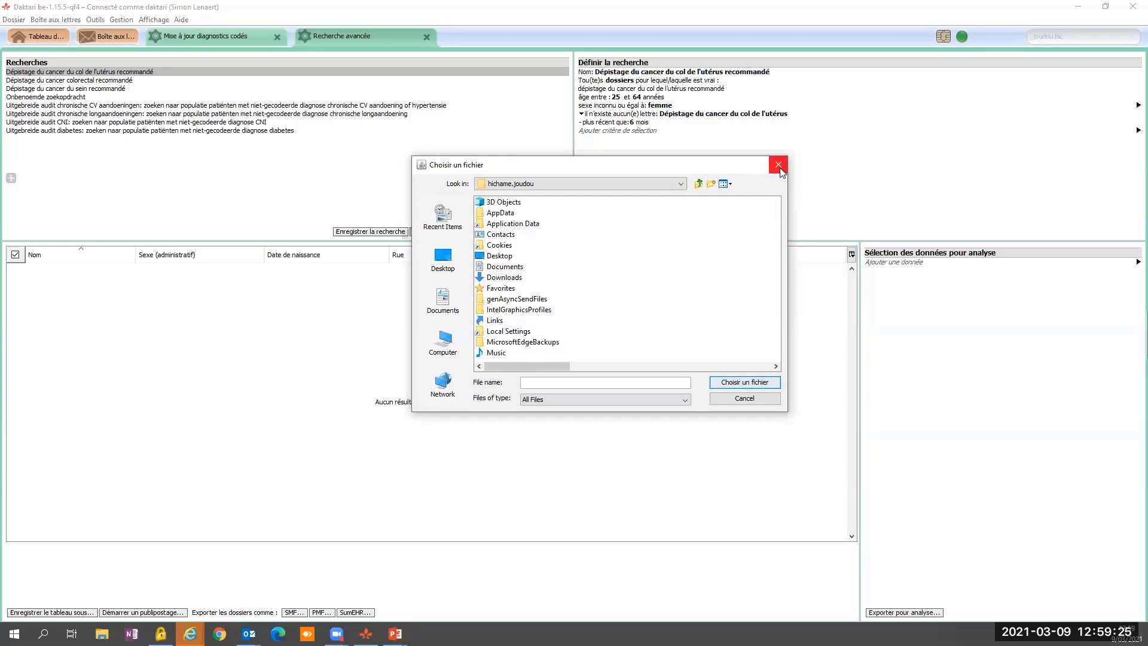
{"action": "left_click", "coordinate": [779, 167]}
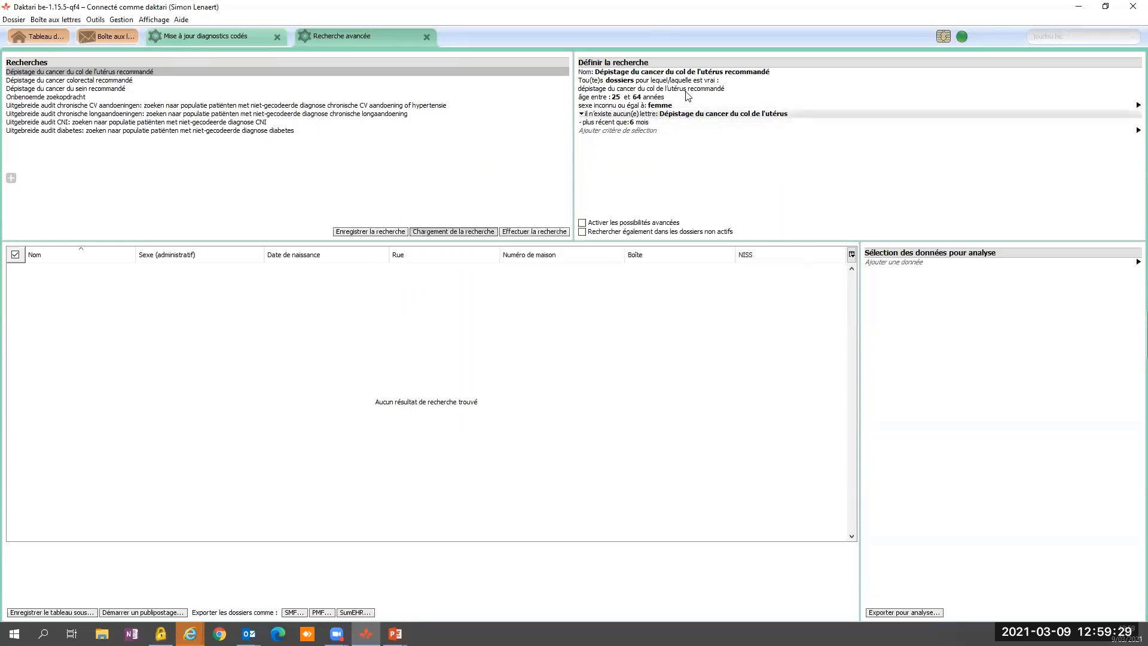
Step: Examine the full selection criteria of the saved audit search for uncoded chronic cardiovascular conditions or hypertension
{"action": "left_click", "coordinate": [324, 106]}
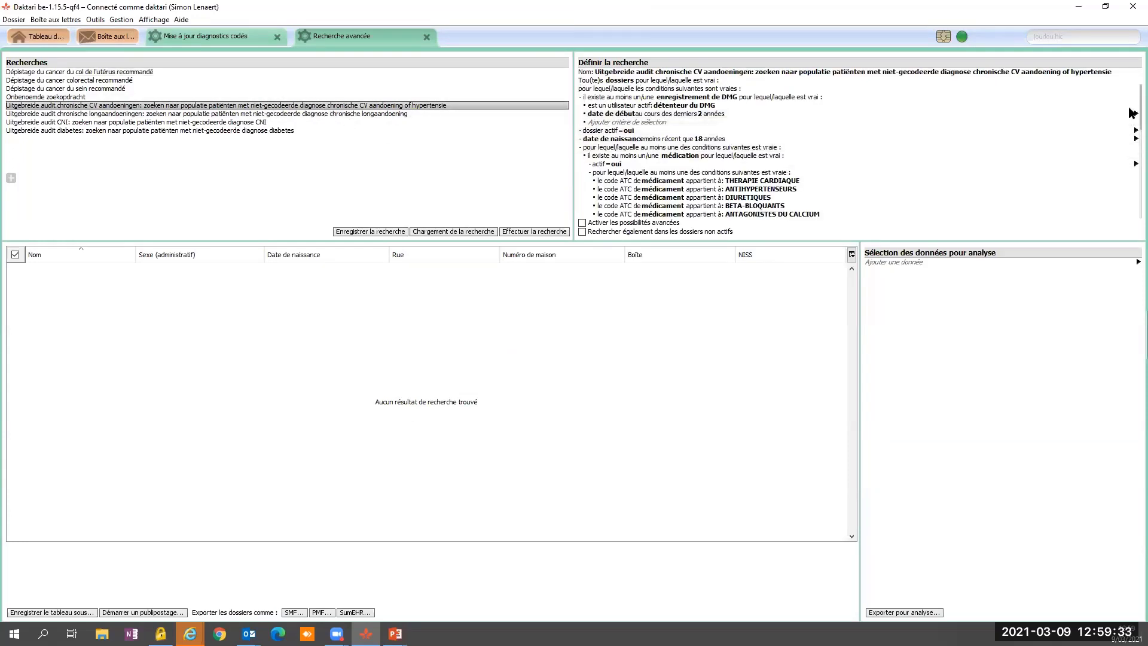
{"action": "scroll", "coordinate": [1132, 108], "scroll_direction": "down", "scroll_amount": 4}
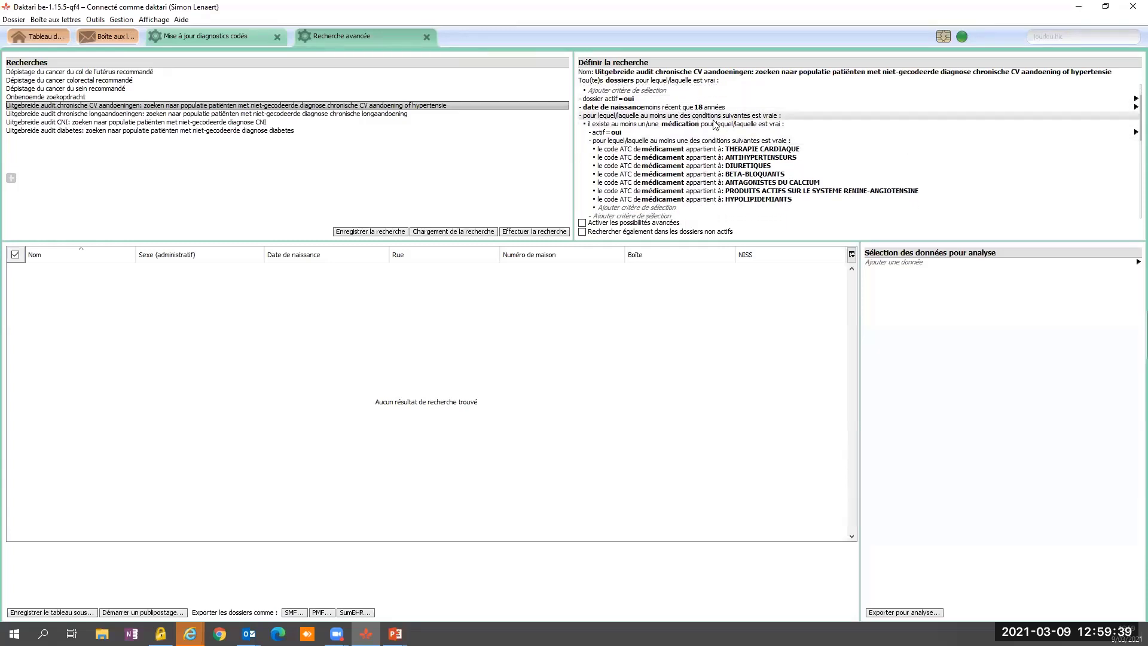
{"action": "scroll", "coordinate": [1132, 126], "scroll_direction": "down", "scroll_amount": 4}
{"action": "scroll", "coordinate": [1132, 137], "scroll_direction": "down", "scroll_amount": 6}
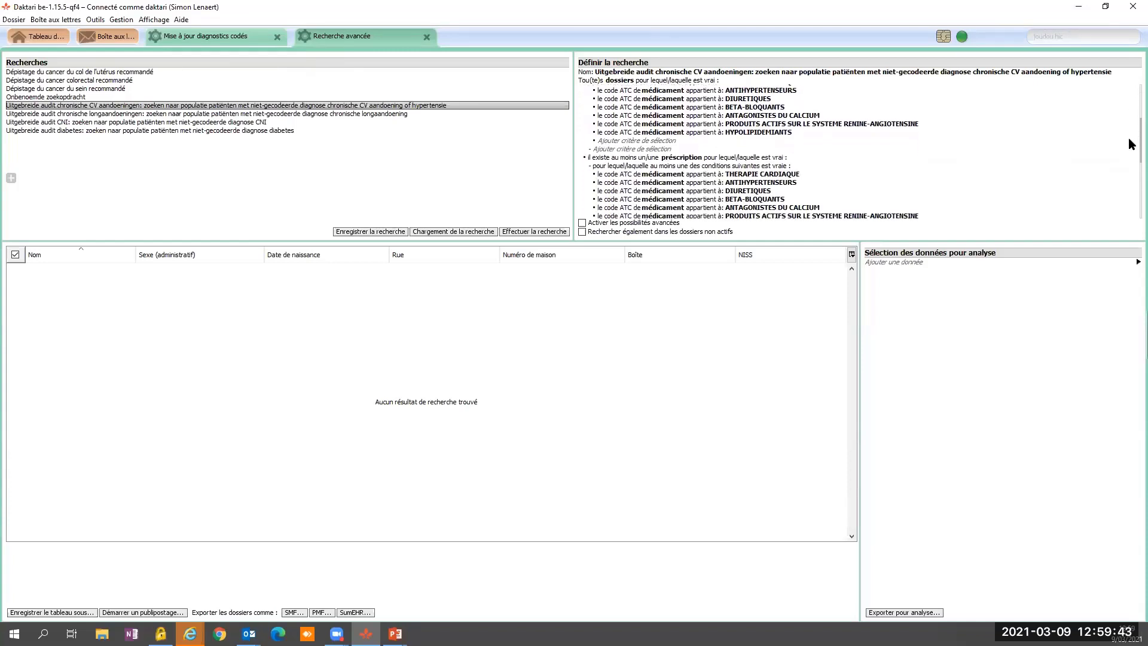
{"action": "scroll", "coordinate": [1135, 160], "scroll_direction": "down", "scroll_amount": 3}
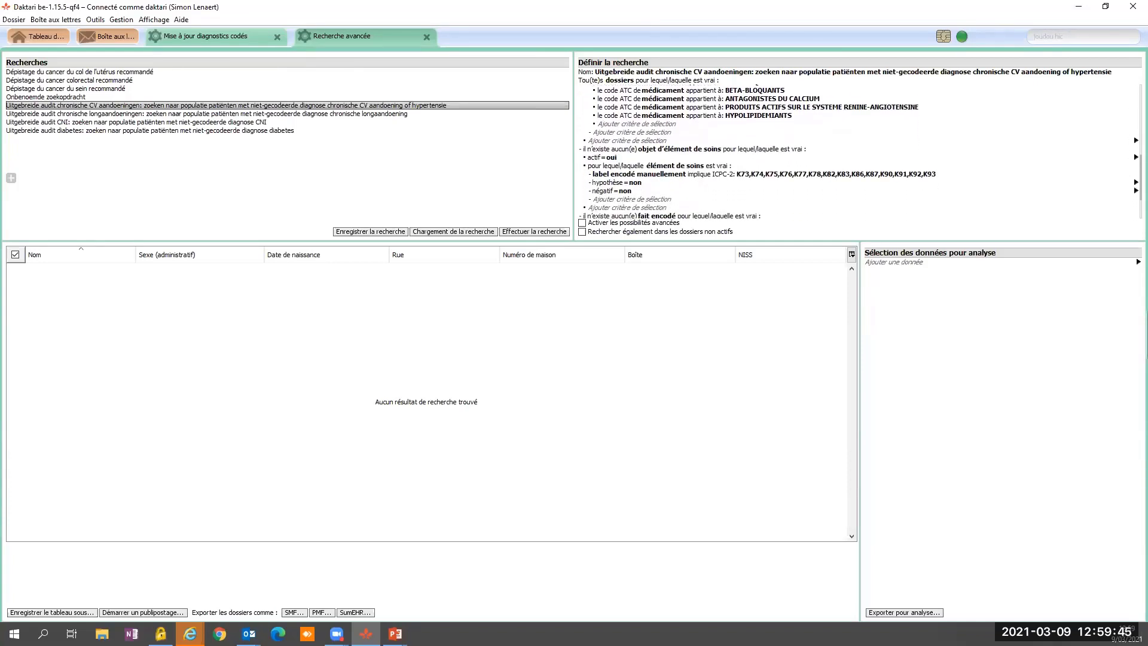
{"action": "scroll", "coordinate": [1135, 179], "scroll_direction": "down", "scroll_amount": 4}
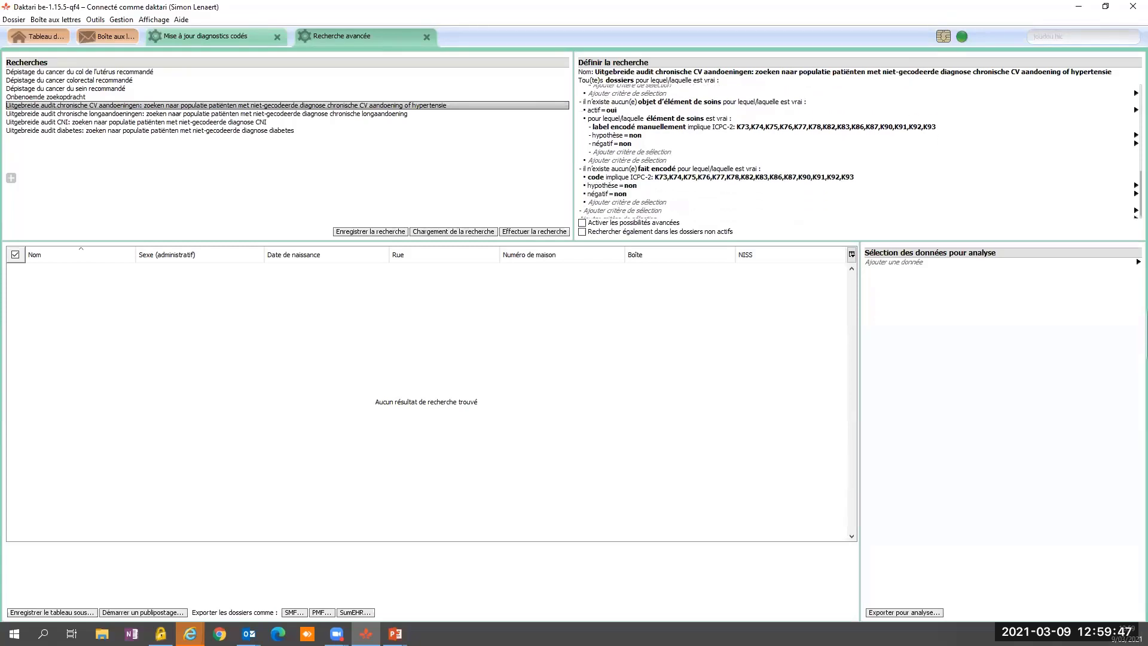
{"action": "left_click_drag", "start_coordinate": [1134, 194], "coordinate": [1132, 107]}
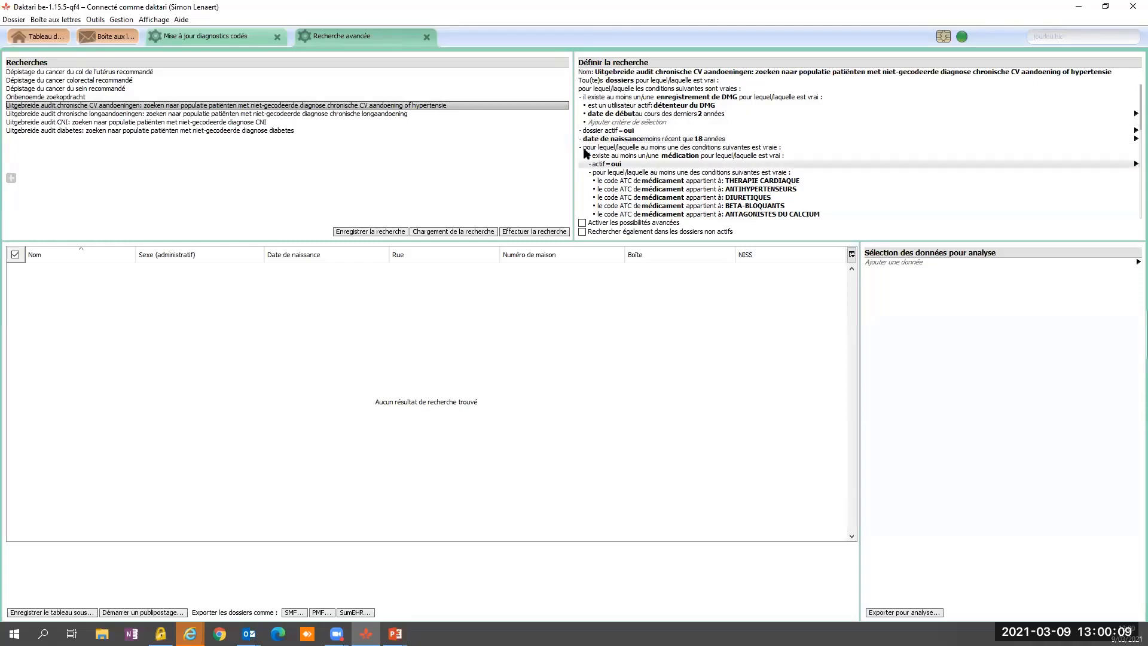
Step: Examine the full selection criteria of the saved audit search for uncoded diabetes diagnoses
{"action": "left_click", "coordinate": [219, 136]}
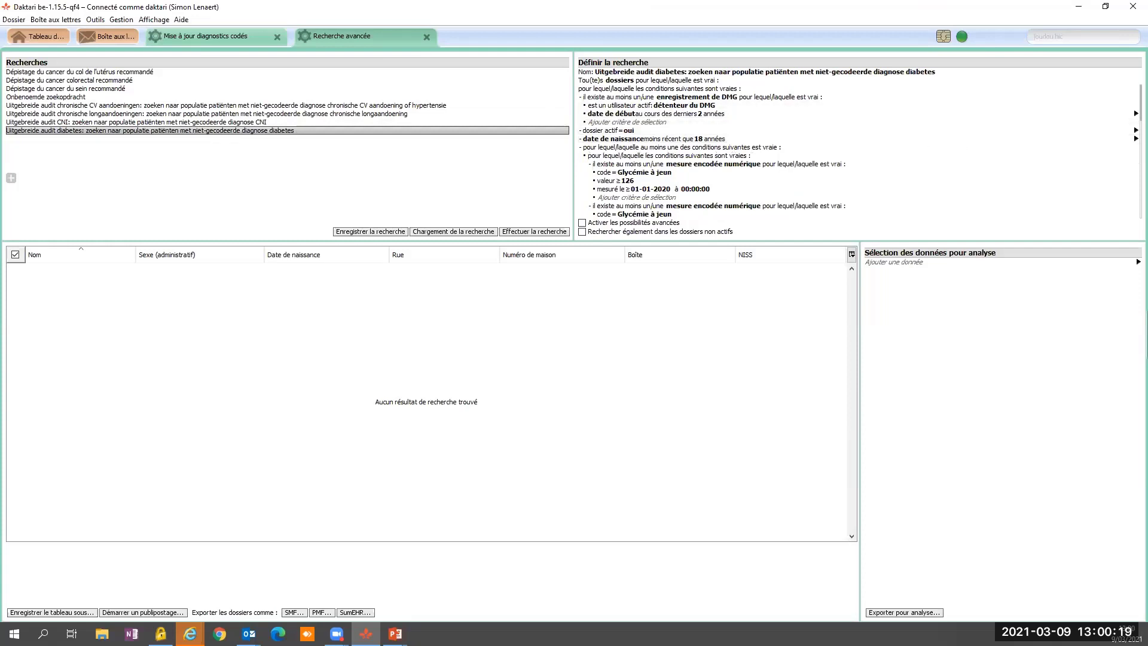
{"action": "scroll", "coordinate": [1131, 114], "scroll_direction": "down", "scroll_amount": 4}
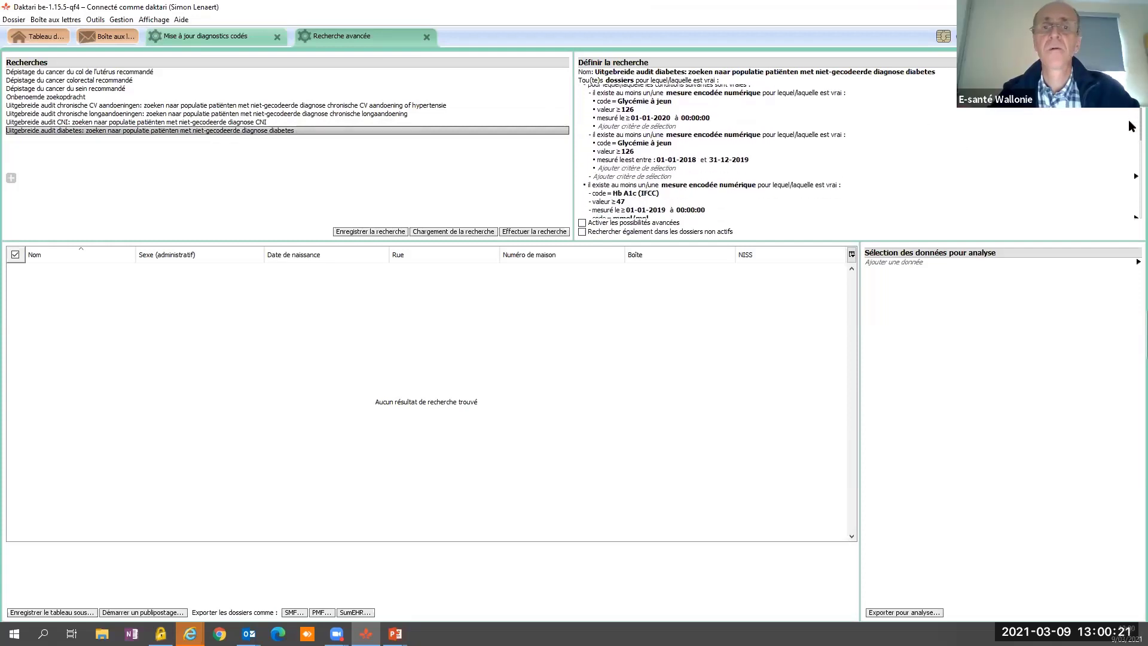
{"action": "scroll", "coordinate": [1131, 132], "scroll_direction": "down", "scroll_amount": 3}
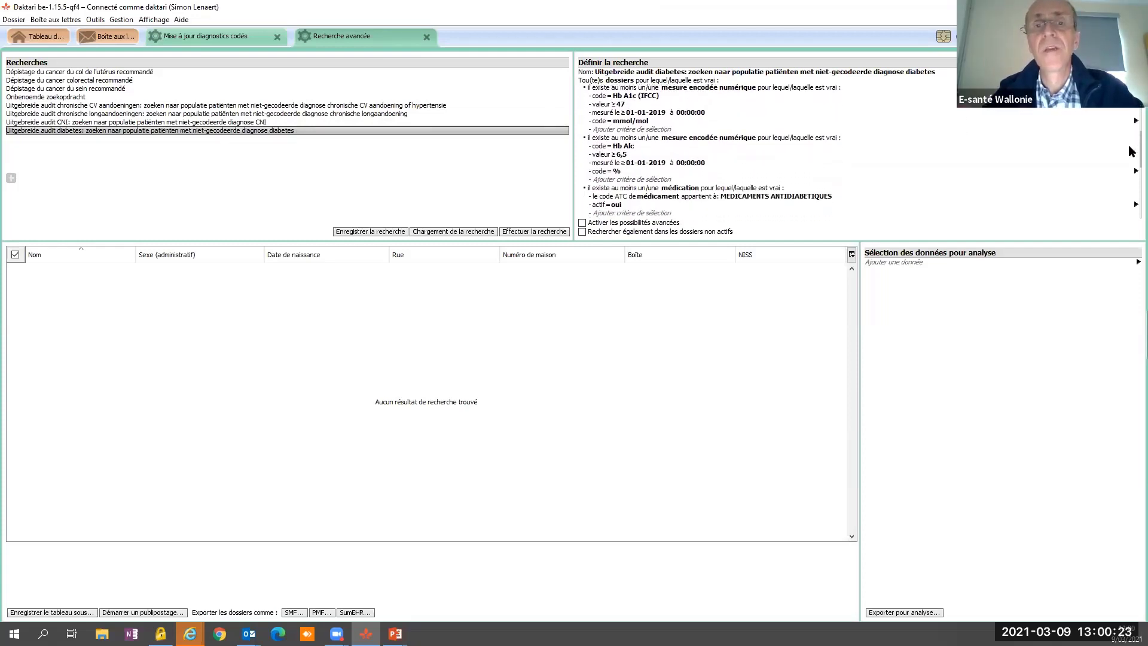
{"action": "scroll", "coordinate": [1132, 152], "scroll_direction": "down", "scroll_amount": 4}
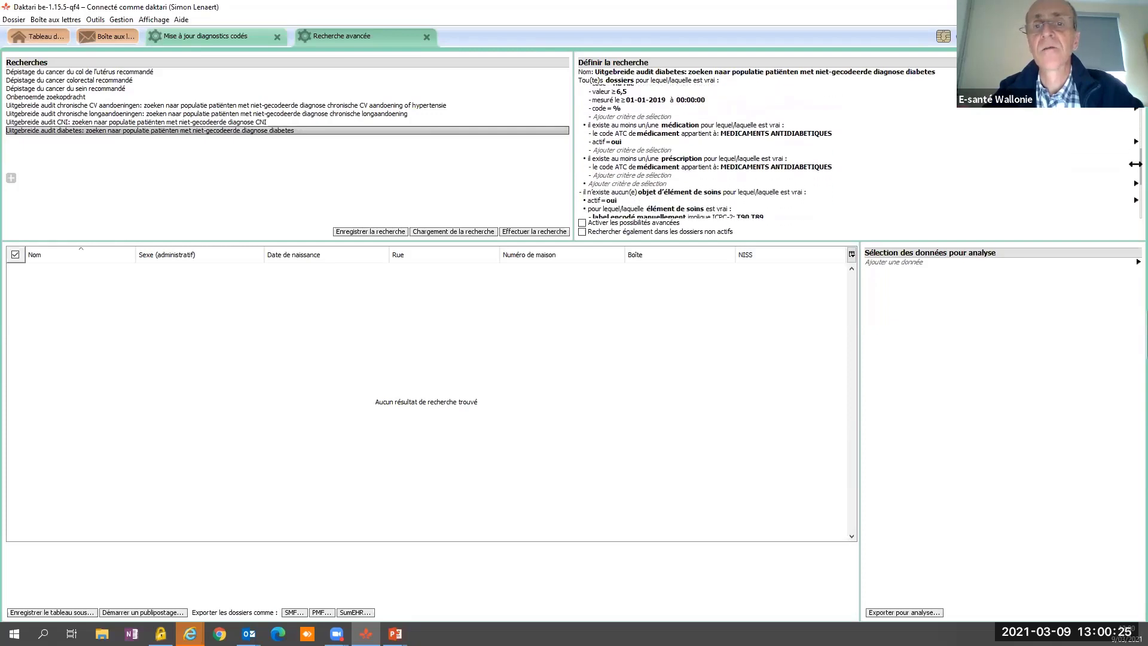
{"action": "scroll", "coordinate": [1132, 161], "scroll_direction": "down", "scroll_amount": 4}
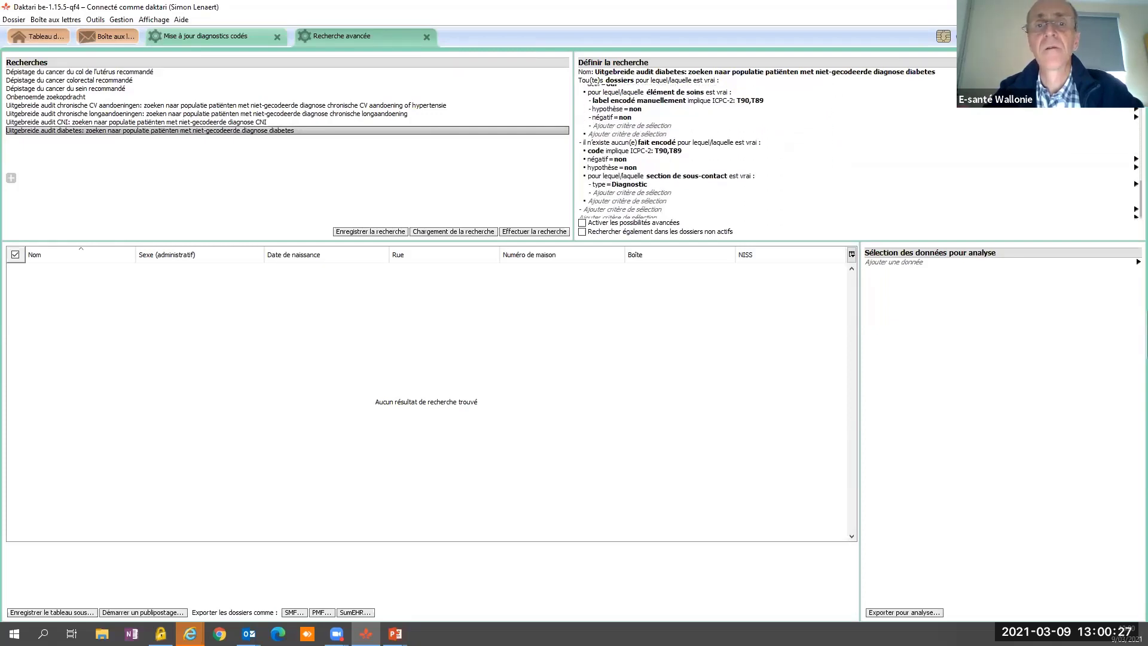
{"action": "scroll", "coordinate": [1088, 182], "scroll_direction": "up", "scroll_amount": 2}
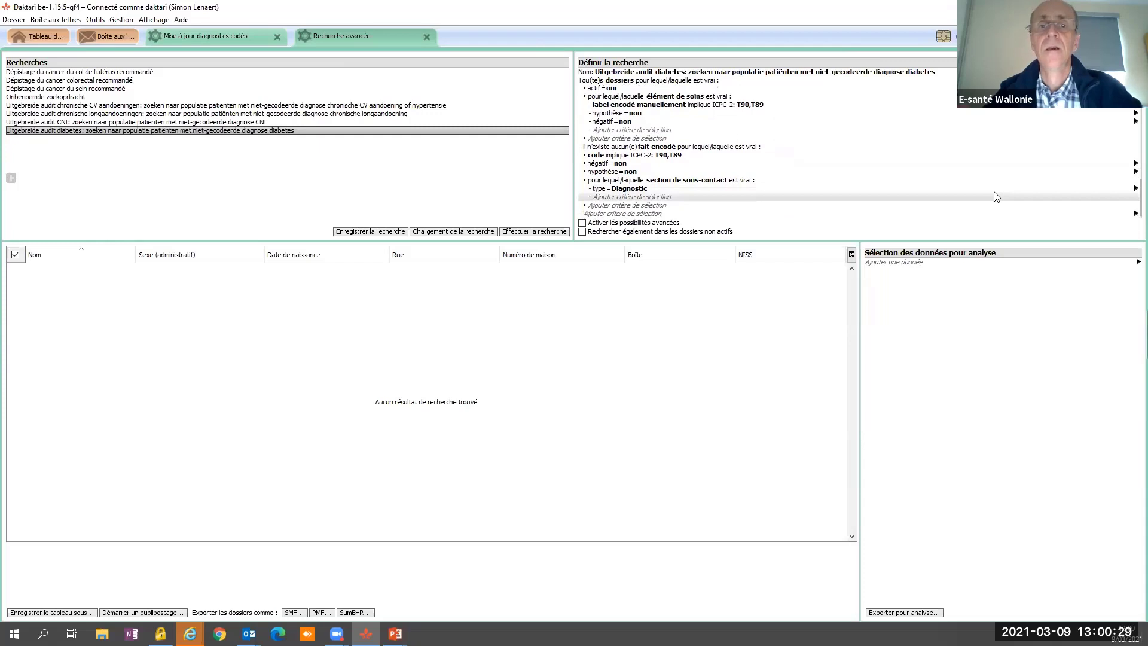
{"action": "scroll", "coordinate": [996, 197], "scroll_direction": "down", "scroll_amount": 2}
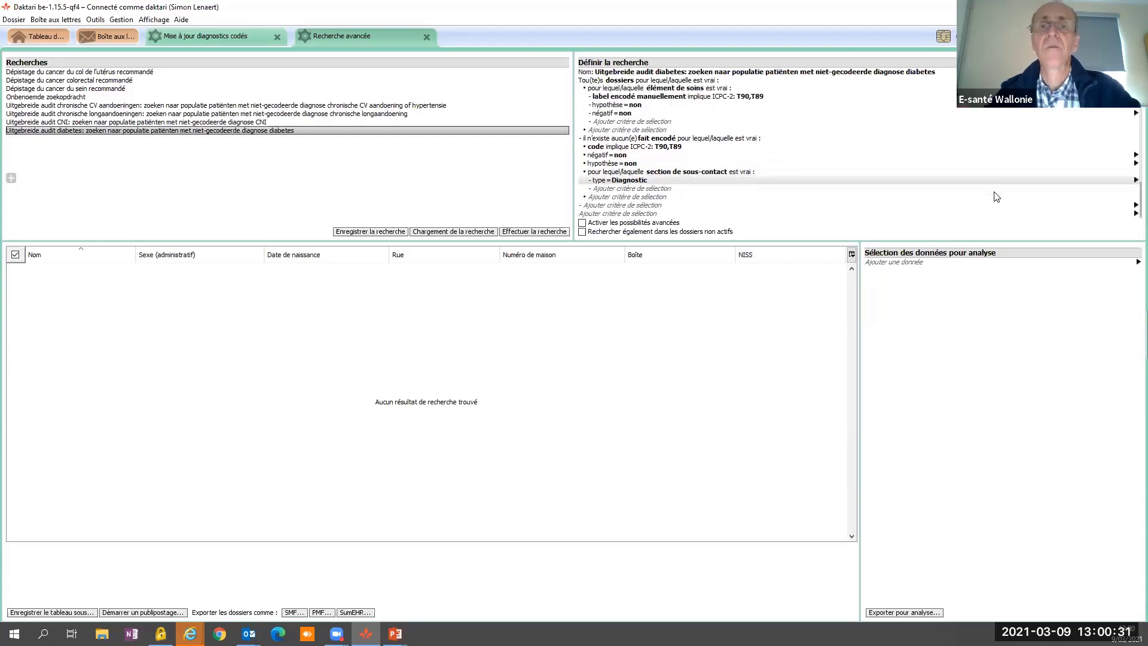
Step: Review the diabetes audit's care element, prescription and medication criteria for antidiabetic drugs, and close the advanced search
{"action": "scroll", "coordinate": [875, 155], "scroll_direction": "up", "scroll_amount": 1}
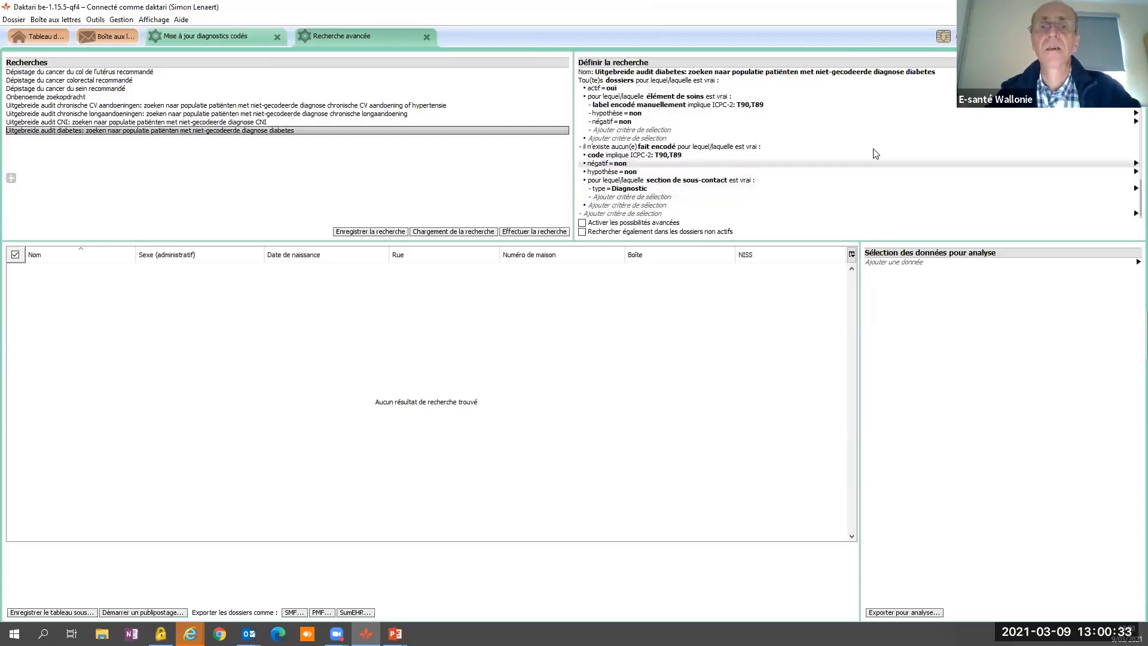
{"action": "scroll", "coordinate": [807, 155], "scroll_direction": "up", "scroll_amount": 5}
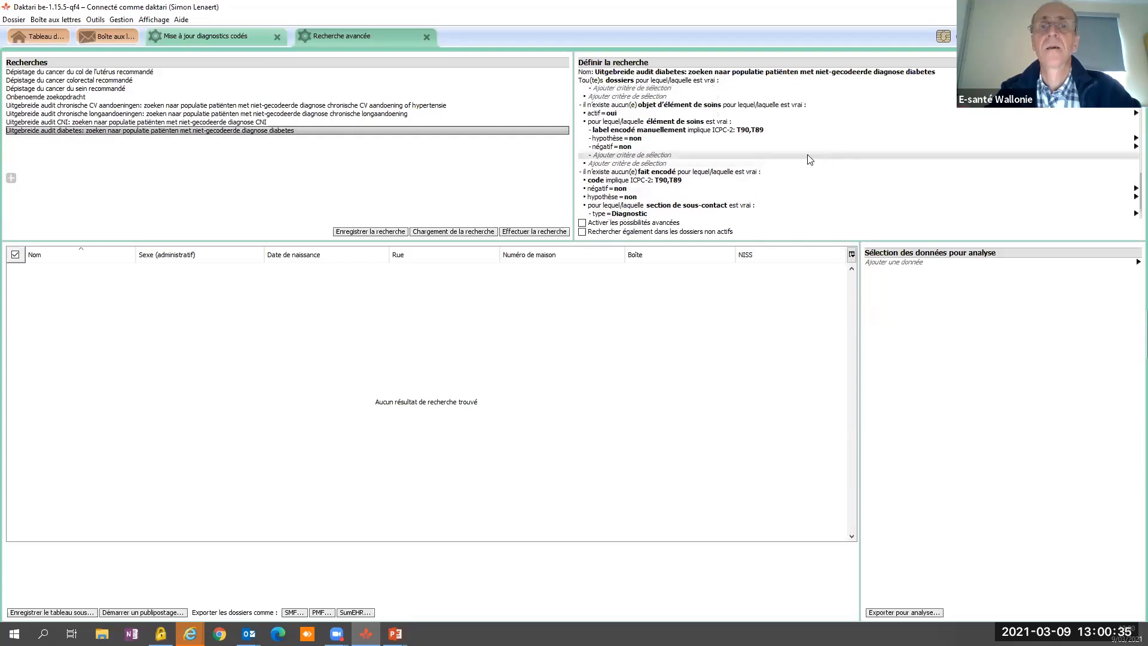
{"action": "scroll", "coordinate": [800, 155], "scroll_direction": "up", "scroll_amount": 1}
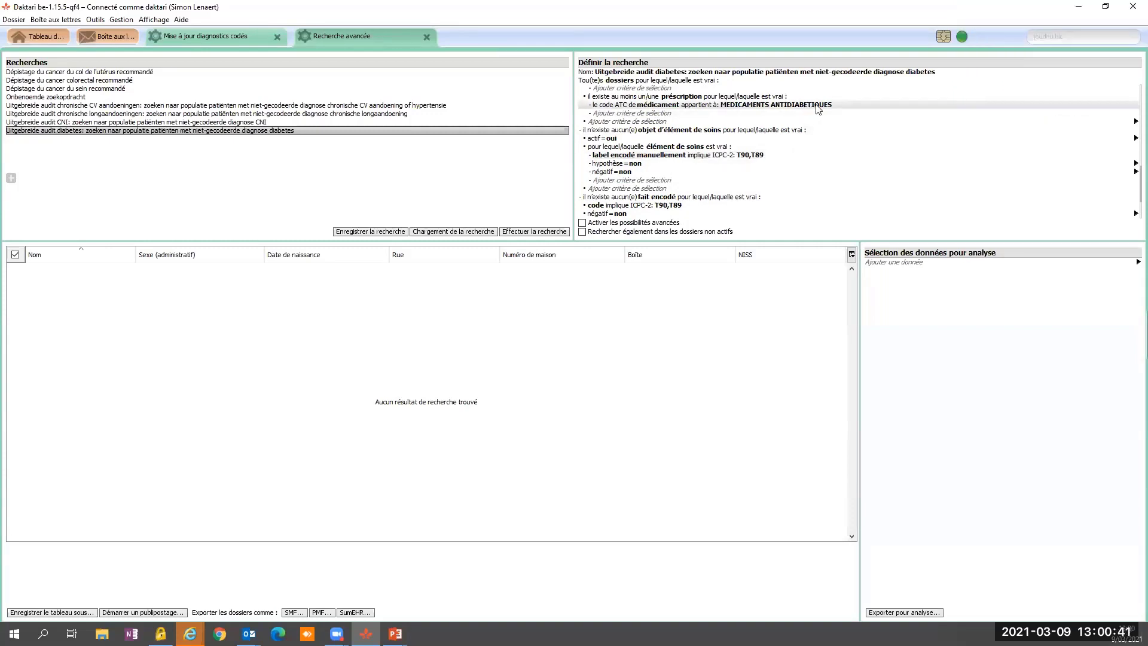
{"action": "scroll", "coordinate": [734, 104], "scroll_direction": "up", "scroll_amount": 1}
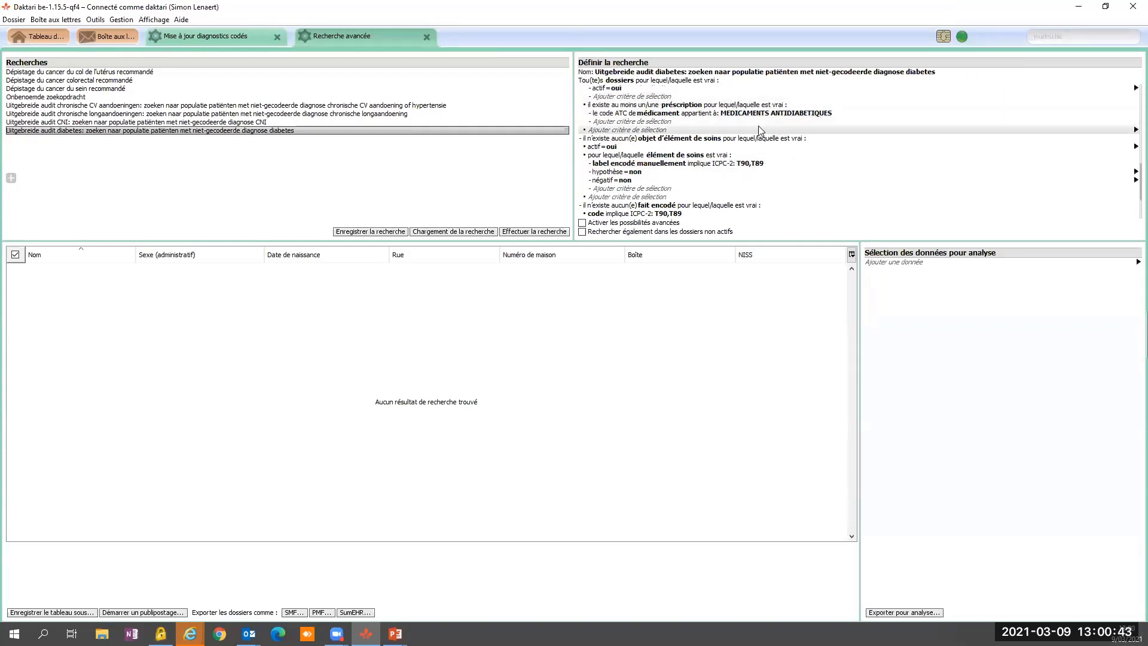
{"action": "scroll", "coordinate": [752, 130], "scroll_direction": "up", "scroll_amount": 1}
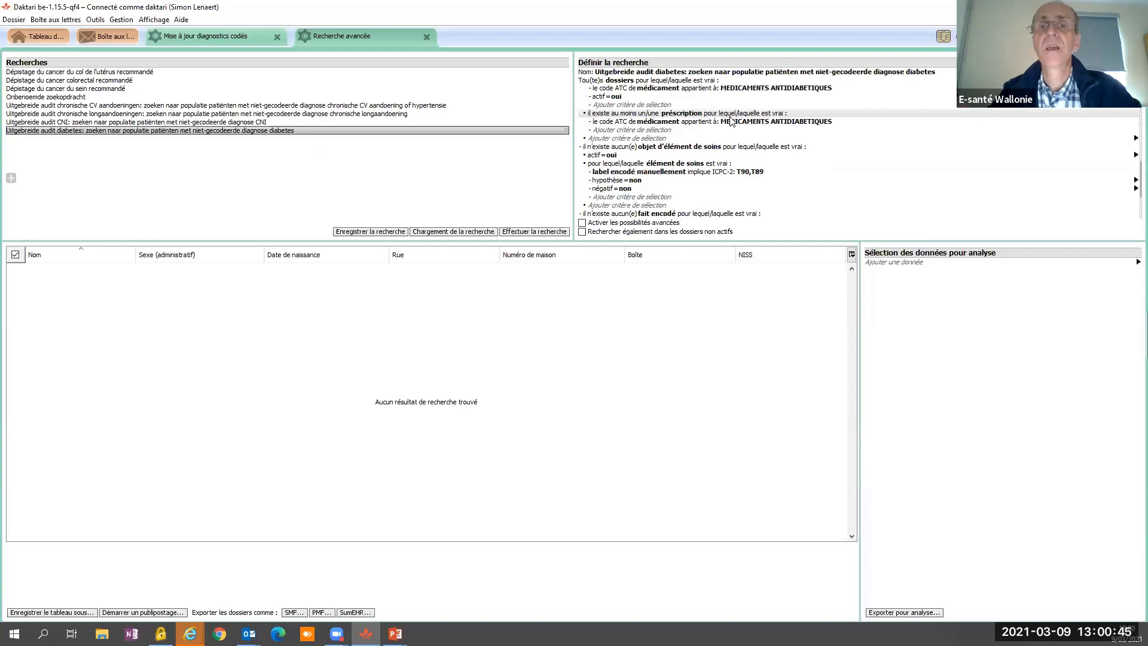
{"action": "left_click", "coordinate": [741, 123]}
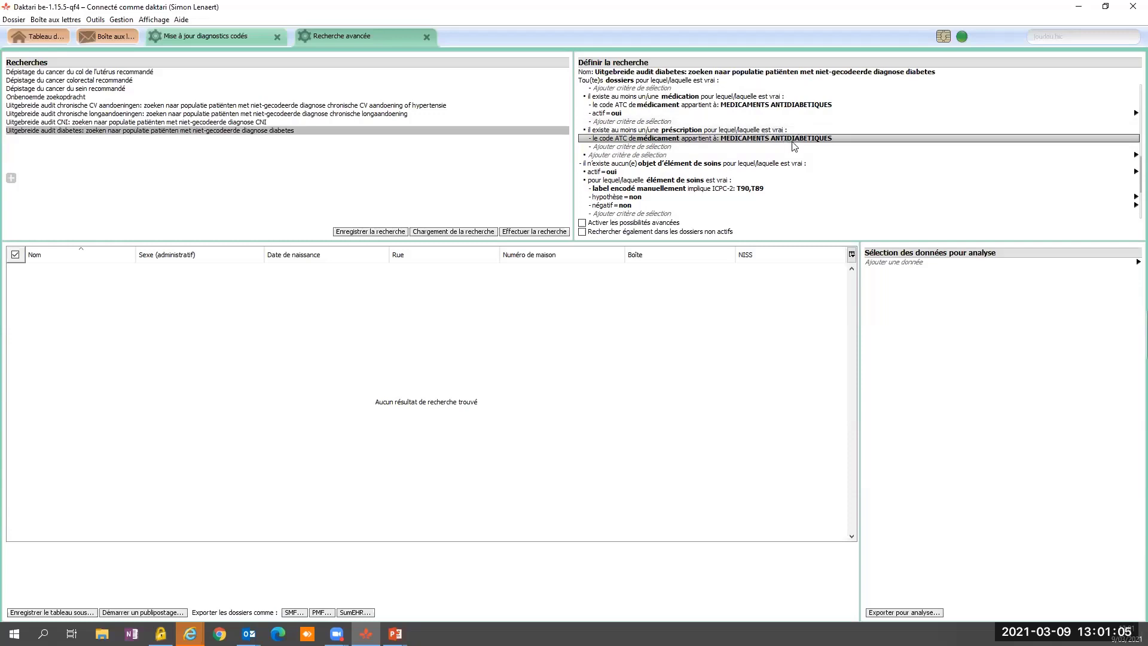
{"action": "scroll", "coordinate": [792, 144], "scroll_direction": "up", "scroll_amount": 2}
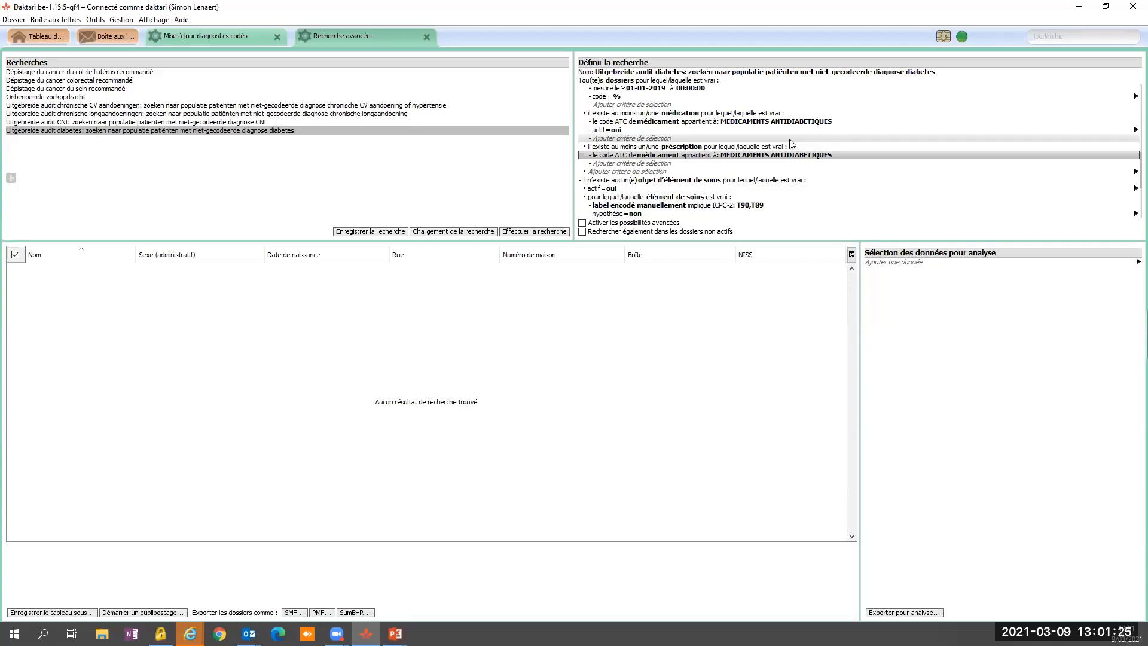
{"action": "scroll", "coordinate": [834, 168], "scroll_direction": "up", "scroll_amount": 1}
{"action": "scroll", "coordinate": [836, 177], "scroll_direction": "up", "scroll_amount": 1}
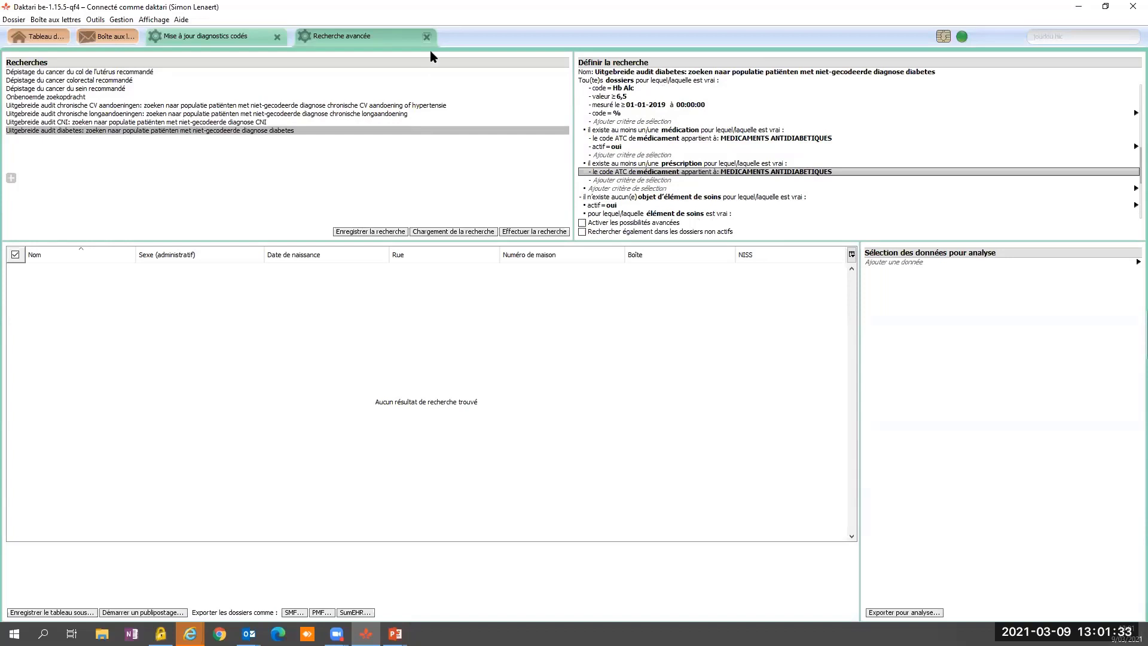
{"action": "key", "text": "ctrl+w"}
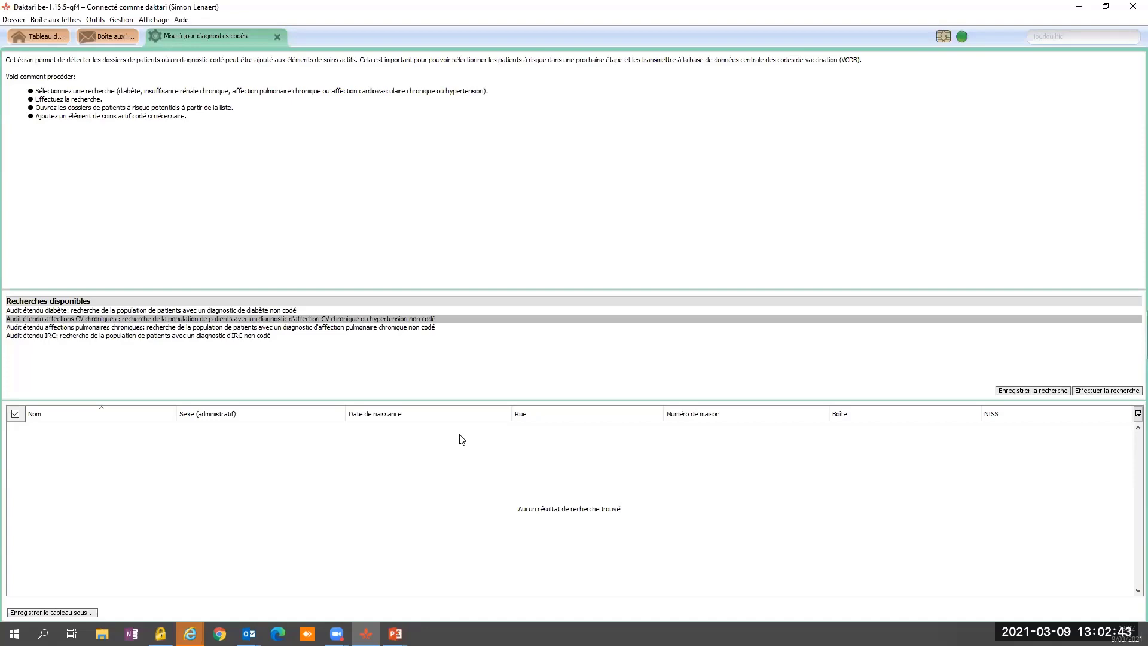
Step: Switch to the PowerPoint slide show and advance to the slide on sending at-risk patients to the central database
{"action": "key", "text": "super+Tab"}
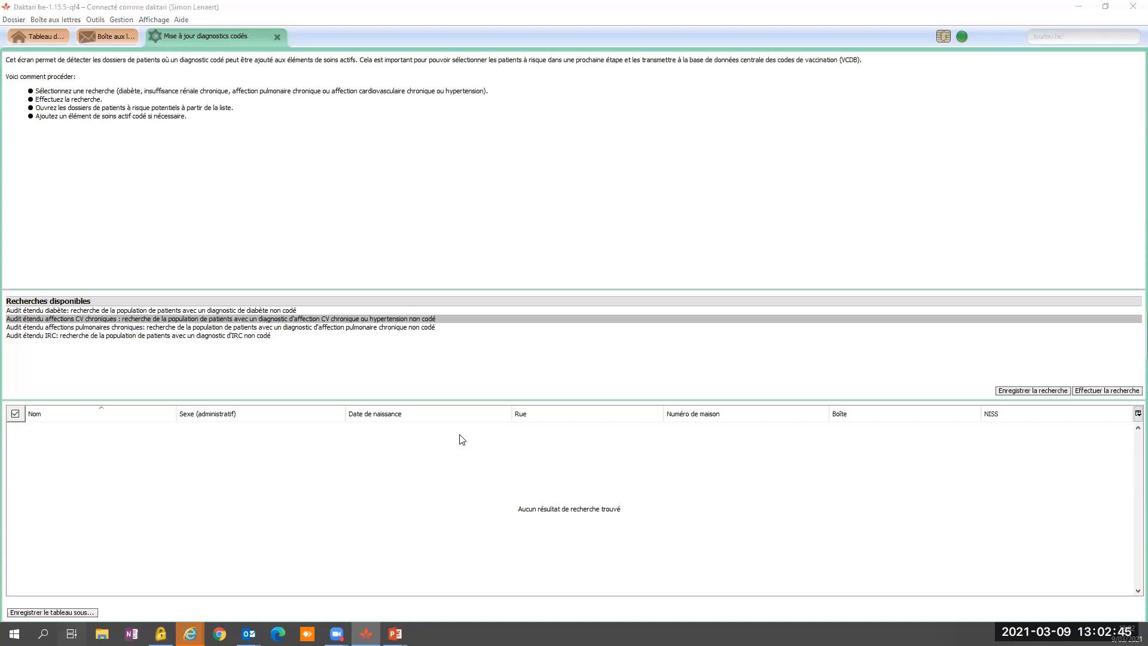
{"action": "left_click", "coordinate": [436, 179]}
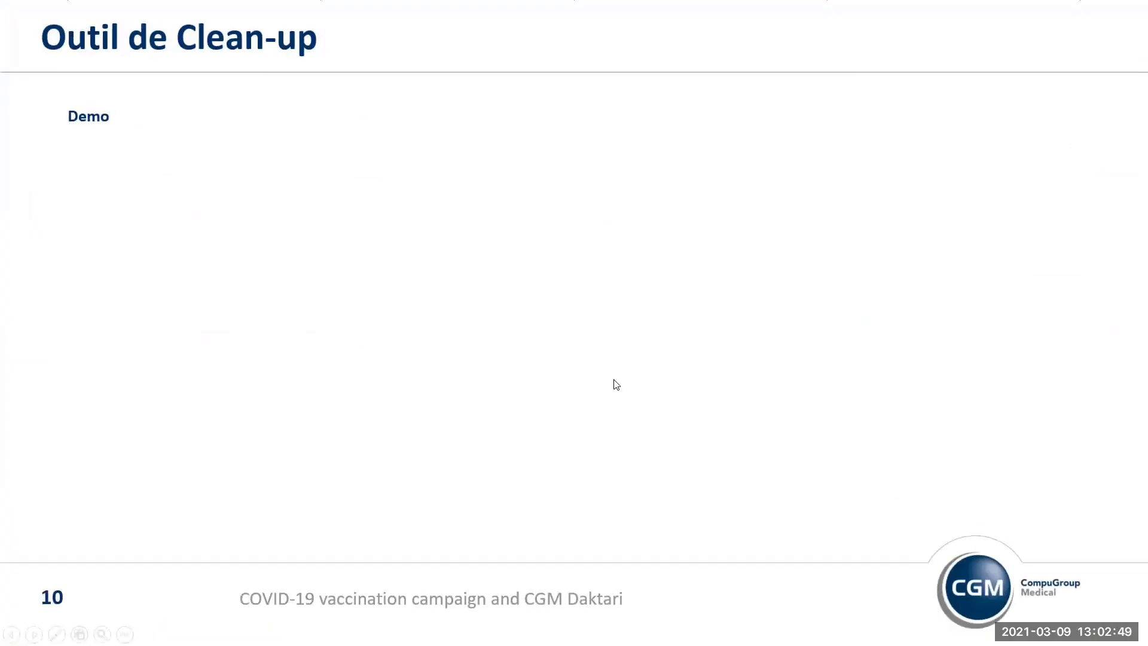
{"action": "key", "text": "Right"}
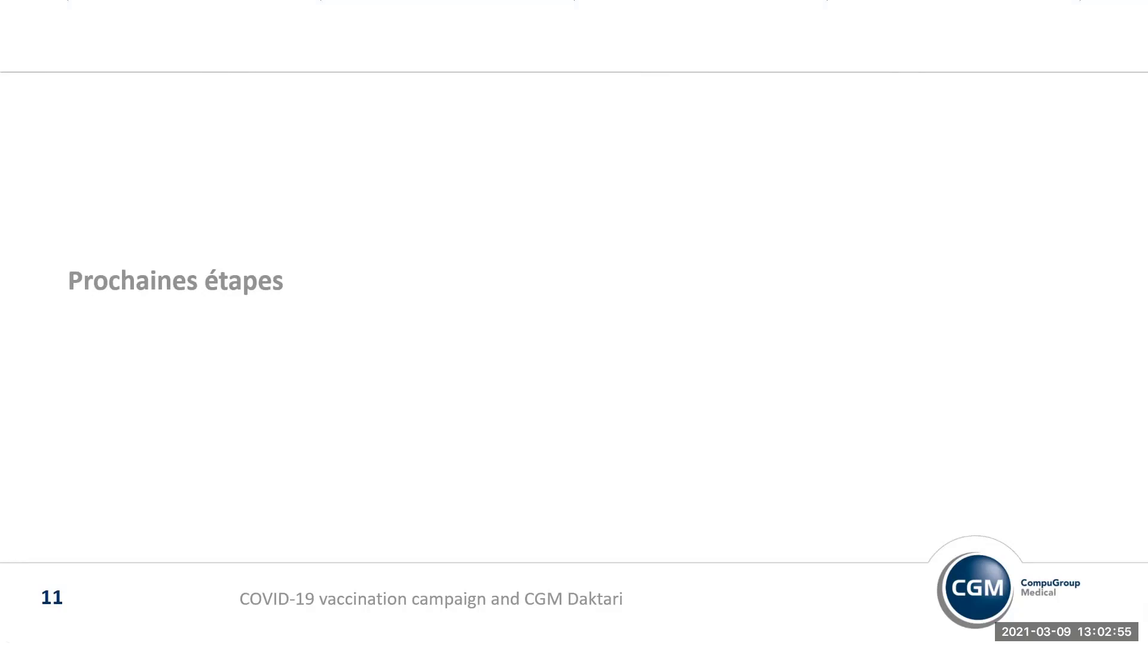
{"action": "key", "text": "Right"}
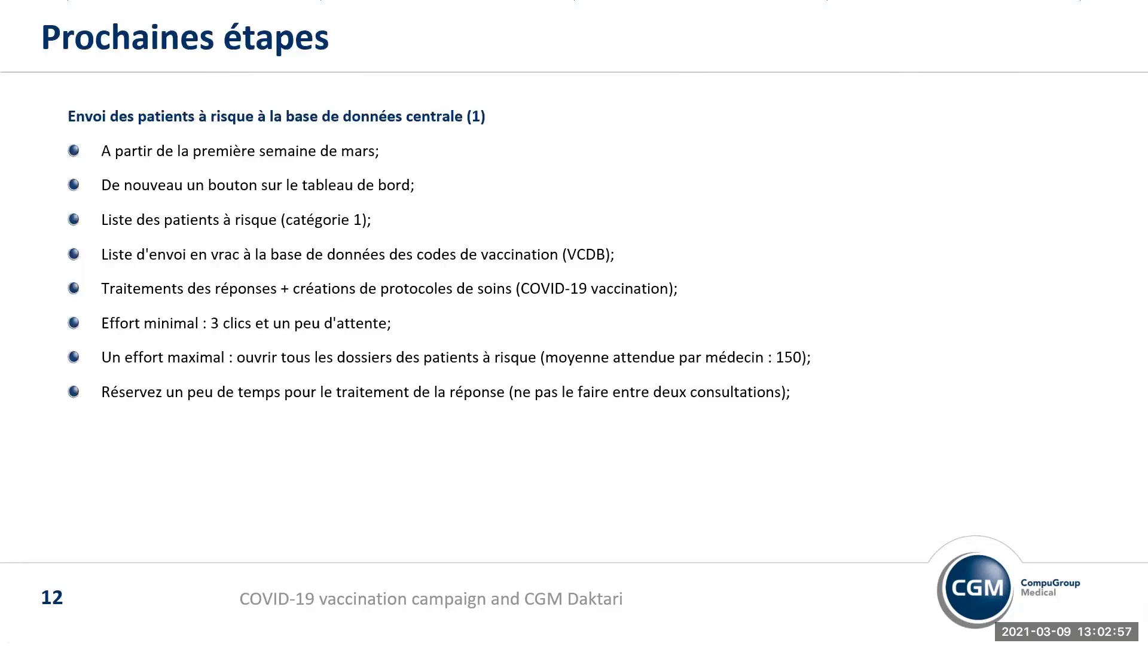
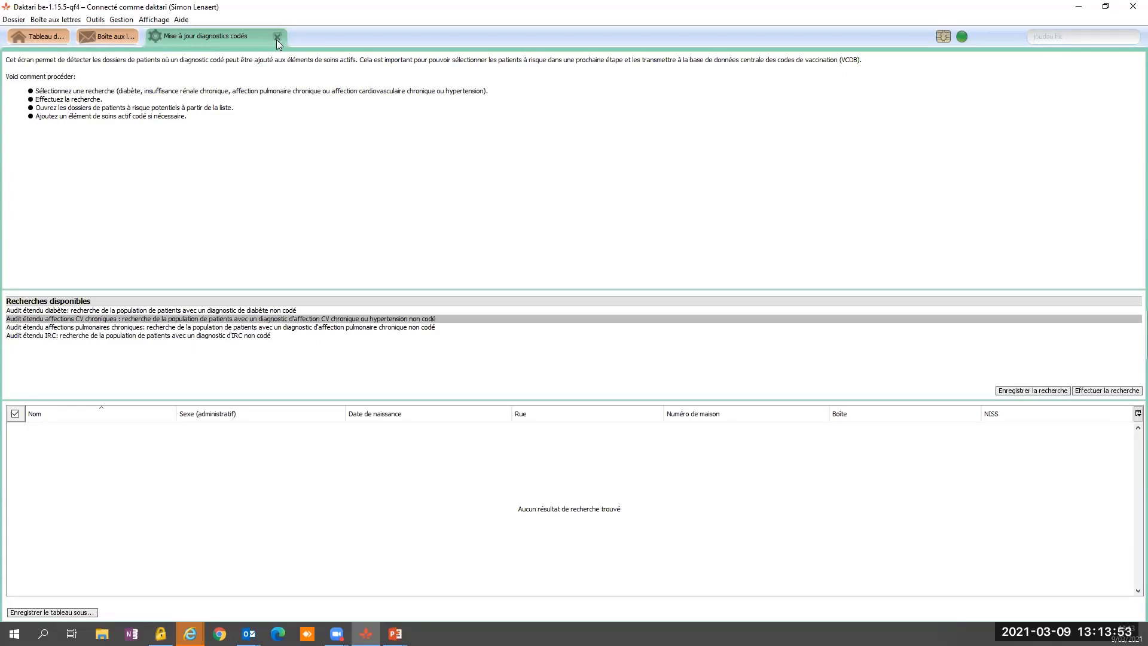
Step: Back in Daktari, close the coded diagnoses update screen to return to the dashboard
{"action": "left_click", "coordinate": [278, 38]}
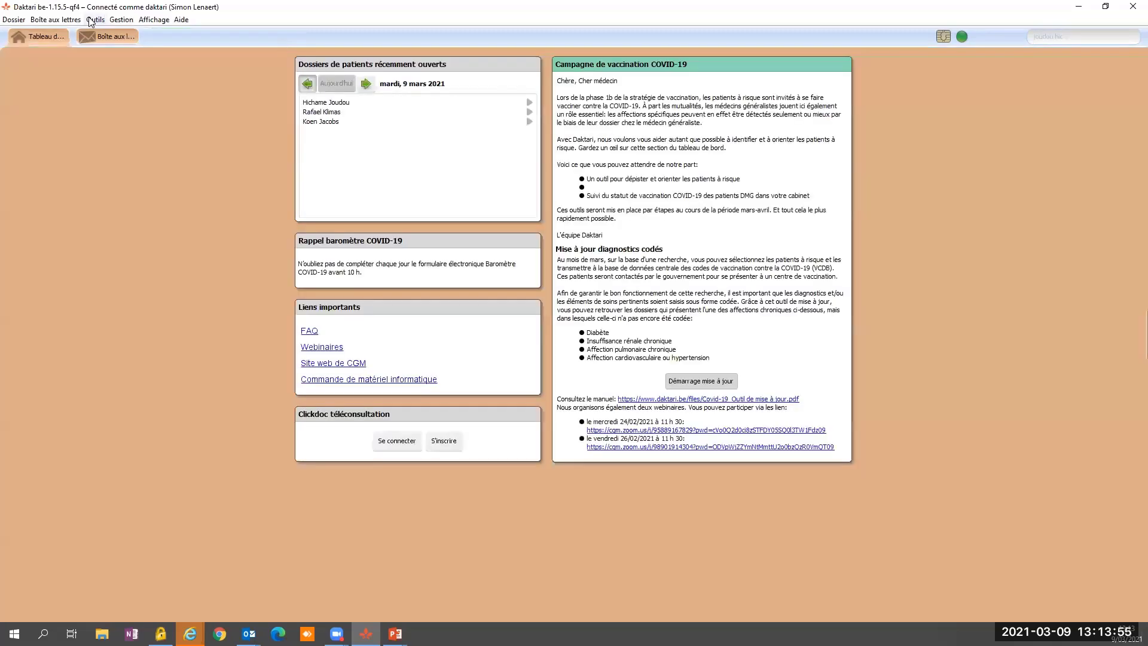
Step: Enable the eHealth toolbar ("Utiliser la barre d'outils eHealth") in the eSanté settings and close the settings
{"action": "left_click", "coordinate": [106, 19]}
{"action": "left_click", "coordinate": [121, 21]}
{"action": "left_click", "coordinate": [122, 21]}
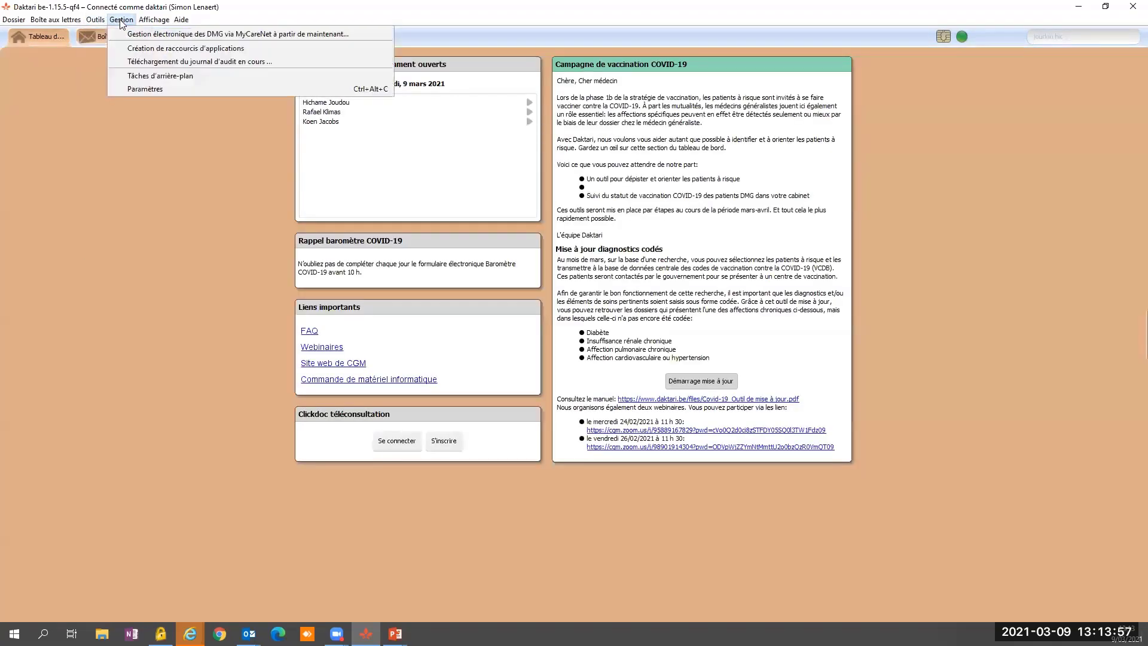
{"action": "left_click", "coordinate": [135, 89]}
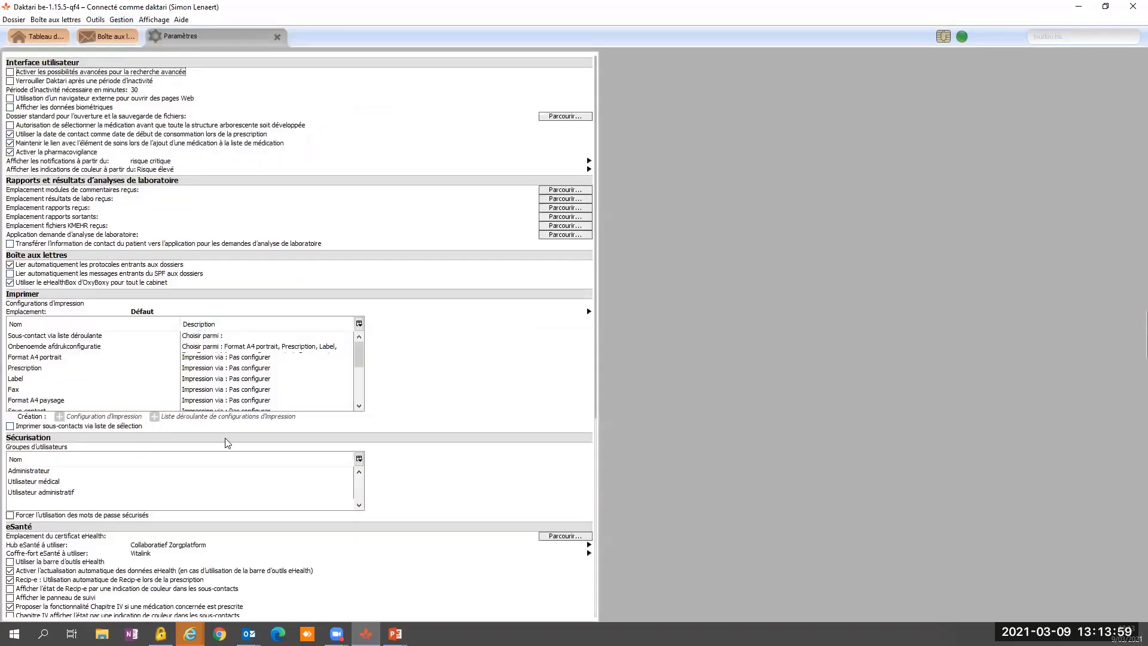
{"action": "scroll", "coordinate": [233, 527], "scroll_direction": "down", "scroll_amount": 1}
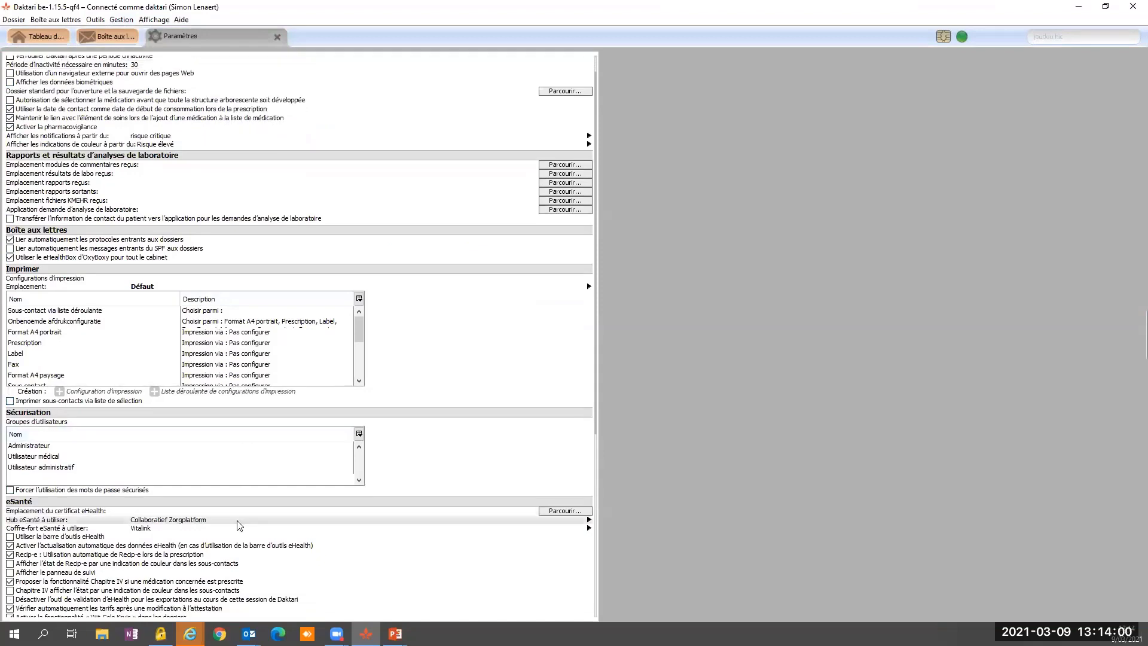
{"action": "left_click", "coordinate": [11, 537]}
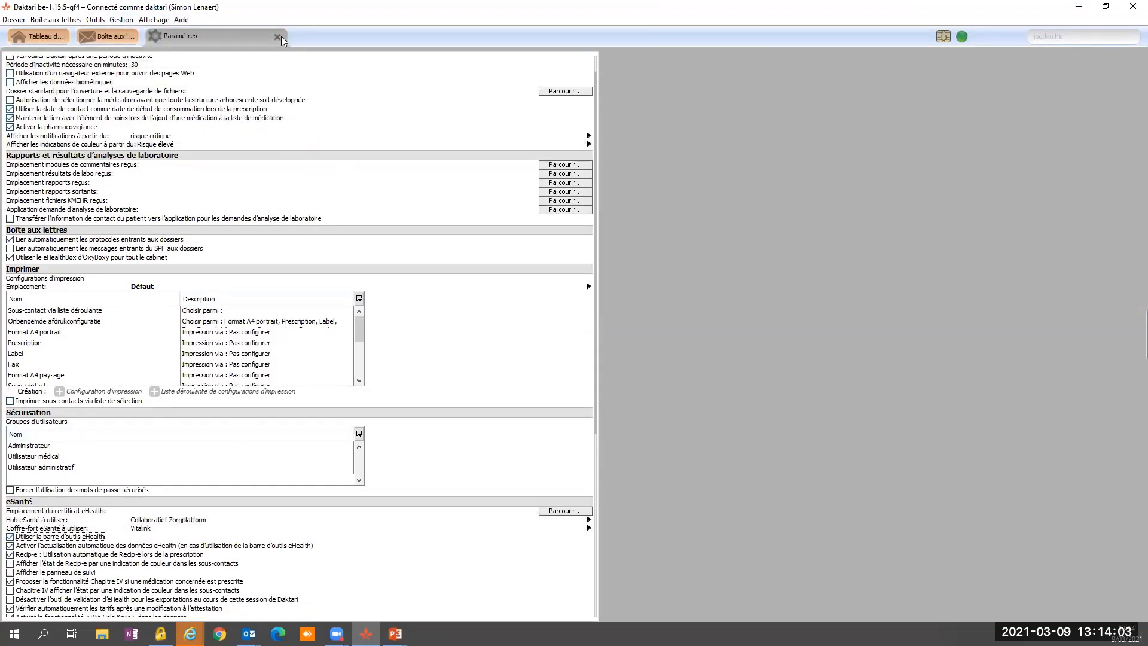
{"action": "left_click", "coordinate": [278, 37]}
{"action": "left_click", "coordinate": [1079, 35]}
{"action": "type", "text": "joudou"}
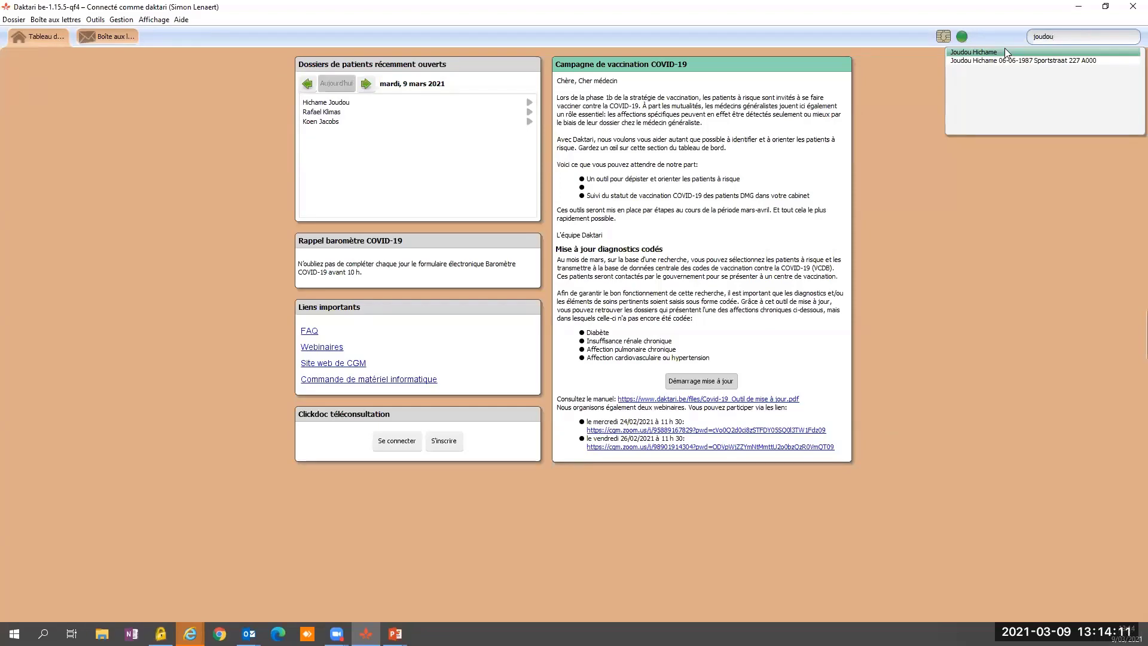
{"action": "left_click", "coordinate": [1005, 52]}
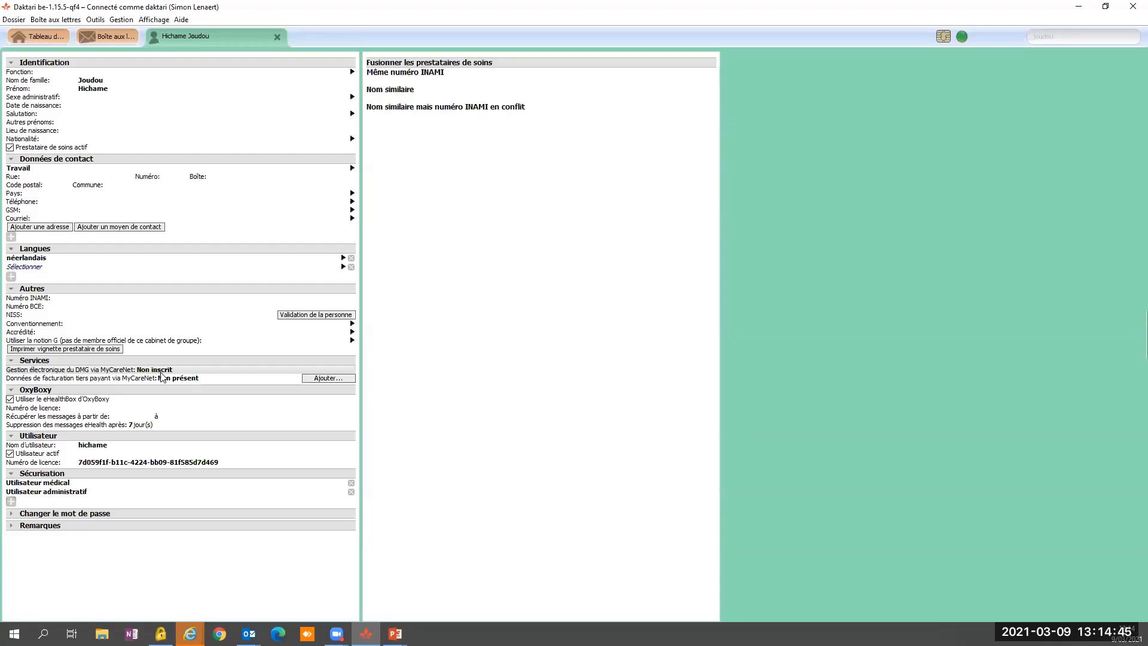
{"action": "left_click", "coordinate": [277, 37]}
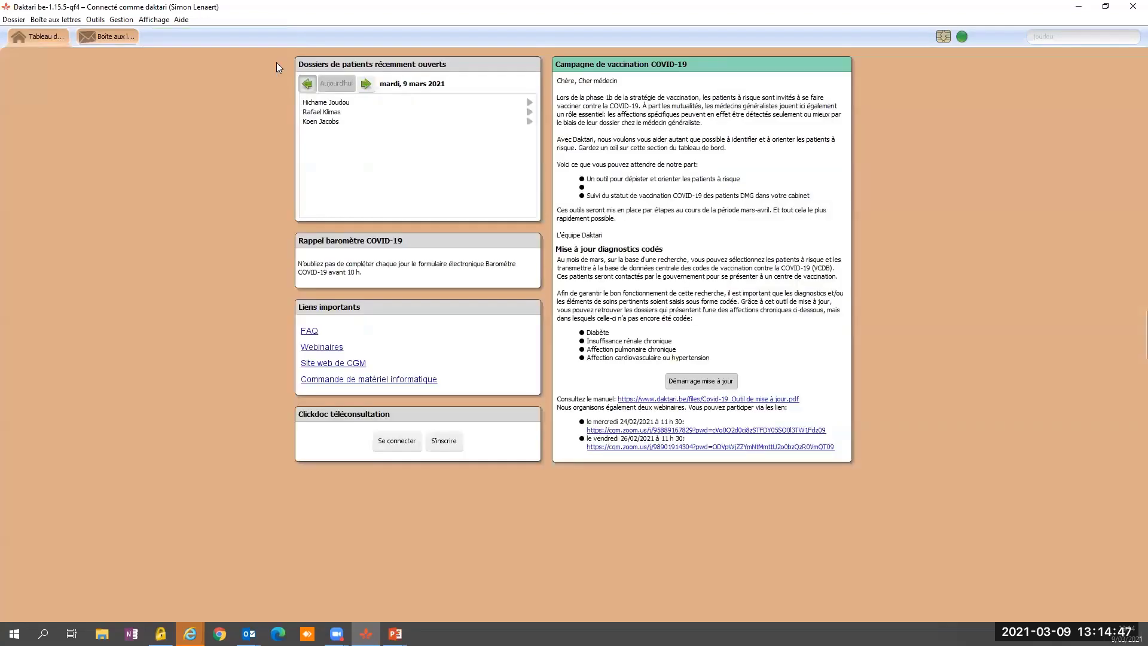
Step: Search by the patient's surname and open the patient record rather than the care provider file
{"action": "left_click", "coordinate": [1070, 39]}
{"action": "left_click", "coordinate": [1070, 38]}
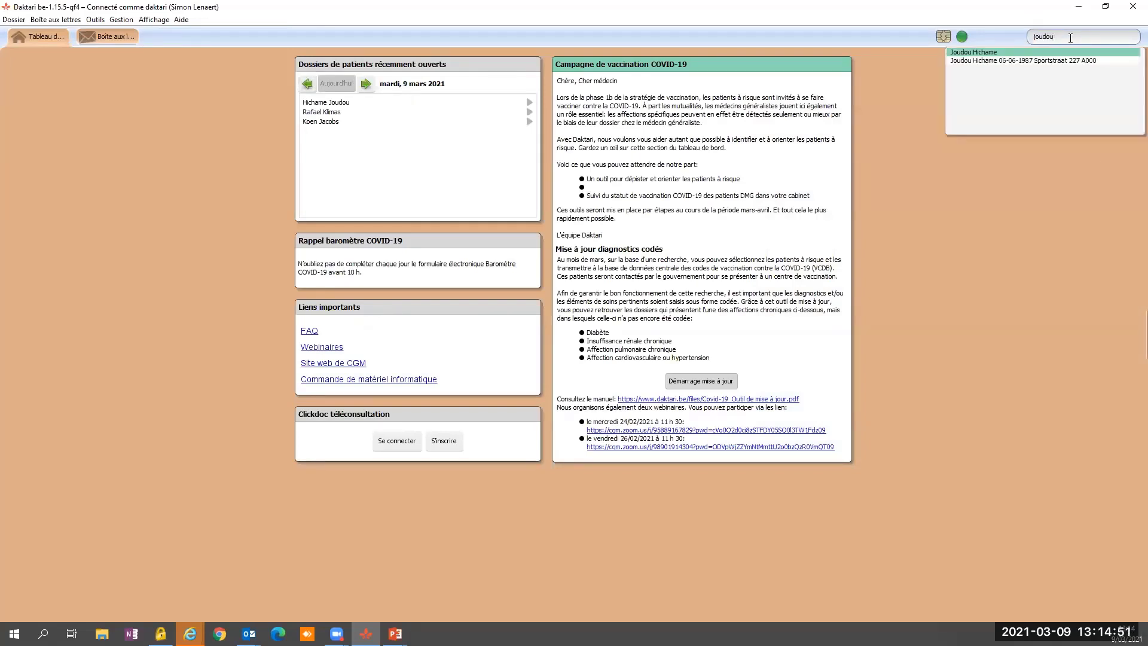
{"action": "left_click", "coordinate": [1009, 61]}
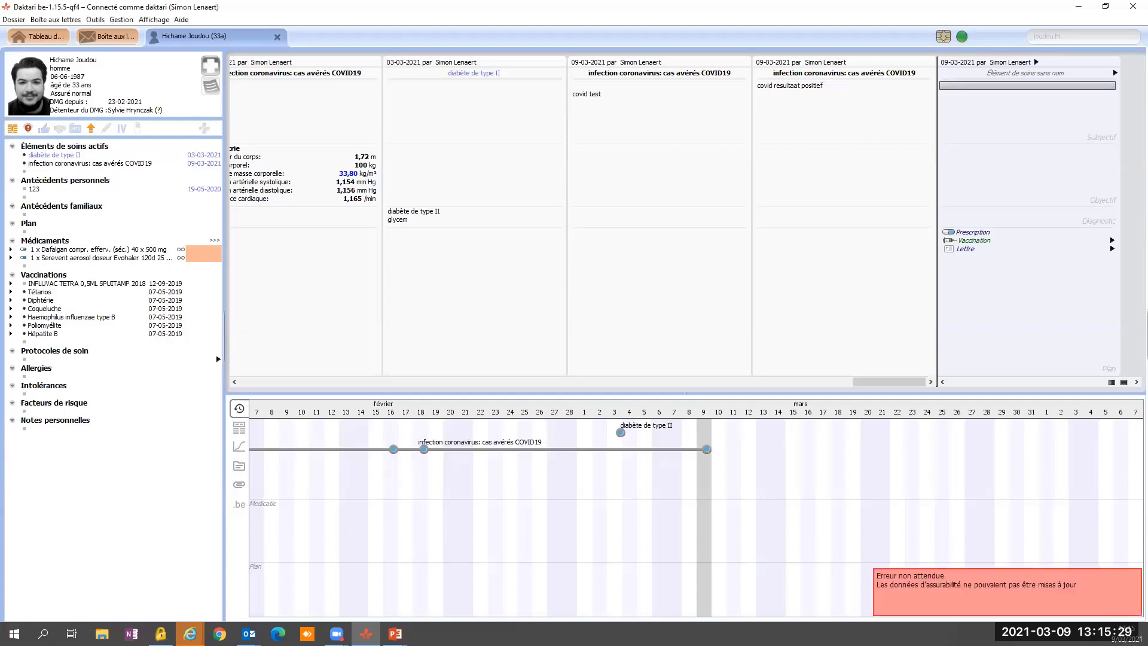
Step: Try to read the patient's eID card from the administrative data and return to the medical view
{"action": "left_click", "coordinate": [211, 87]}
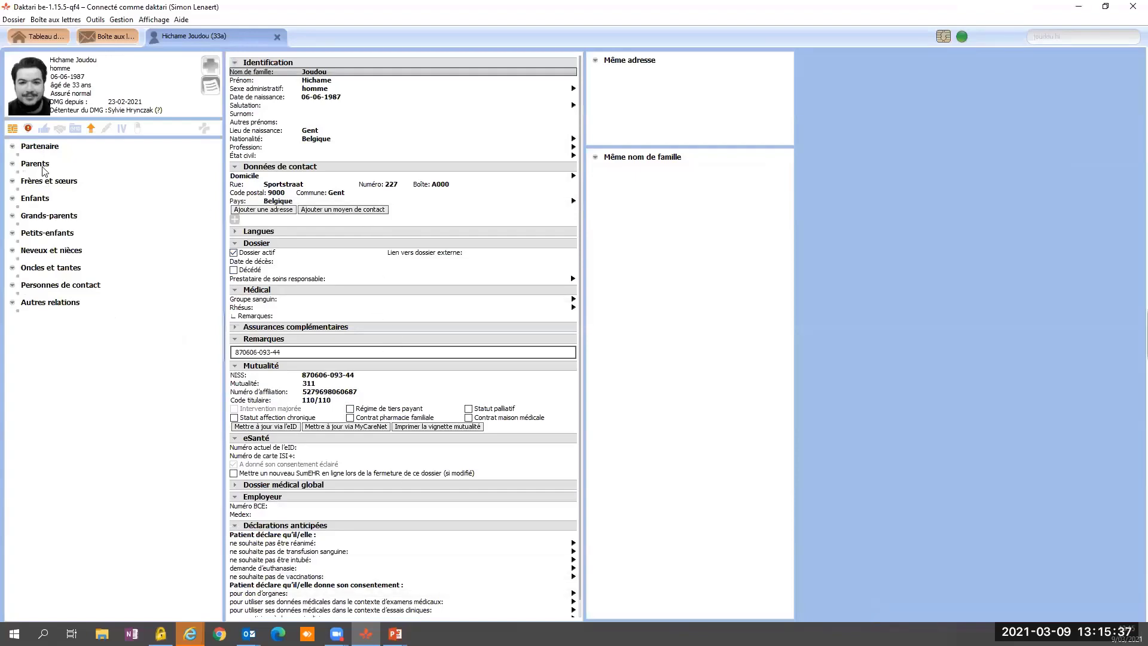
{"action": "left_click", "coordinate": [13, 131]}
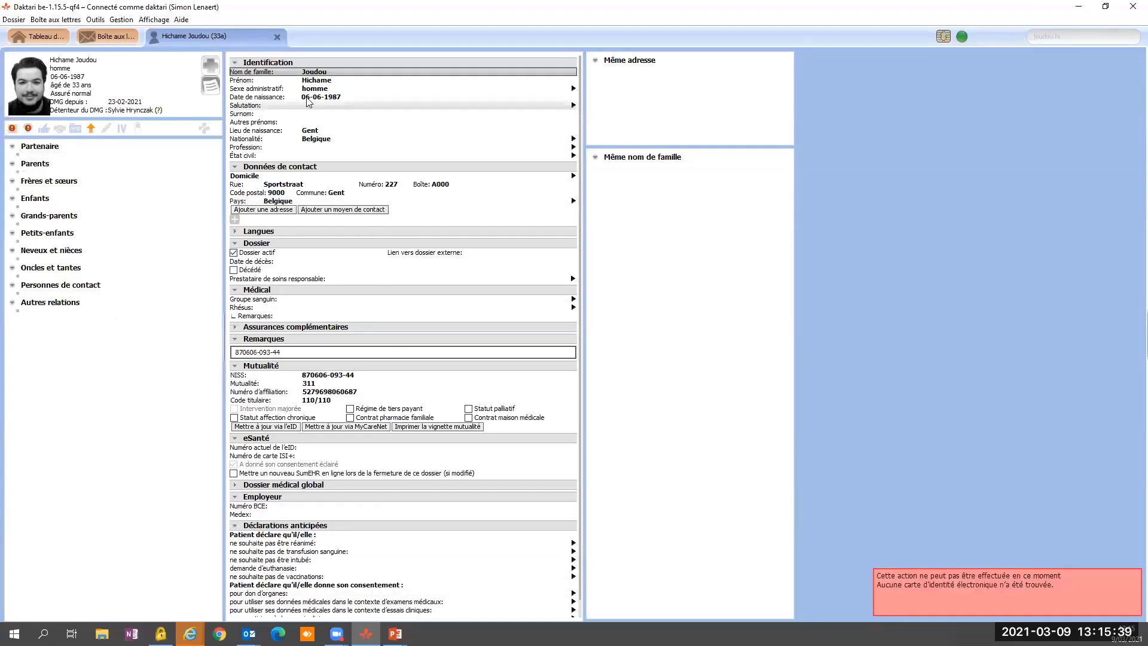
{"action": "left_click", "coordinate": [214, 65]}
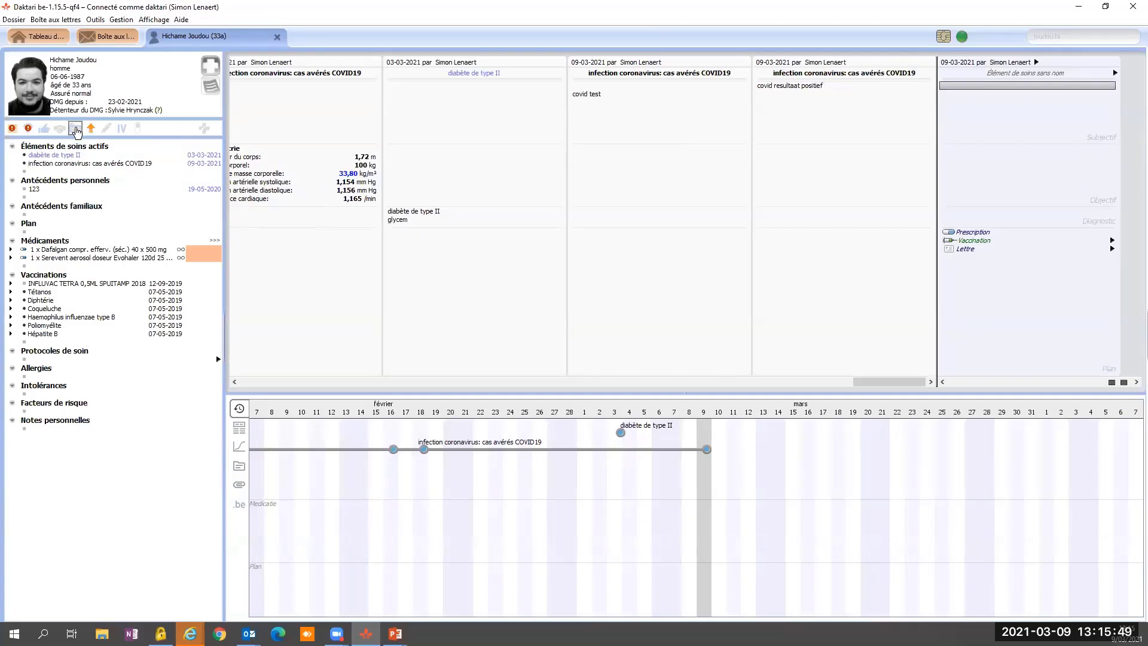
Step: Check the patient's DMG registration status indicator and display the DMG request in the patient's eHealth services
{"action": "mouse_move", "coordinate": [76, 131]}
{"action": "mouse_move", "coordinate": [59, 132]}
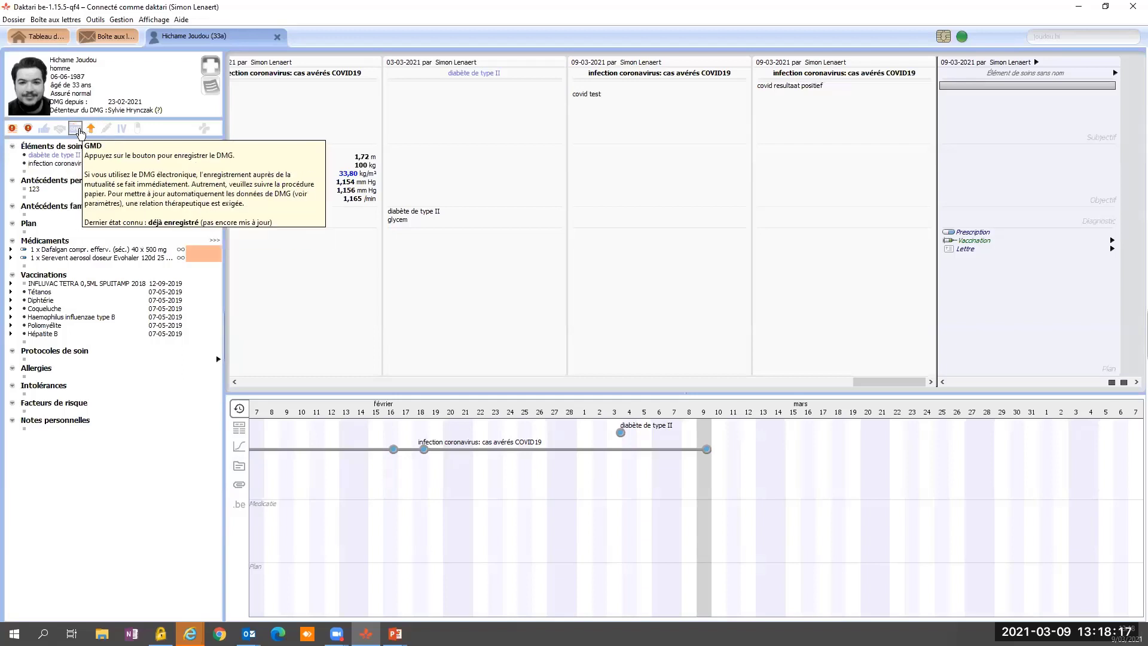
{"action": "left_click", "coordinate": [11, 129]}
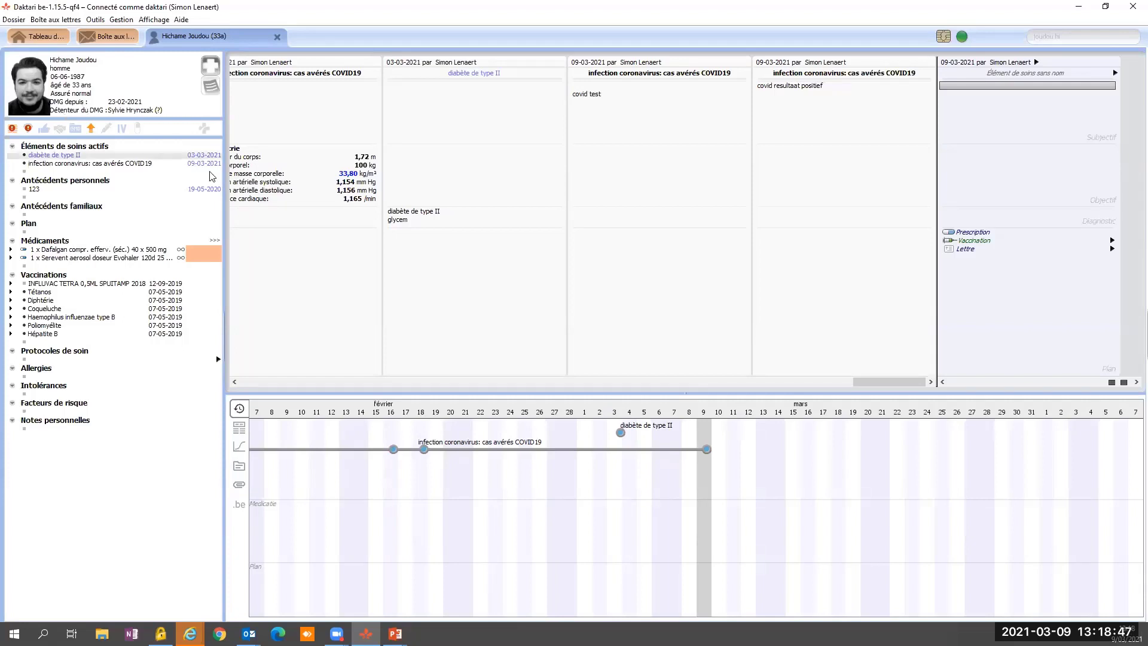
{"action": "left_click", "coordinate": [239, 504]}
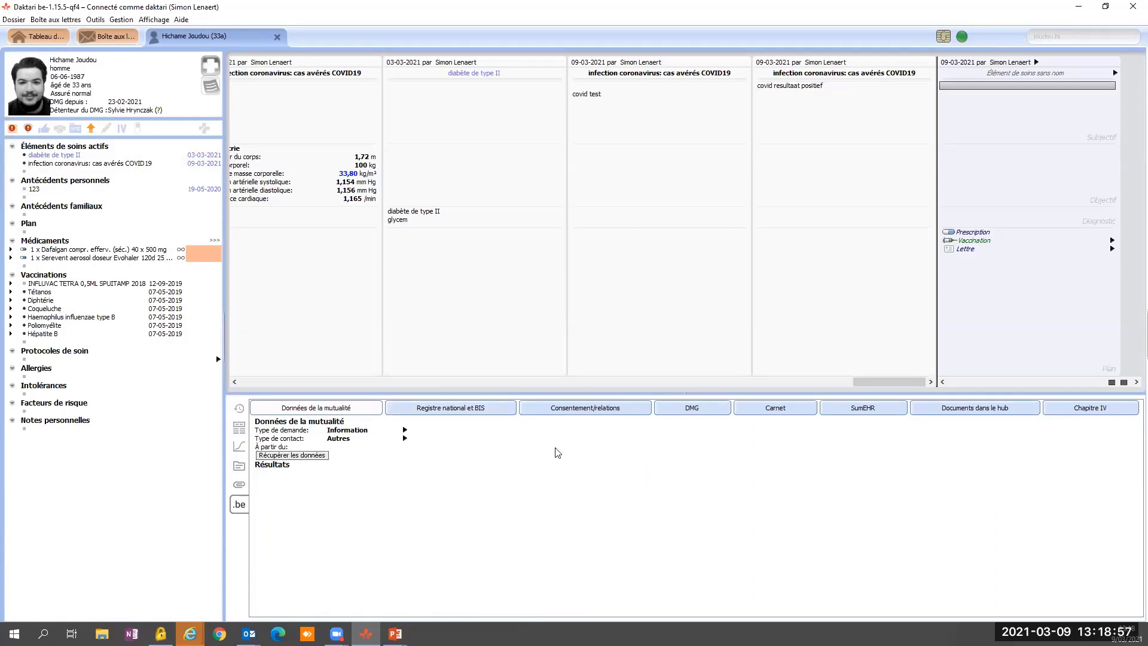
{"action": "left_click", "coordinate": [671, 413]}
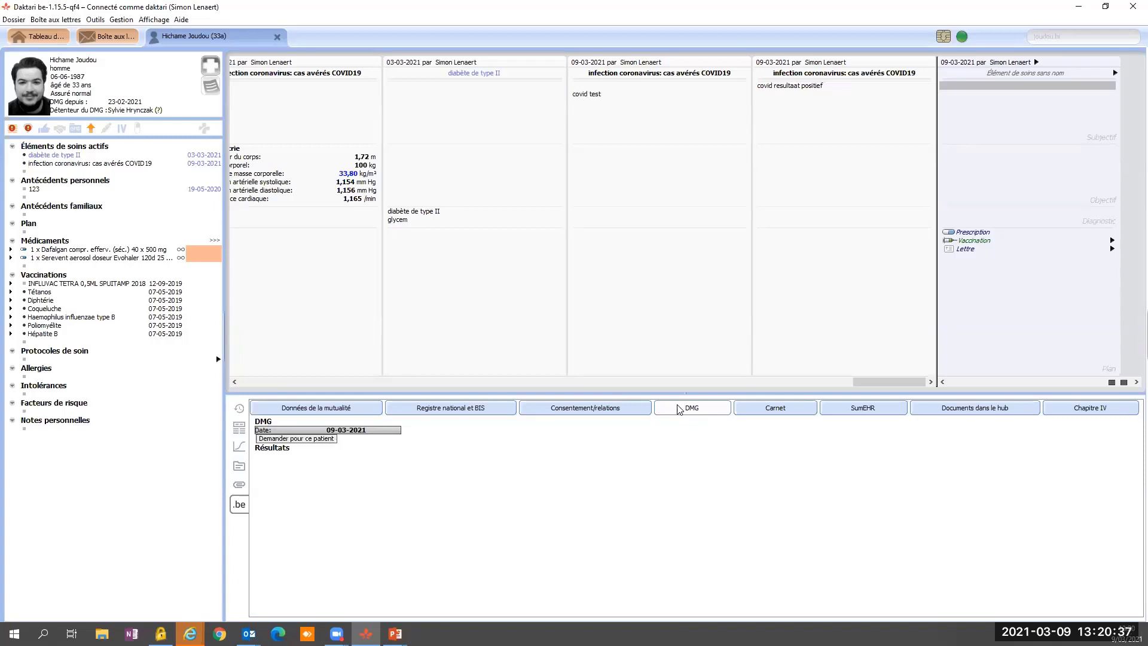
Step: Check the NISS and eID number fields in the patient's administrative data and return to the medical view
{"action": "left_click", "coordinate": [211, 86]}
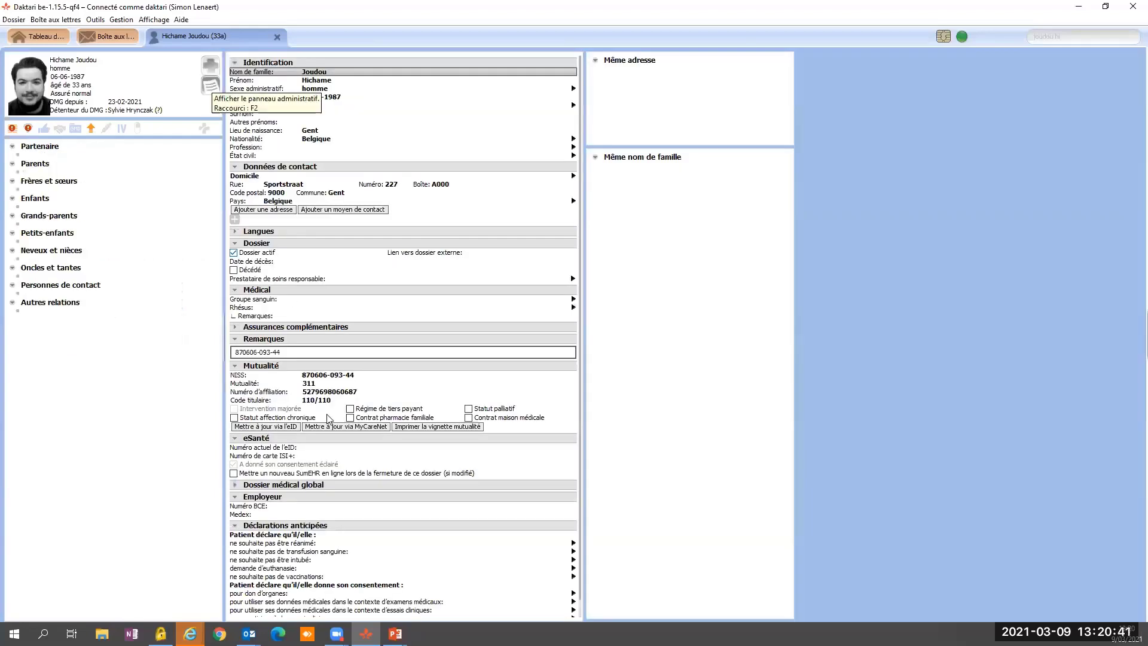
{"action": "double_click", "coordinate": [339, 376]}
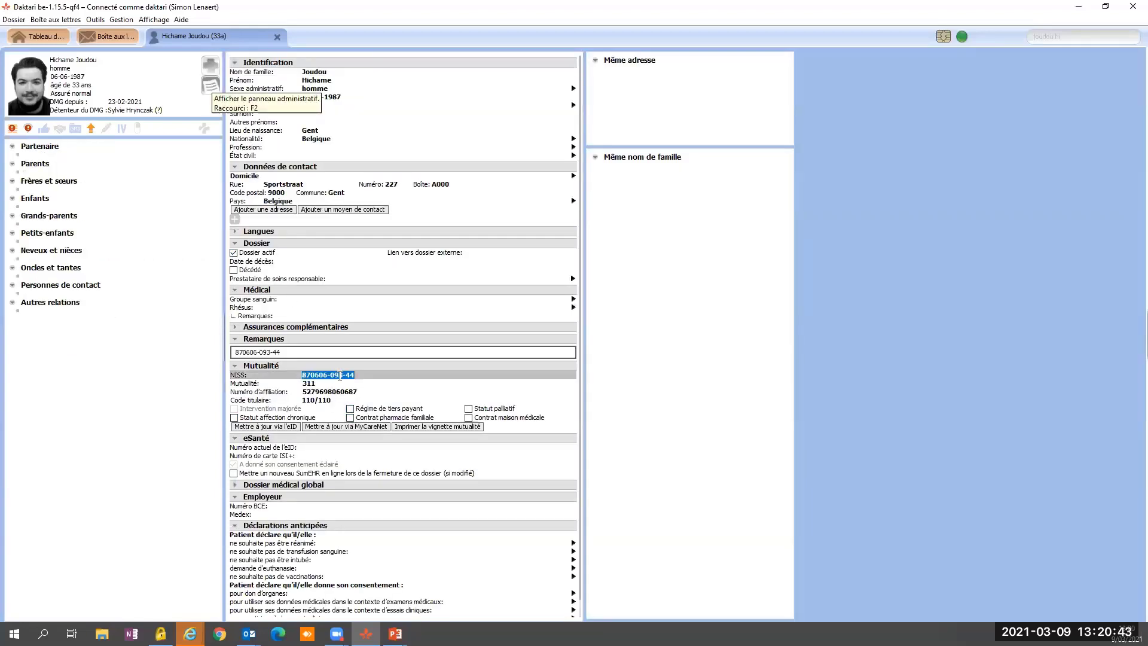
{"action": "left_click", "coordinate": [309, 449]}
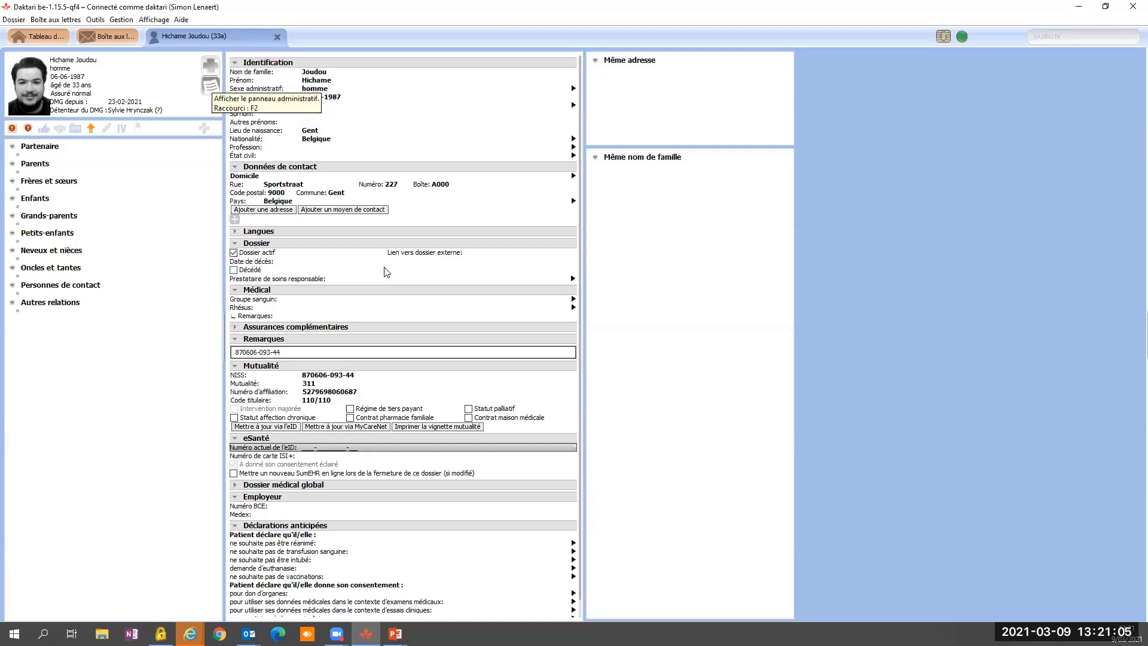
{"action": "left_click", "coordinate": [211, 67]}
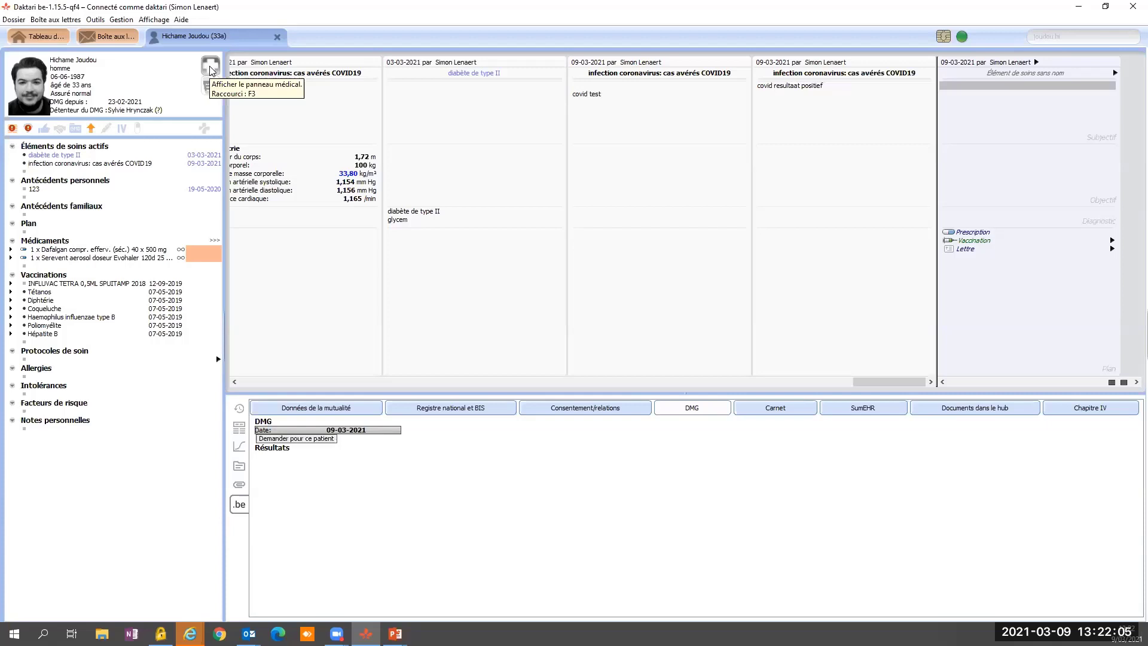
Step: Open the advanced search and create a new search
{"action": "left_click", "coordinate": [96, 20]}
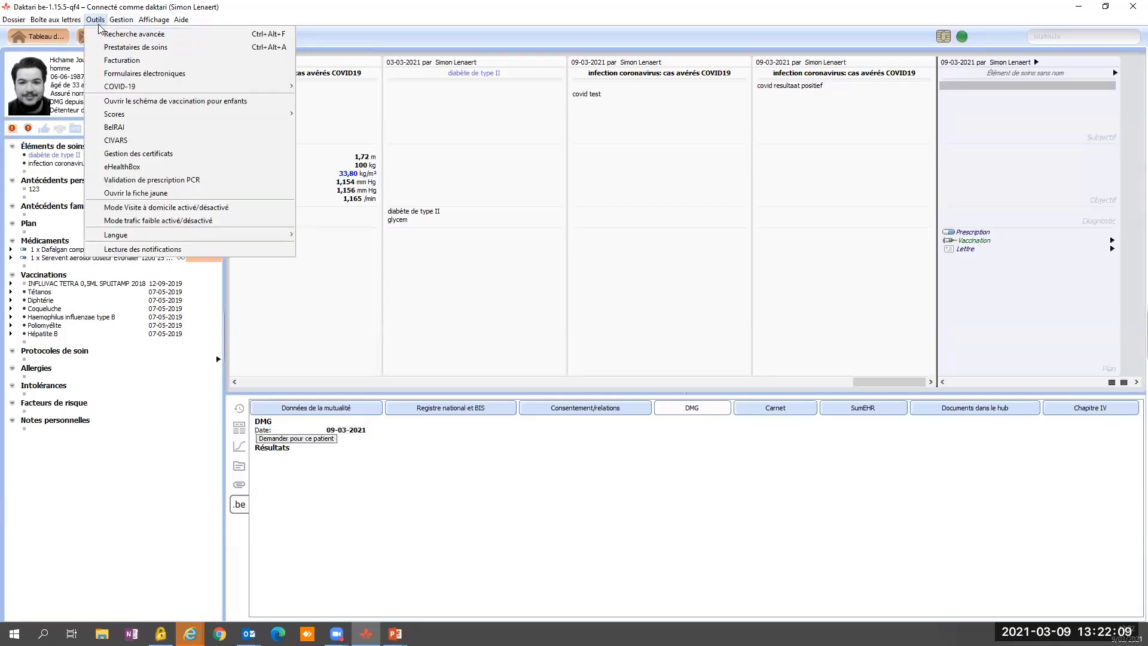
{"action": "left_click", "coordinate": [126, 36]}
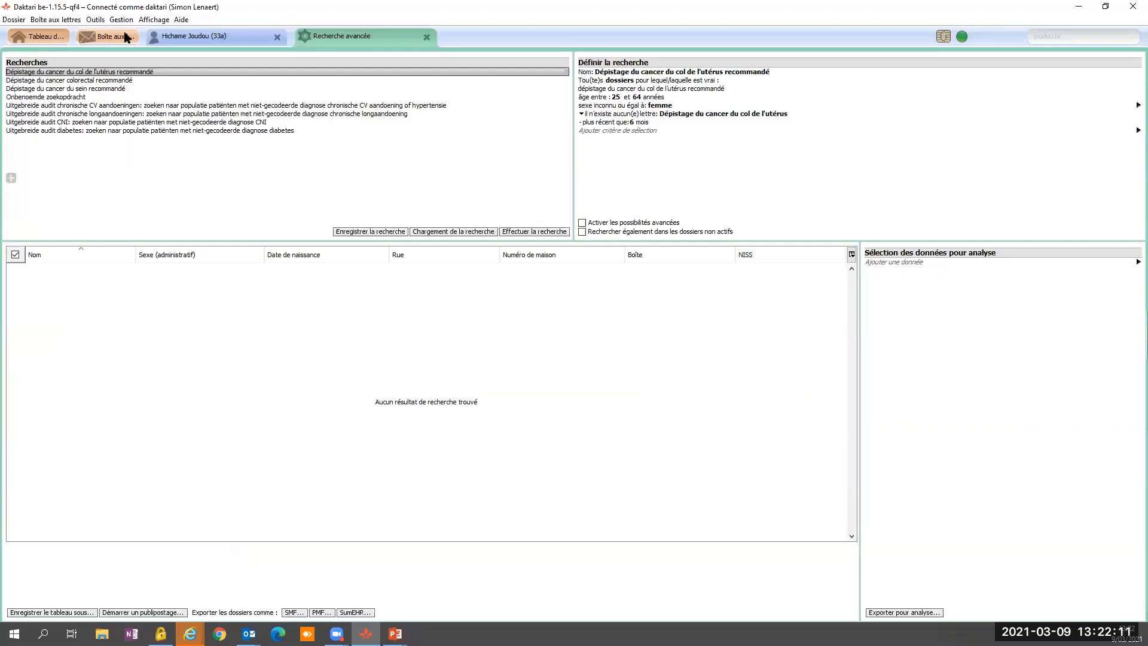
{"action": "left_click", "coordinate": [12, 179]}
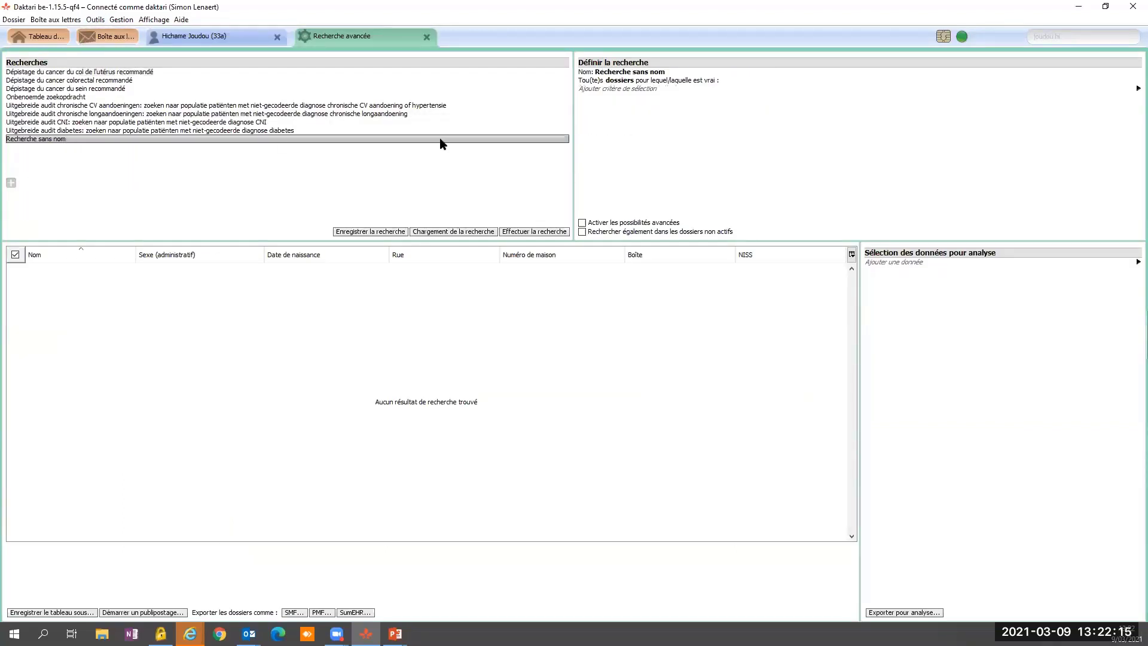
Step: Add the "enregistrements de DMG" selection criterion to the new search and expand its detailed conditions
{"action": "left_click", "coordinate": [656, 90]}
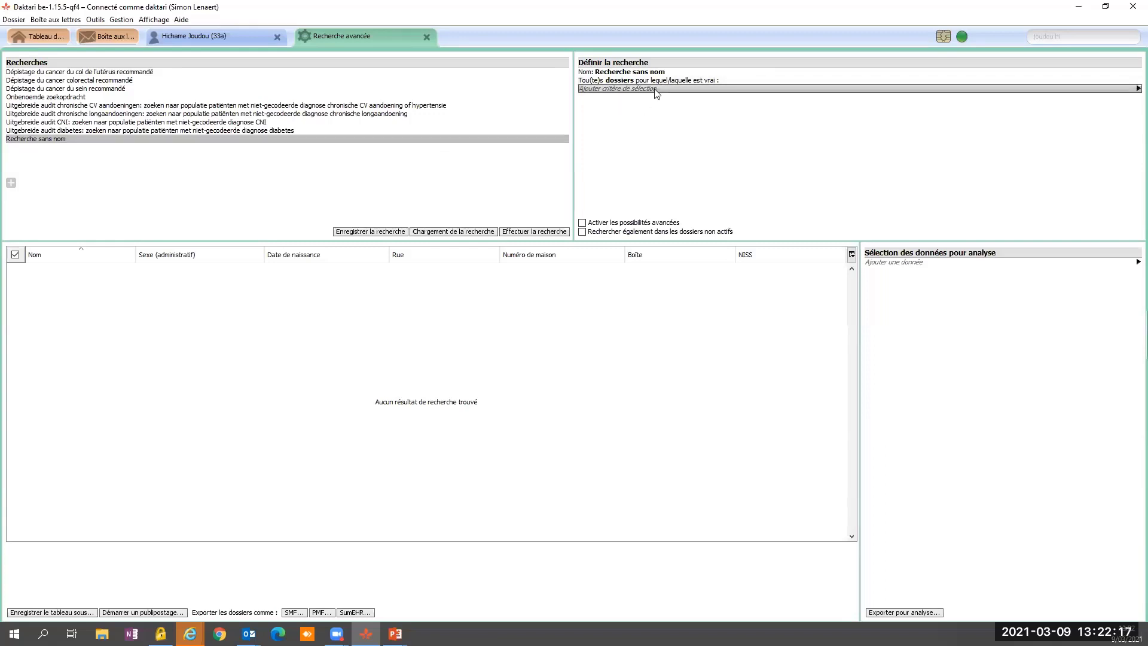
{"action": "left_click", "coordinate": [656, 91]}
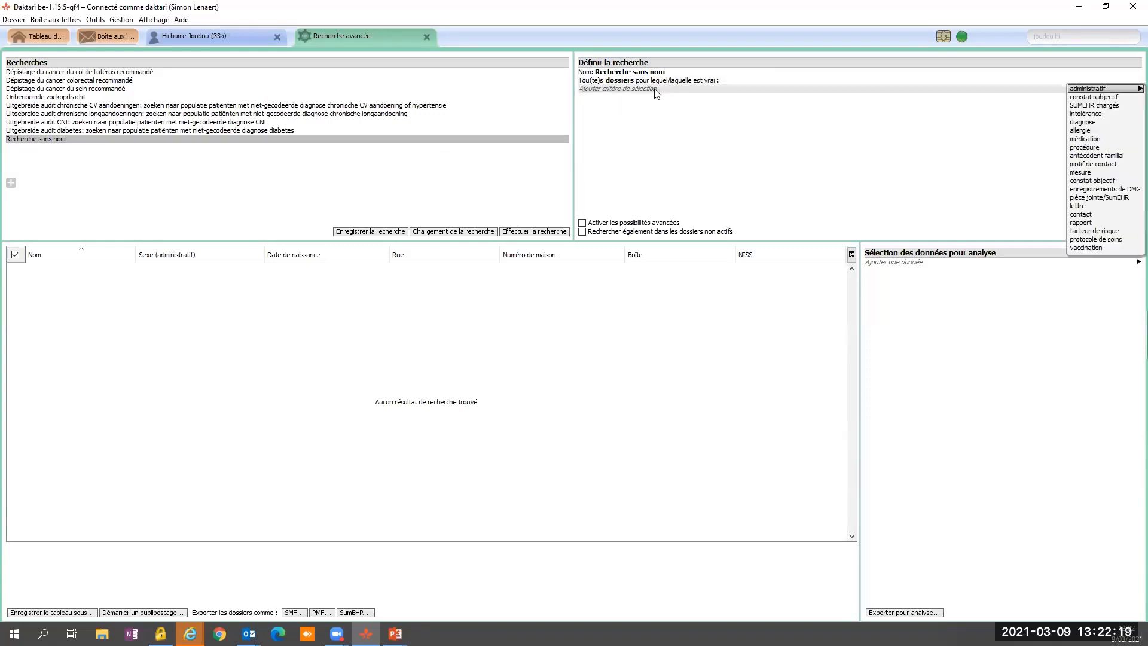
{"action": "key", "text": "Down"}
{"action": "key", "text": "Down"}
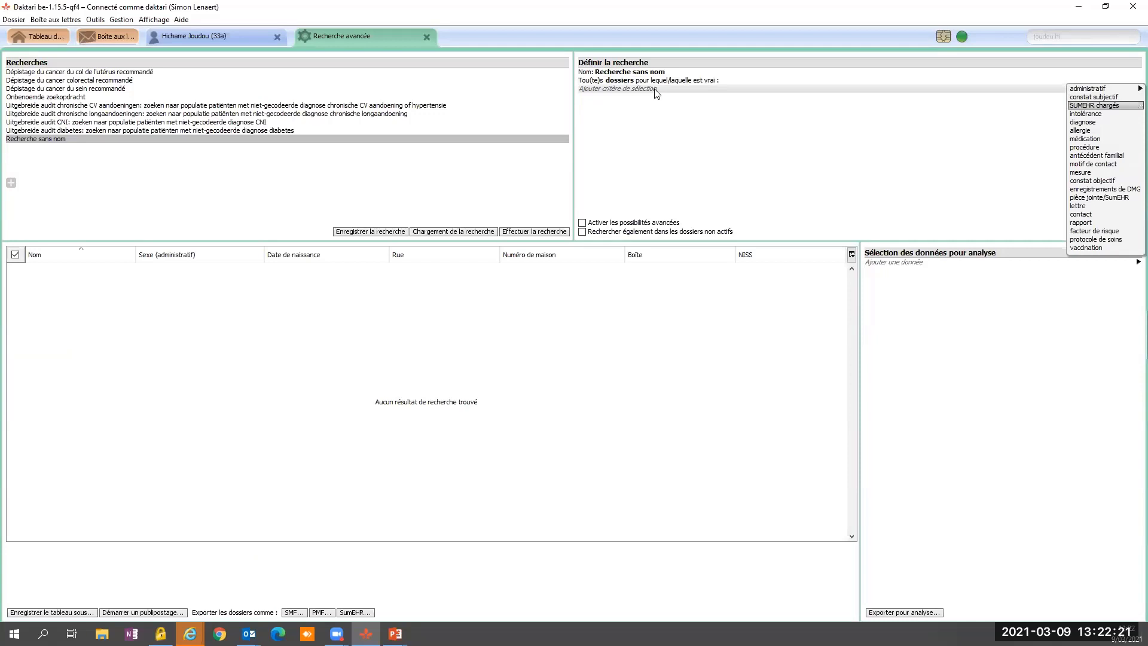
{"action": "key", "text": "Down"}
{"action": "key", "text": "Down"}
{"action": "key", "text": "Down"}
{"action": "key", "text": "Down"}
{"action": "key", "text": "Down"}
{"action": "key", "text": "Down"}
{"action": "key", "text": "Down"}
{"action": "key", "text": "Down"}
{"action": "key", "text": "Down"}
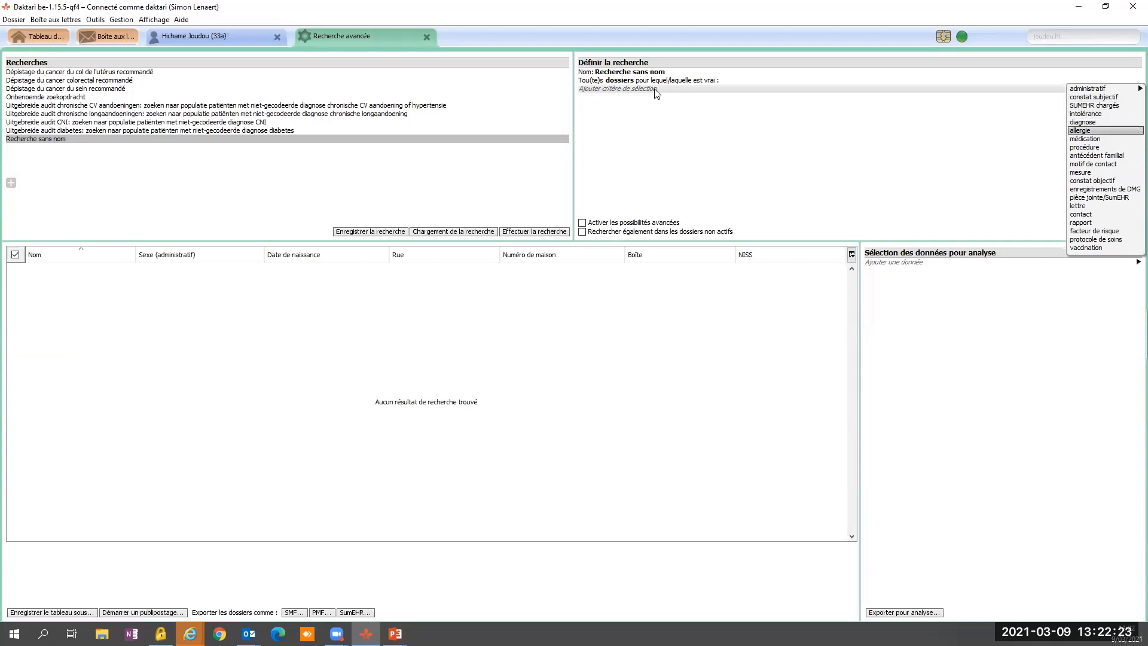
{"action": "key", "text": "Down"}
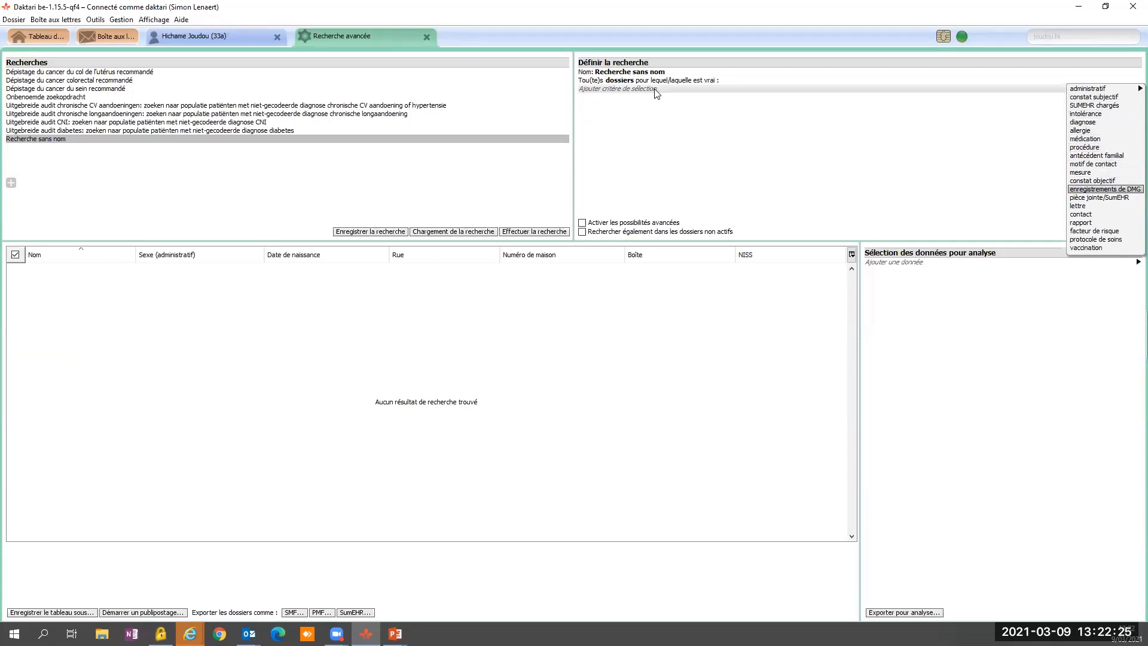
{"action": "key", "text": "Return"}
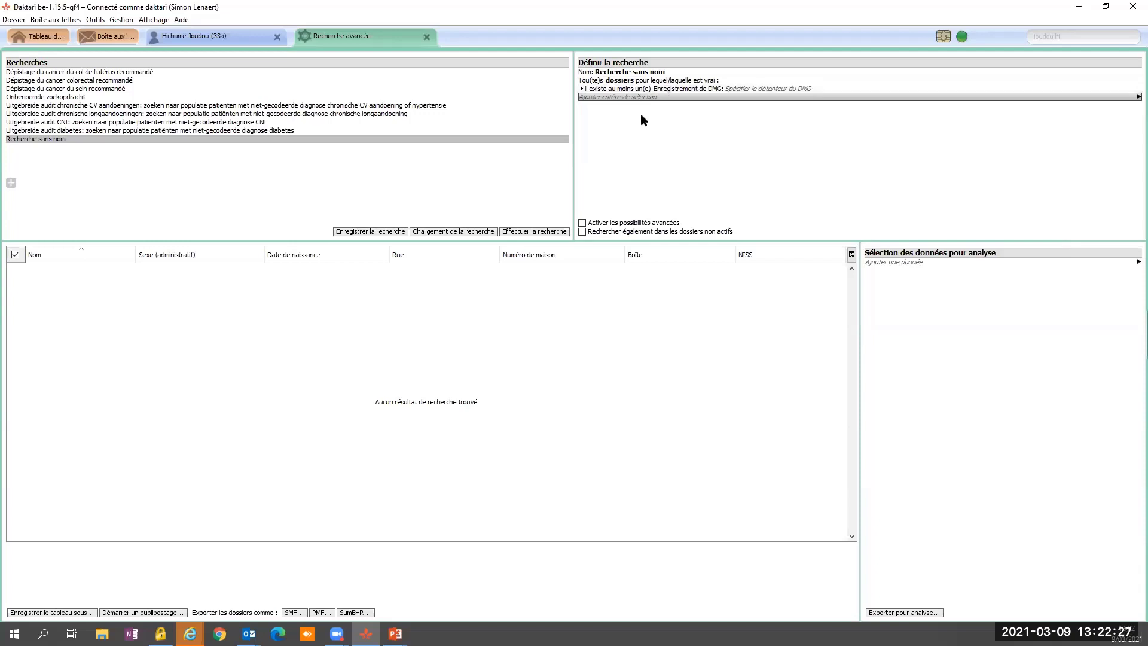
{"action": "left_click", "coordinate": [581, 89]}
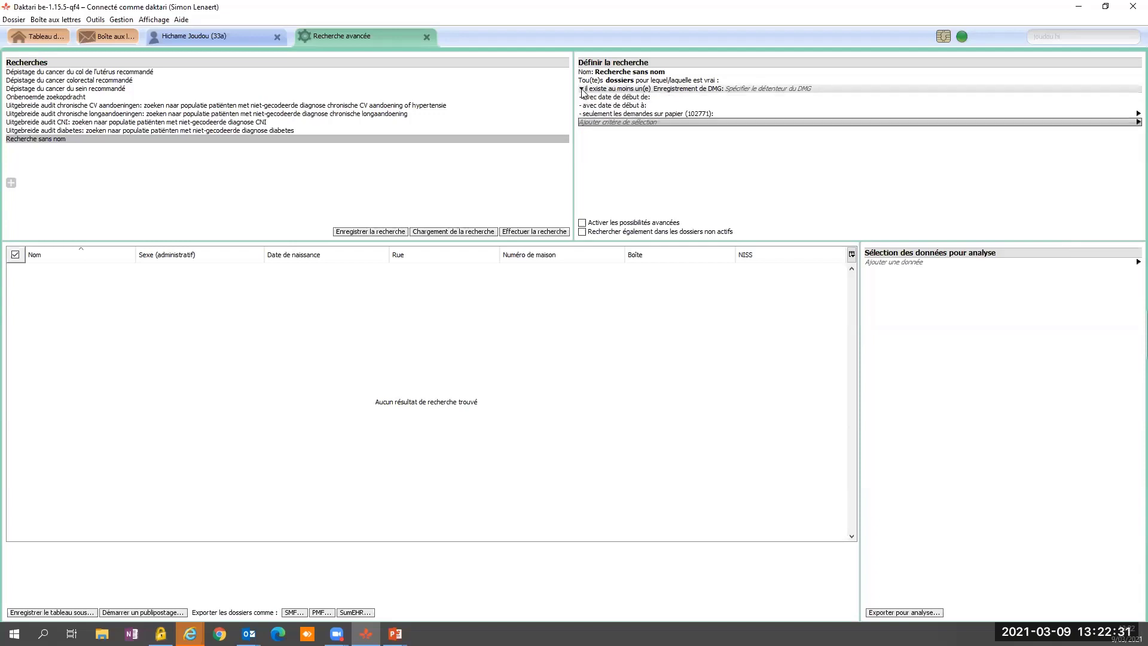
Step: Review the DMG criterion's start date and holder fields and the mailbox function for requesting DMG lists from the mutualities
{"action": "left_click", "coordinate": [655, 97]}
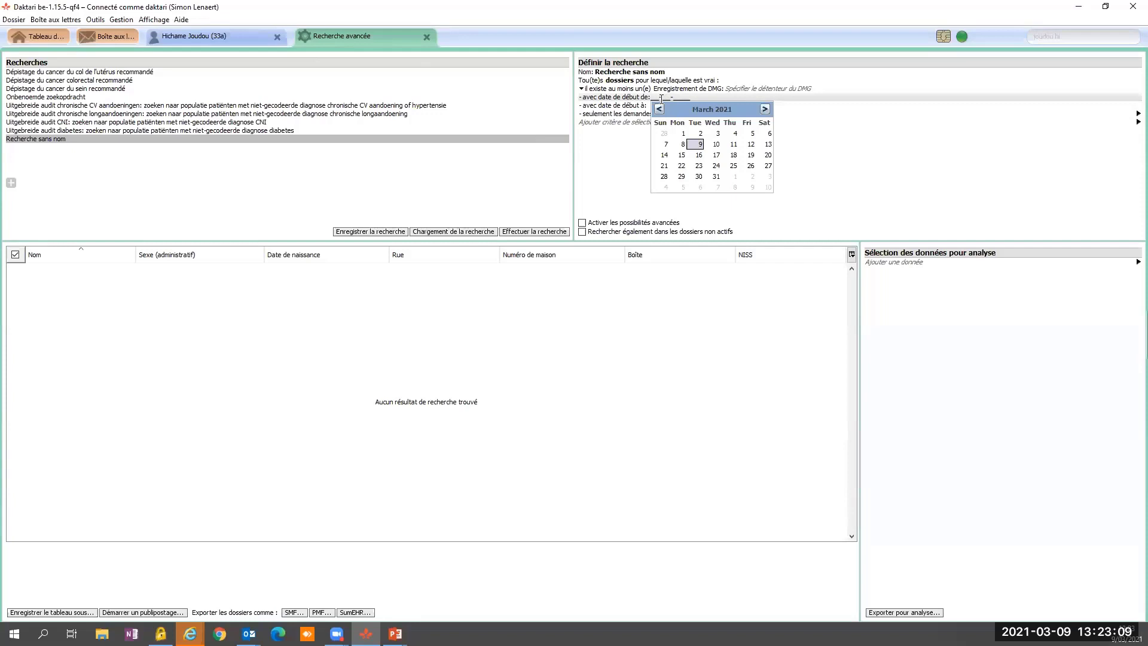
{"action": "left_click", "coordinate": [661, 98]}
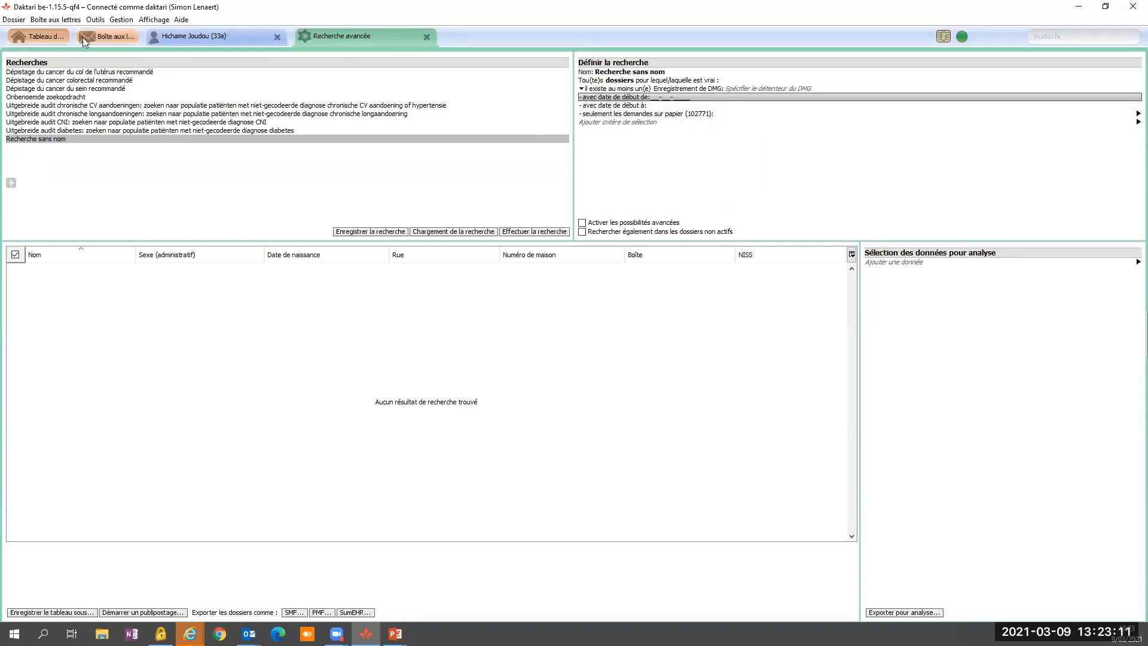
{"action": "left_click", "coordinate": [67, 20]}
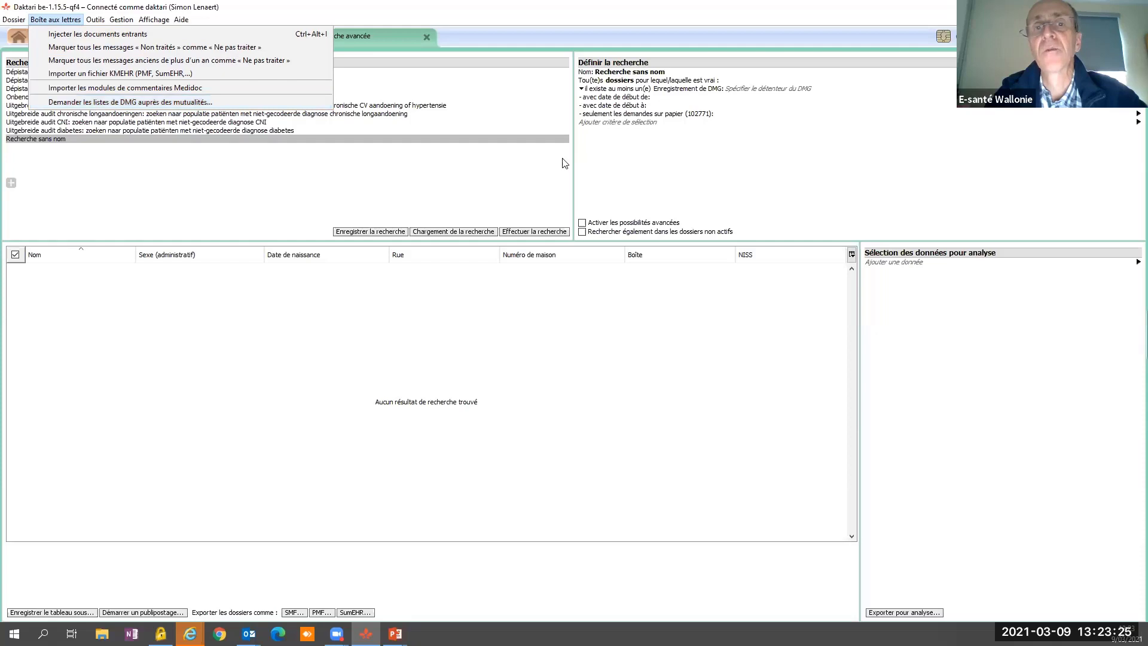
{"action": "left_click", "coordinate": [770, 90]}
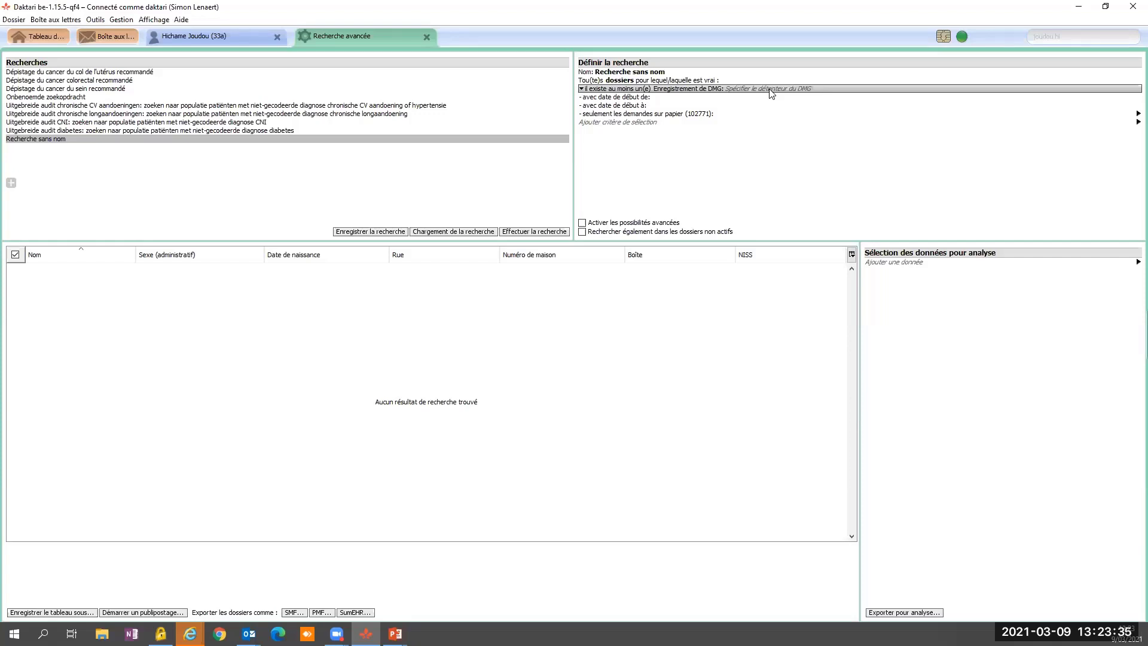
{"action": "left_click", "coordinate": [730, 89]}
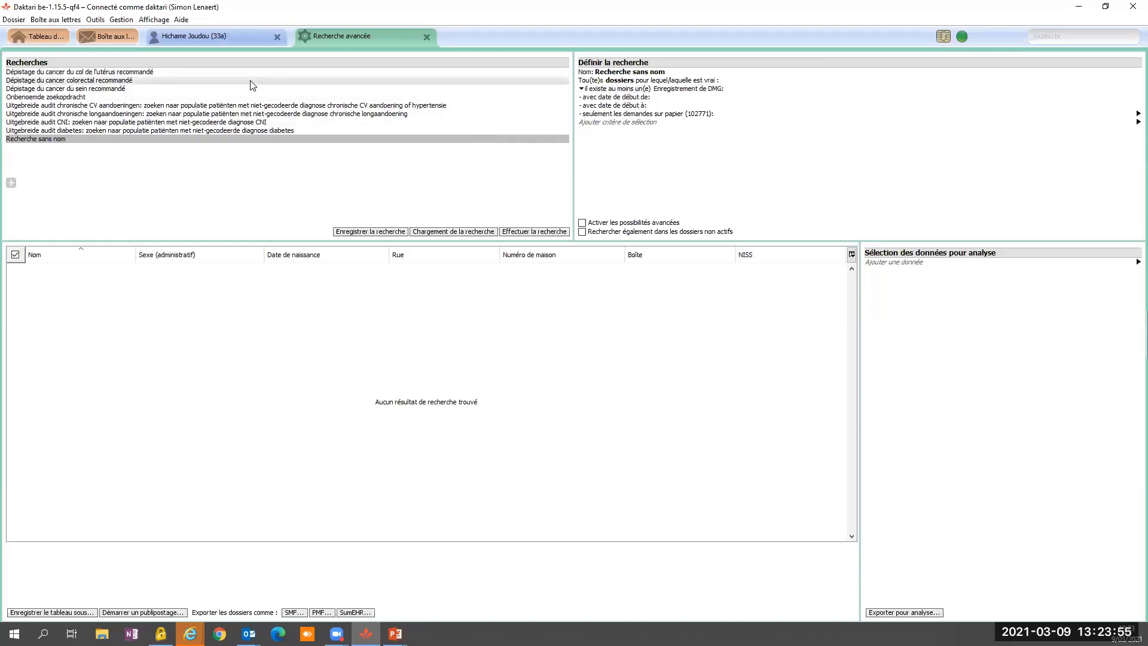
Step: Show the mailbox command for requesting the DMG lists from the mutualities, and open the mailbox of received messages
{"action": "left_click", "coordinate": [46, 19]}
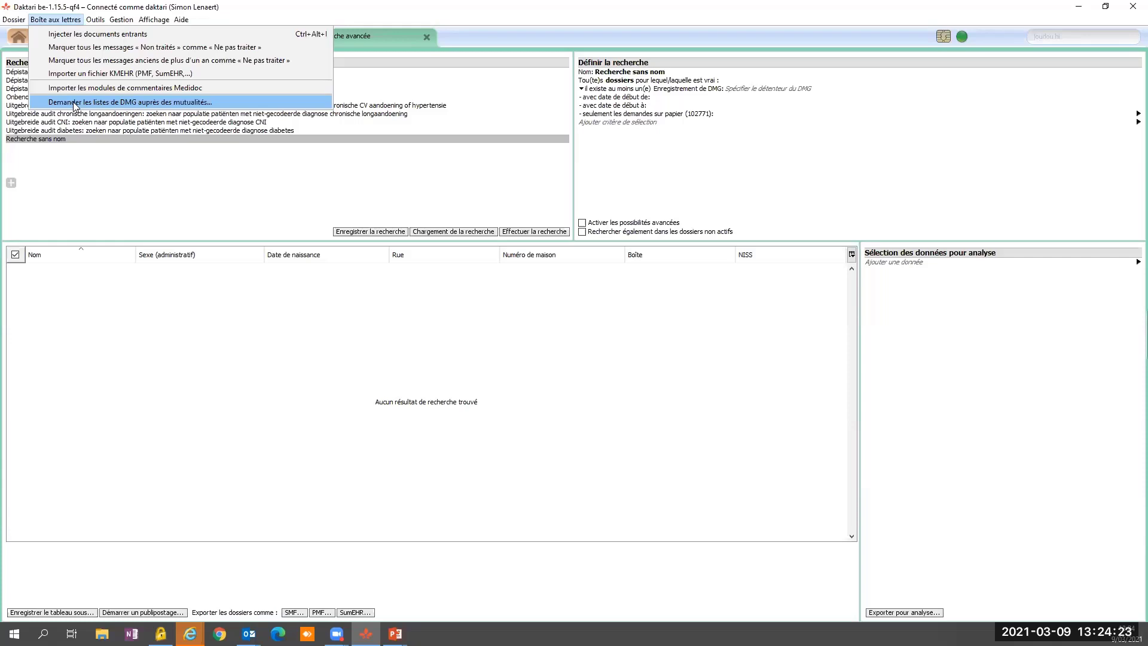
{"action": "left_click", "coordinate": [257, 12]}
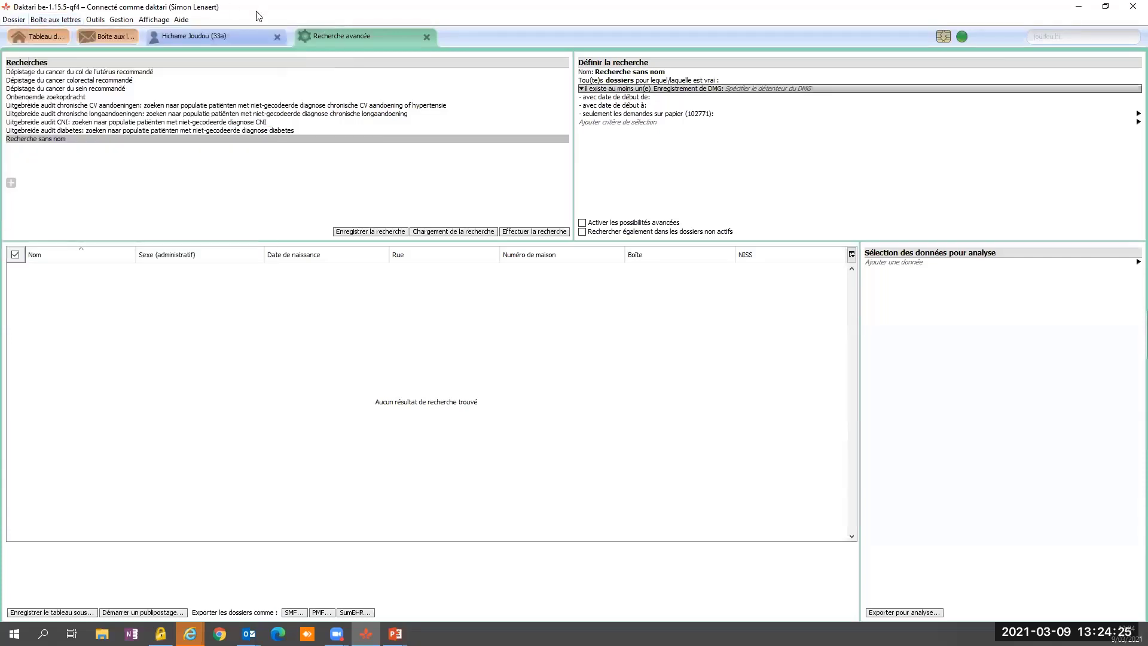
{"action": "left_click", "coordinate": [97, 38]}
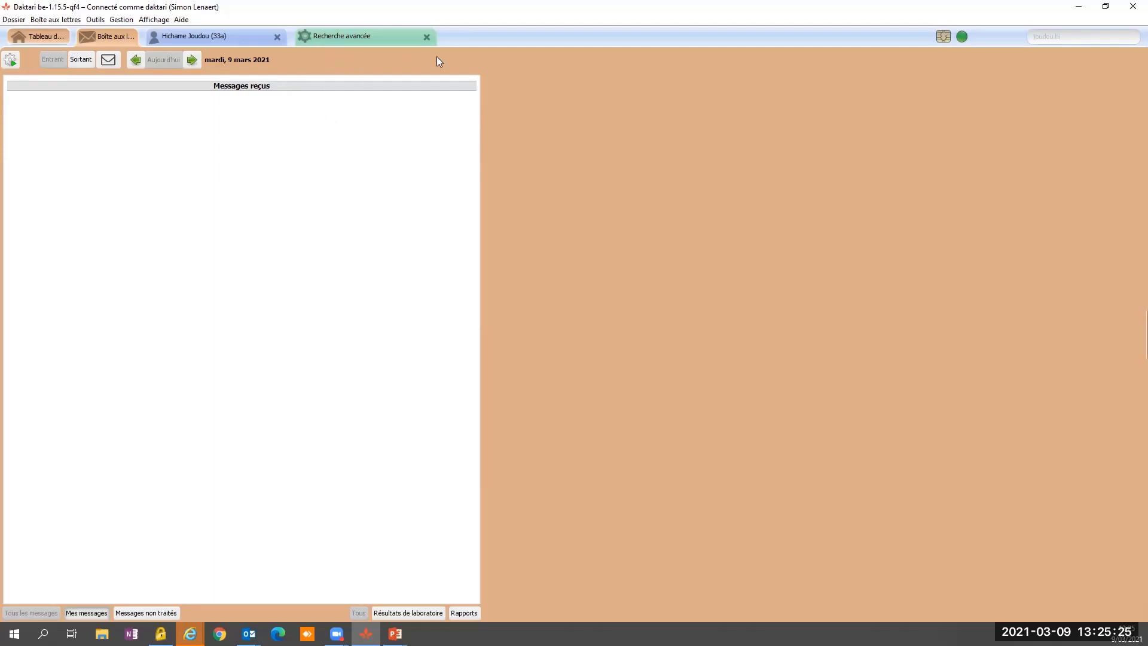
Step: Close the advanced search and return to the patient's medical record
{"action": "key", "text": "ctrl+w"}
{"action": "left_click", "coordinate": [217, 35]}
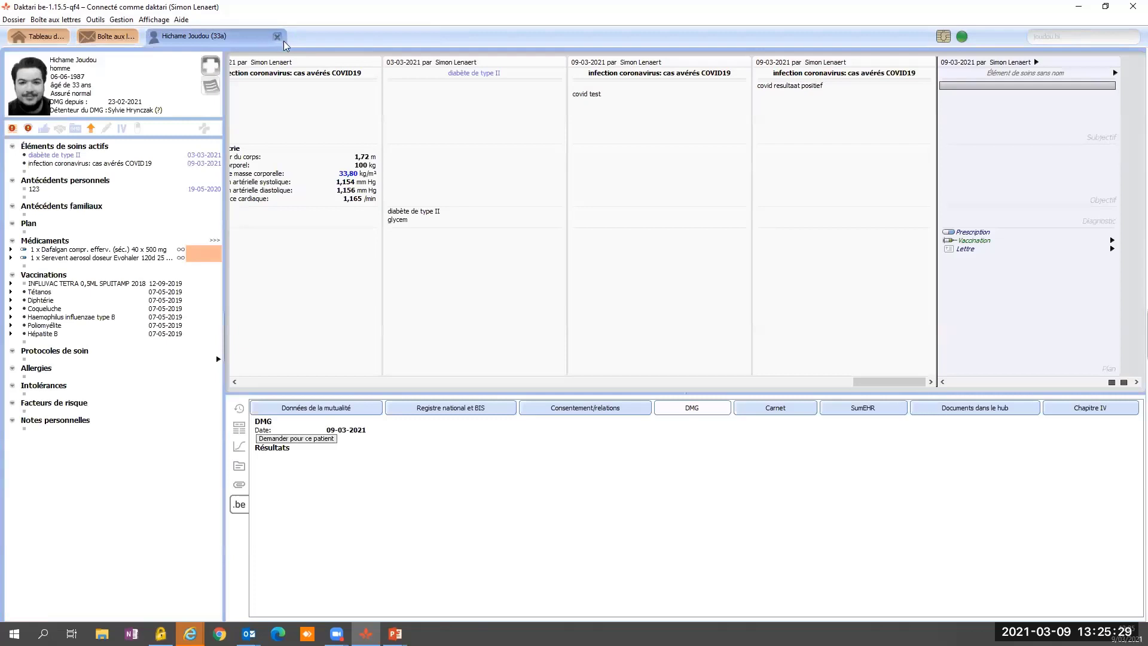
{"action": "left_click", "coordinate": [278, 37]}
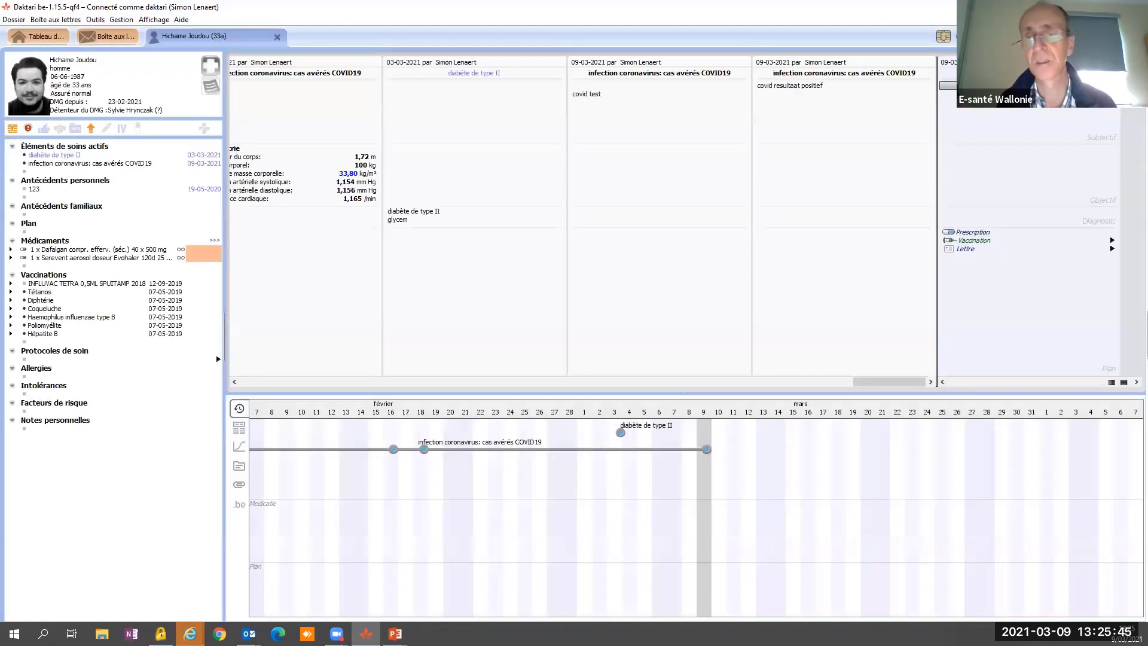
Step: Open the DMG request among the patient's eHealth services and set its date to 01-01-2020
{"action": "left_click", "coordinate": [239, 505]}
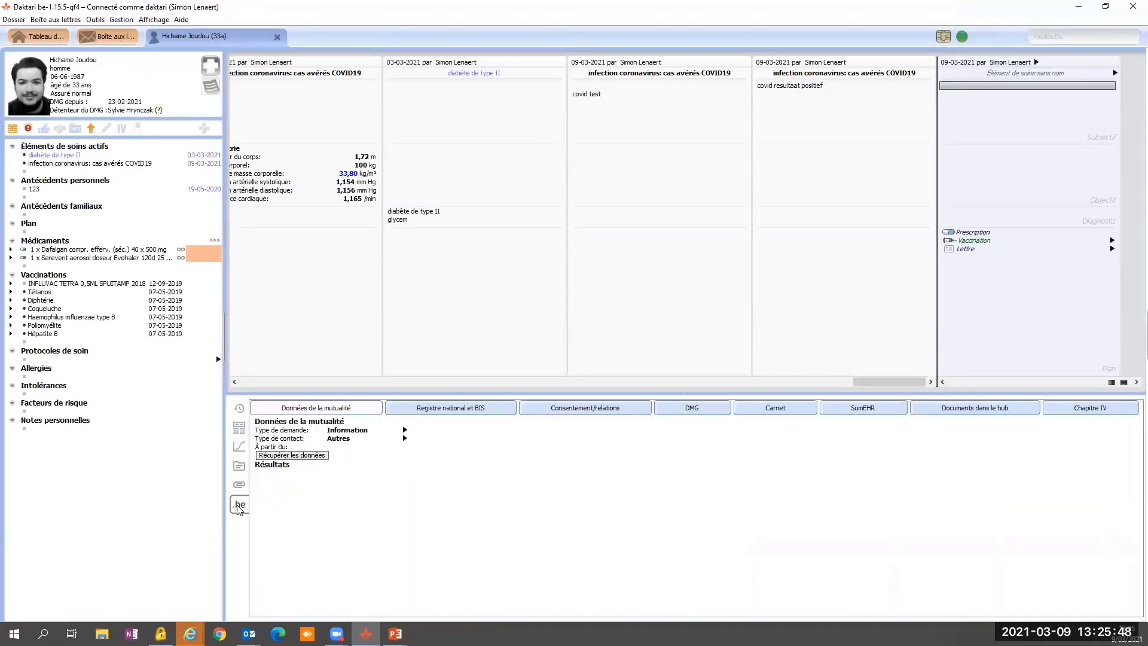
{"action": "left_click", "coordinate": [694, 409]}
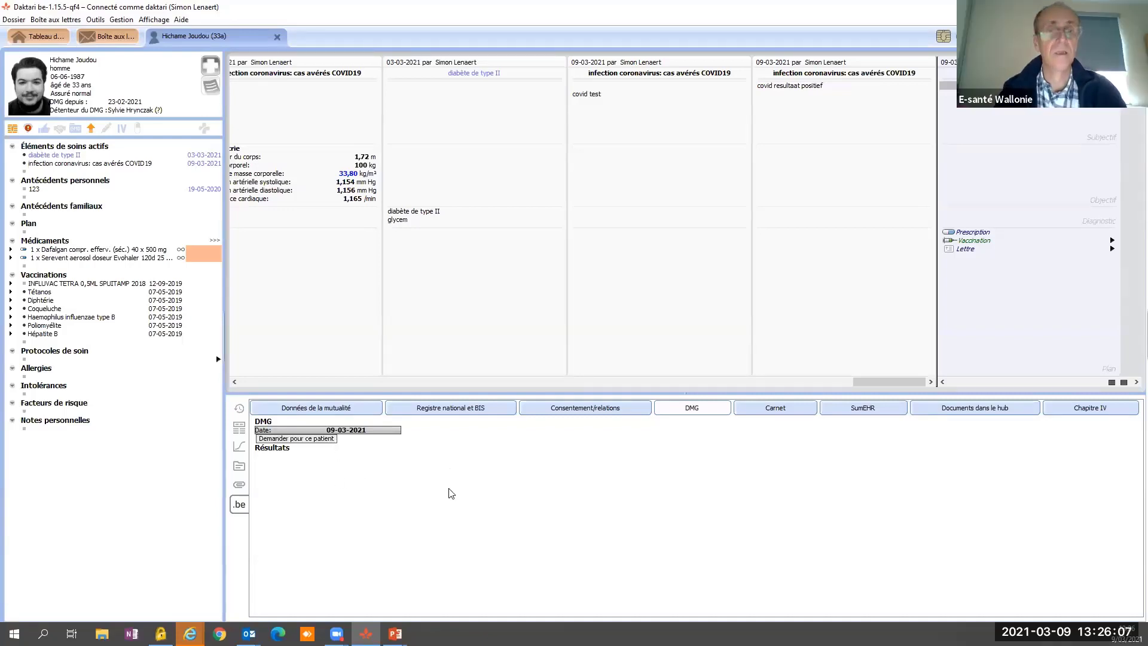
{"action": "left_click", "coordinate": [366, 430]}
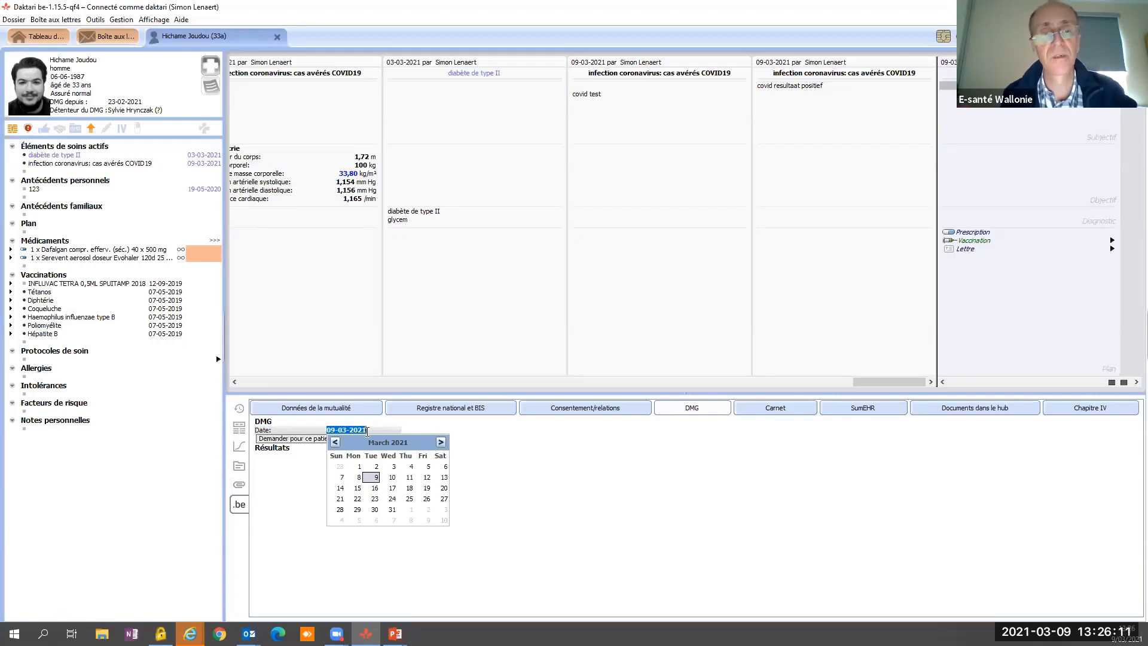
{"action": "type", "text": "01-01-"}
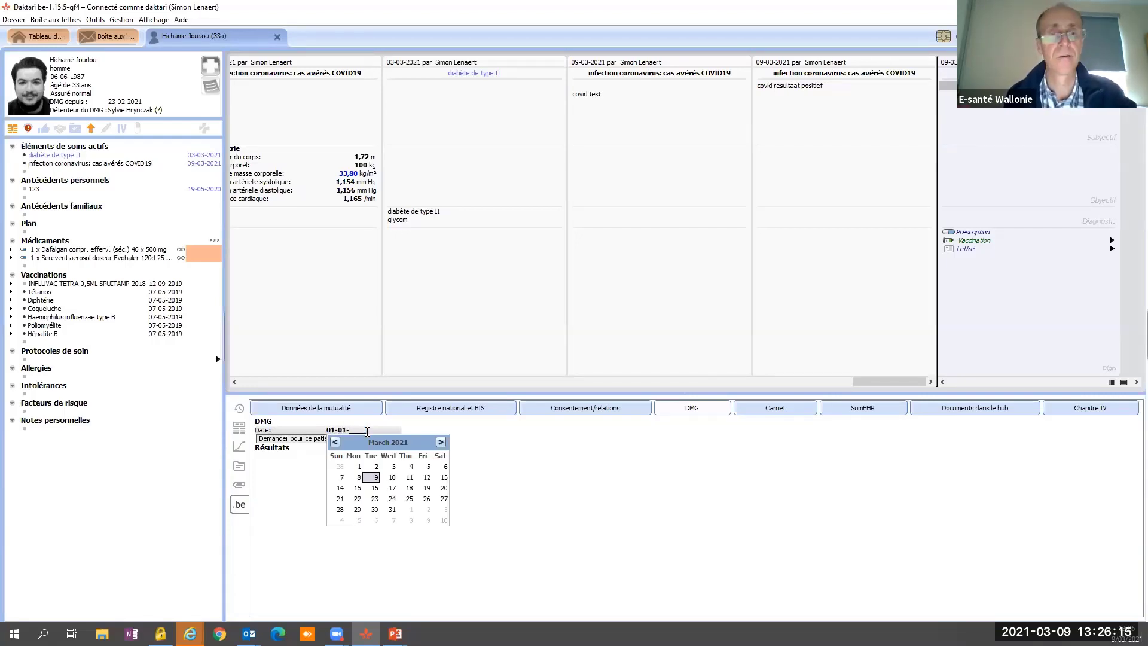
{"action": "type", "text": "2020"}
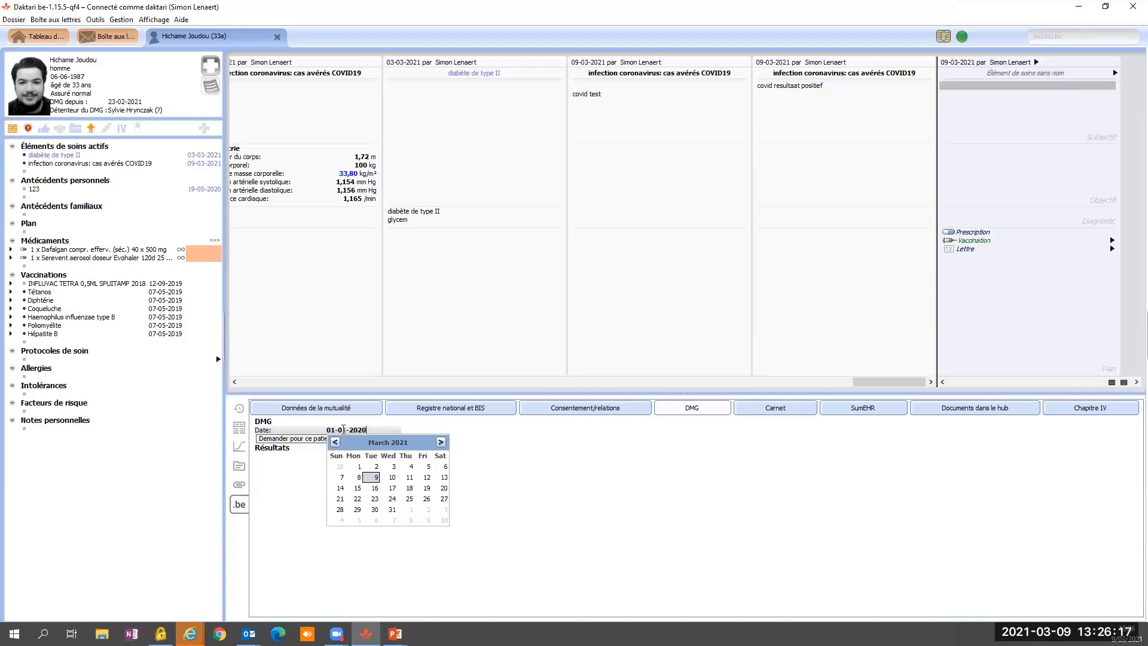
{"action": "key", "text": "Return"}
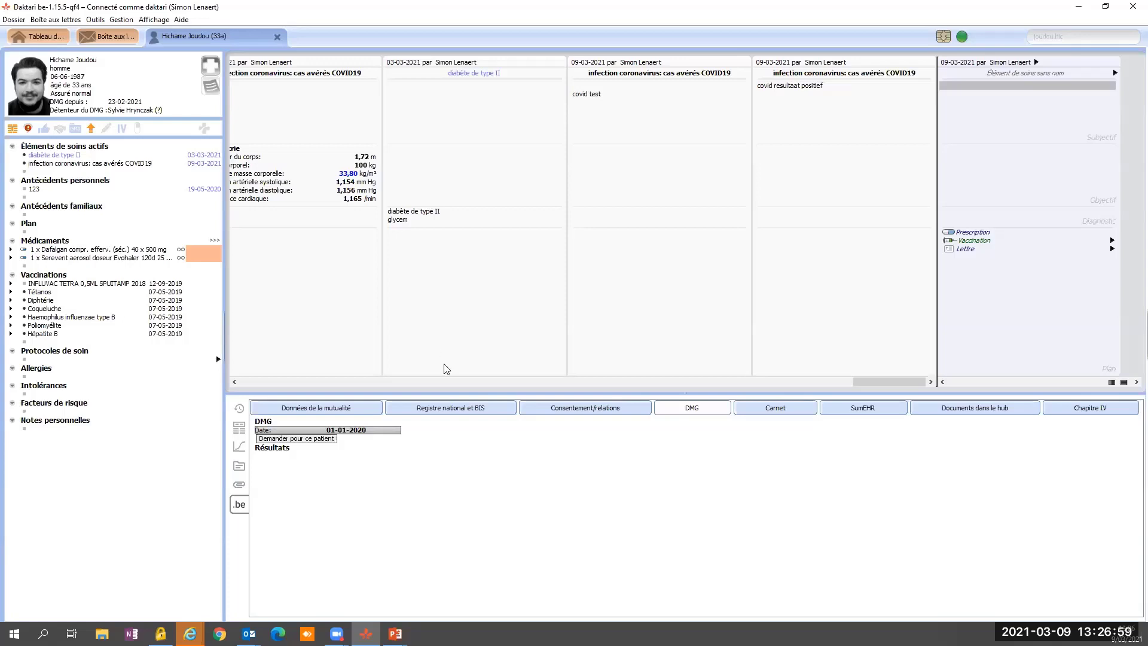
Step: View the patient's Registre national et BIS section, and switch to the PowerPoint slide show to present the support contact slide
{"action": "left_click", "coordinate": [447, 407]}
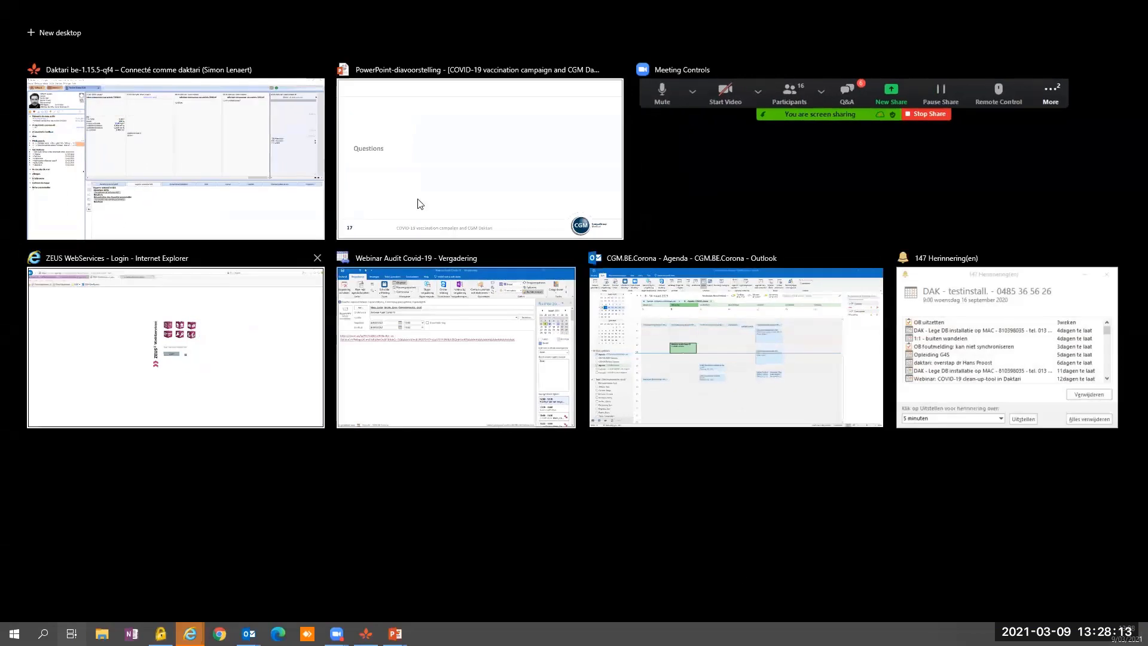
{"action": "left_click", "coordinate": [441, 187]}
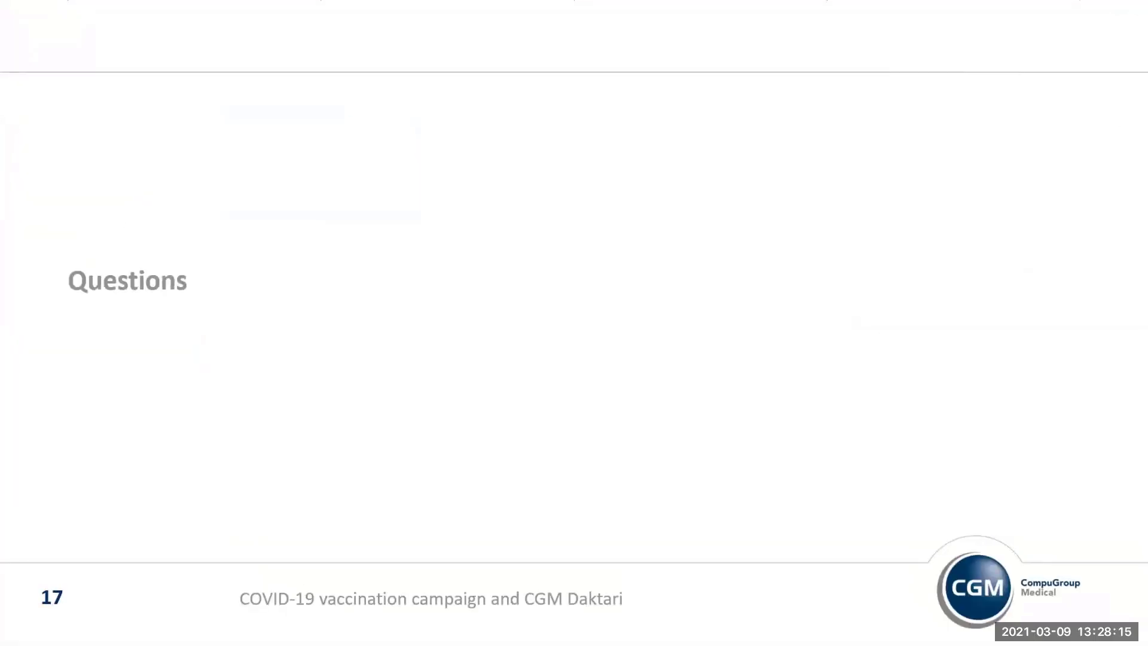
{"action": "key", "text": "Right"}
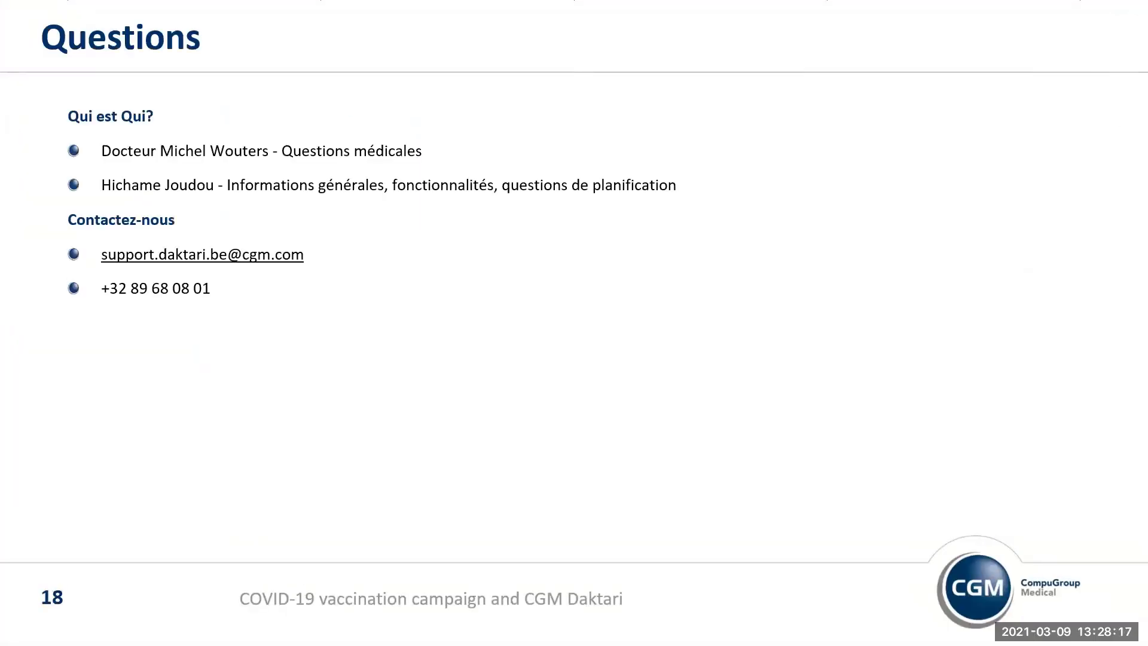